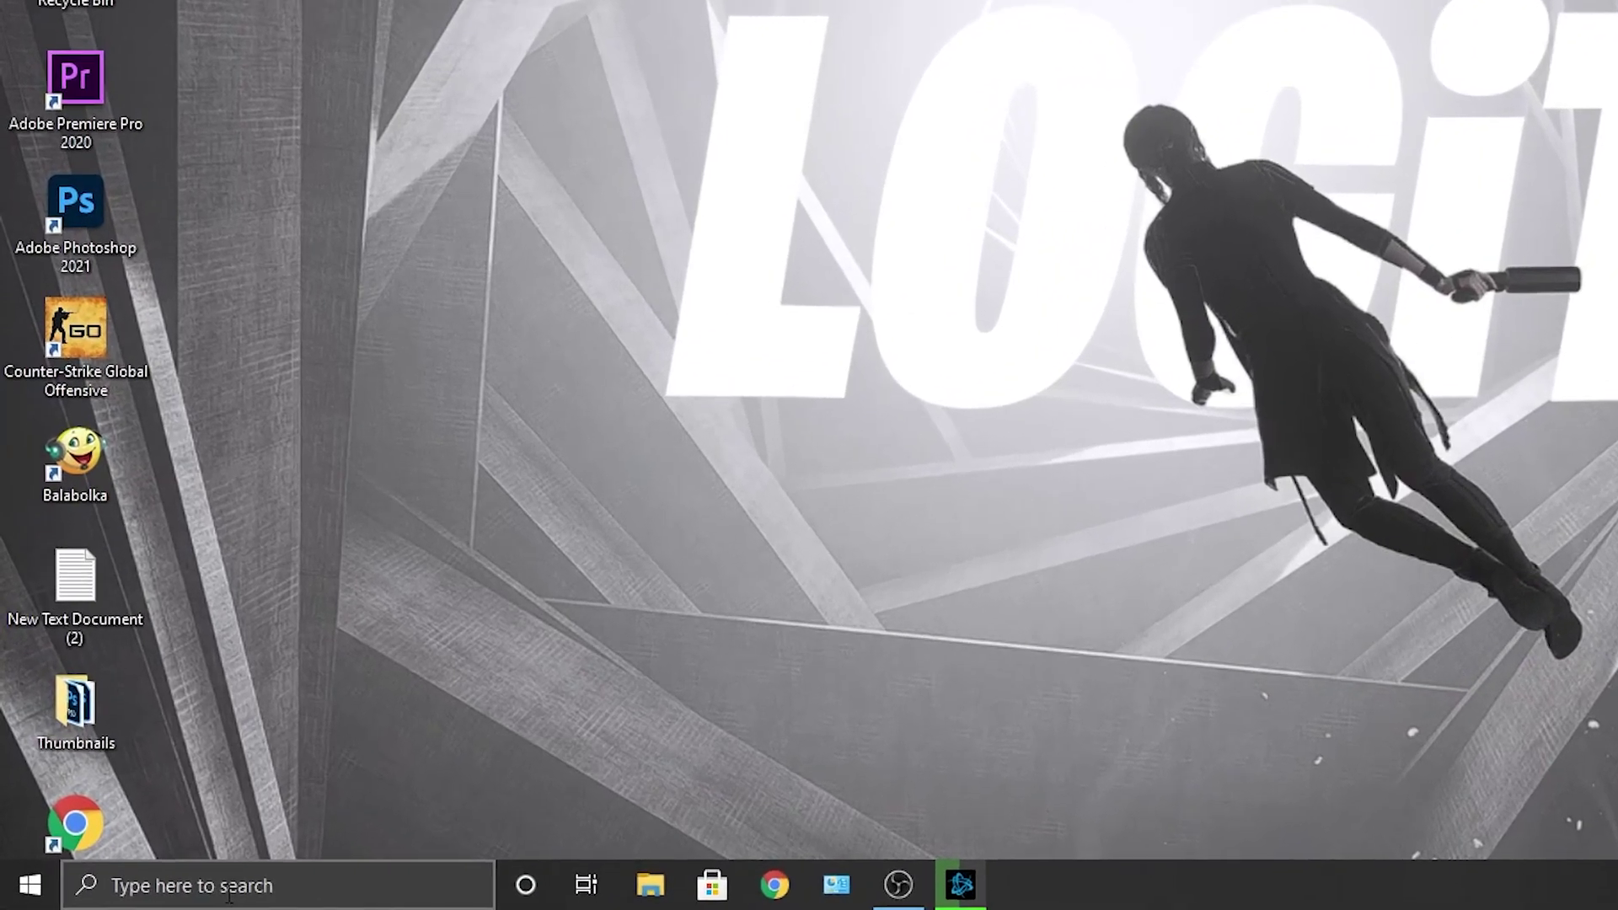
Delete all five items in the Windows Temp folder, opened through Run
left_click(241, 885)
type("run")
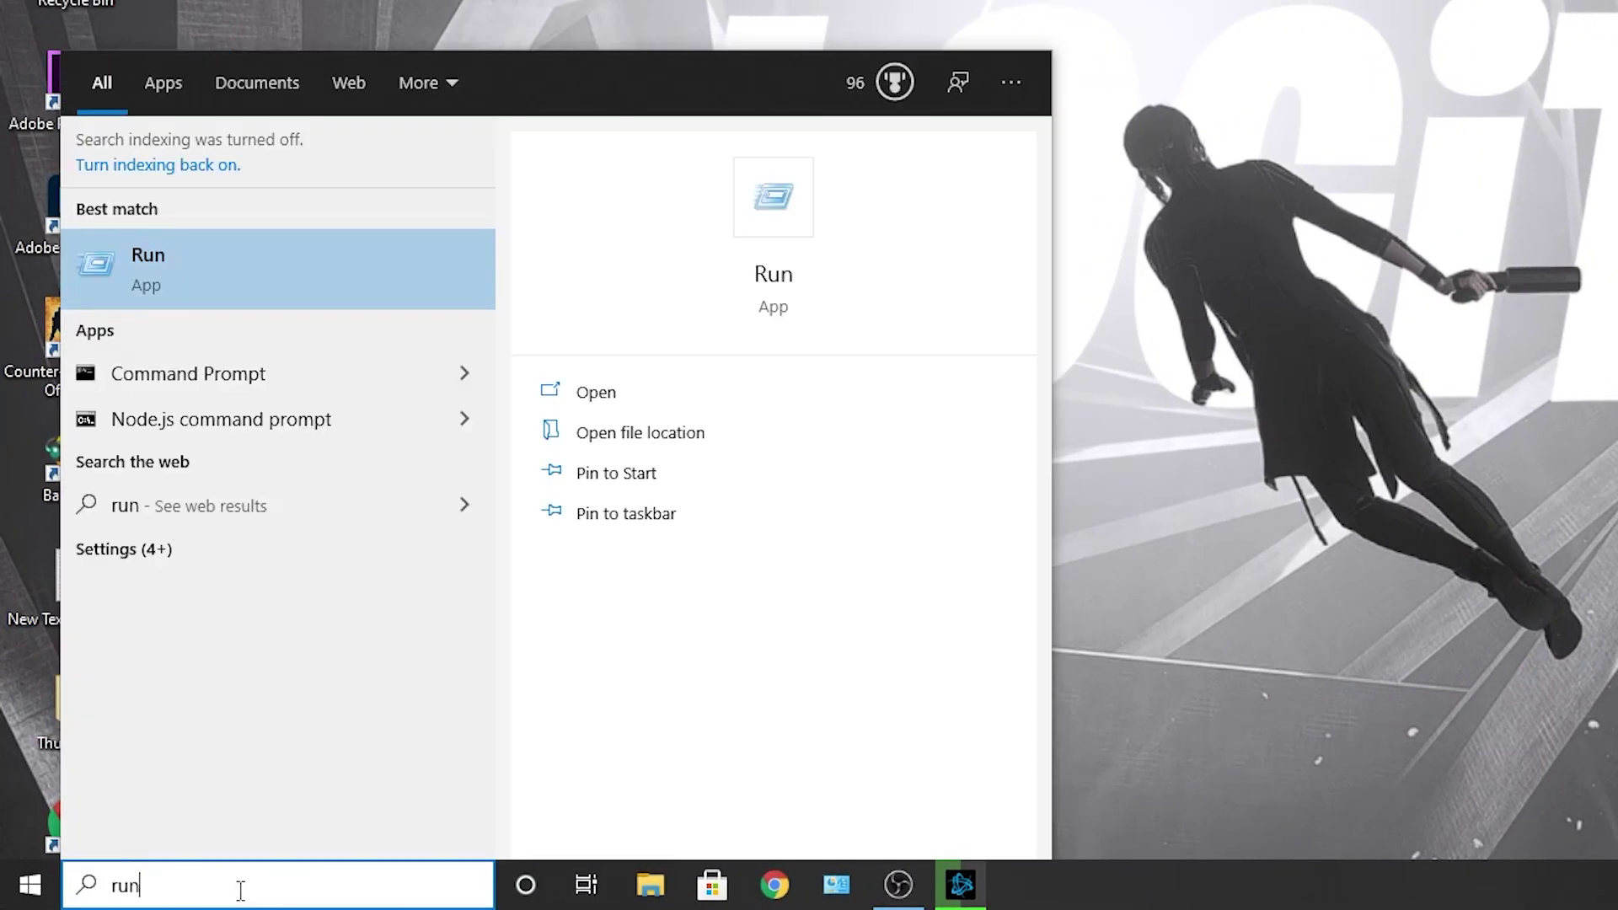
key("Return")
type("temp")
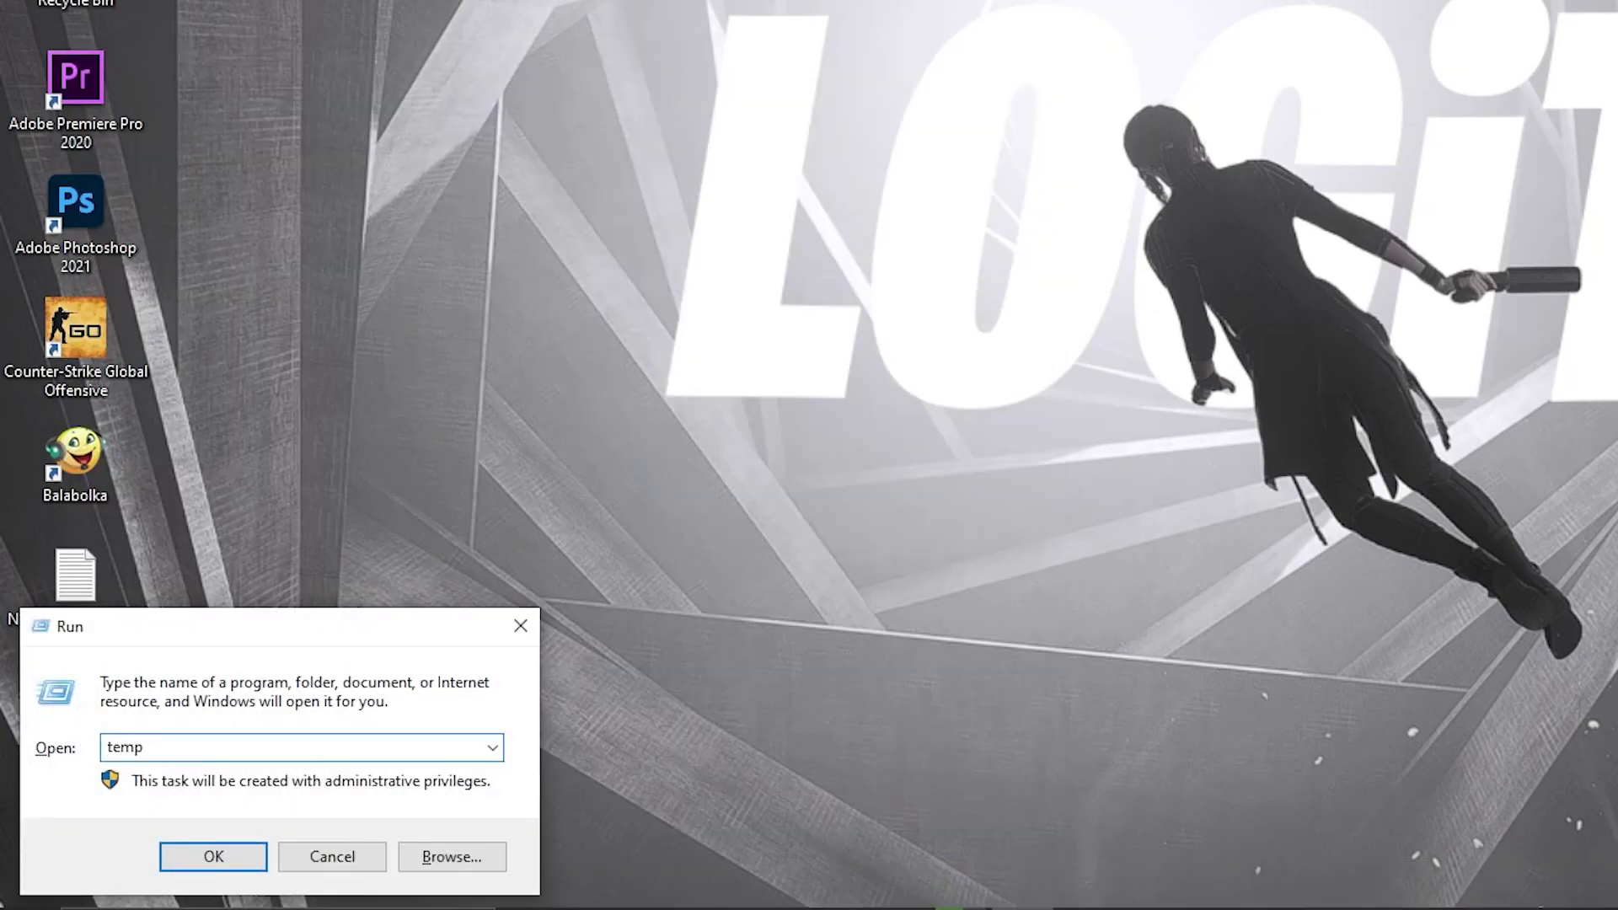
left_click(213, 856)
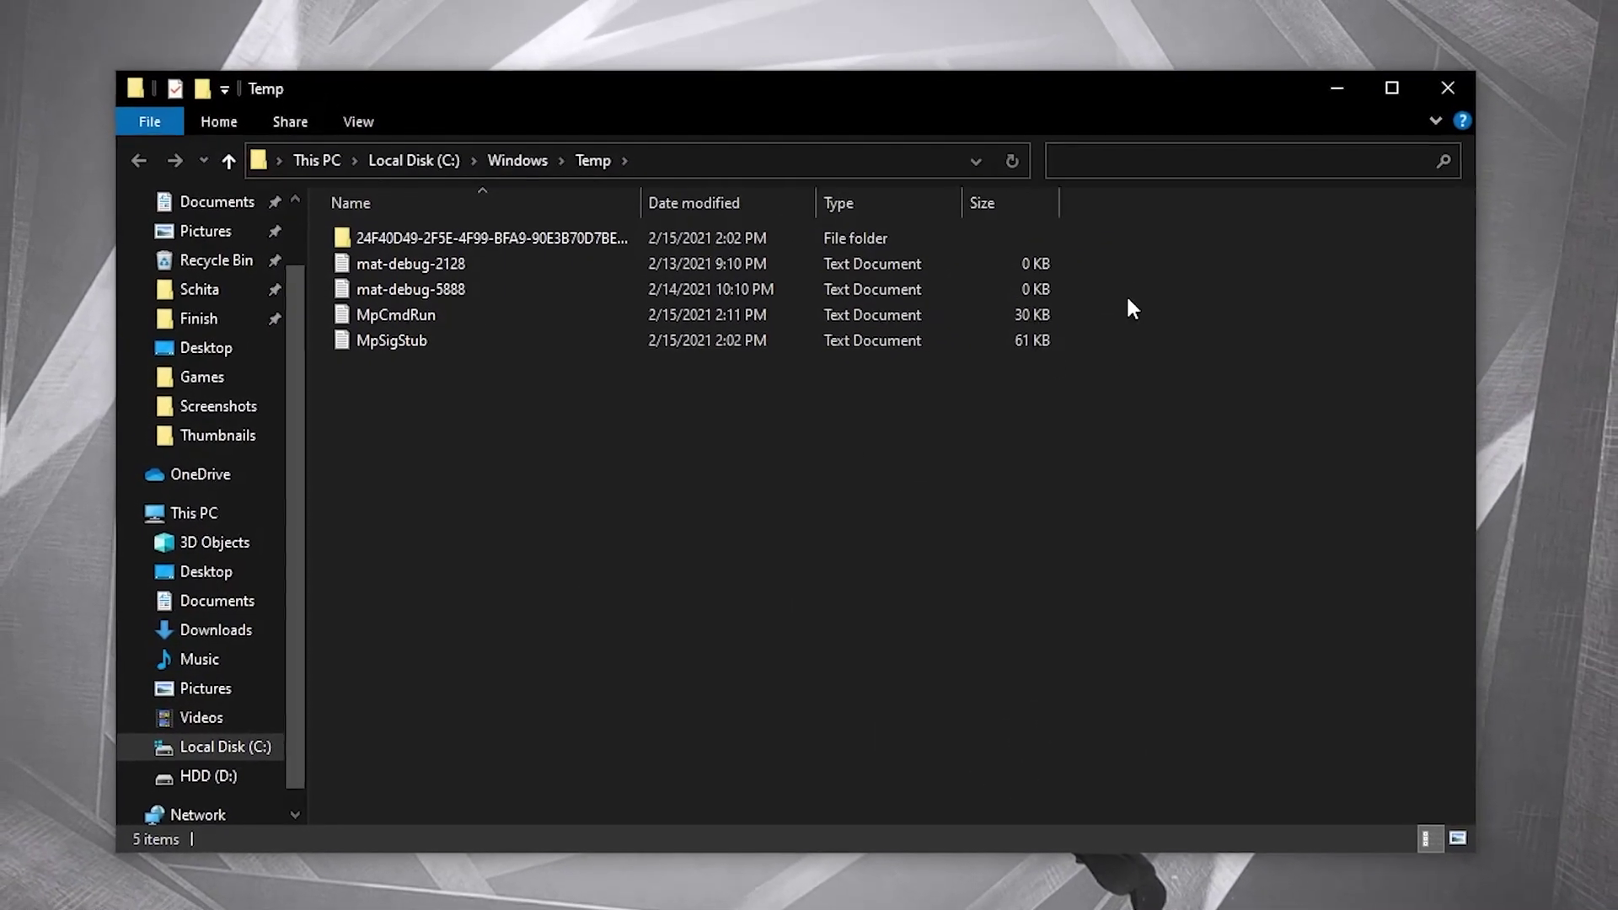
left_click_drag(1121, 235, 830, 581)
right_click(693, 288)
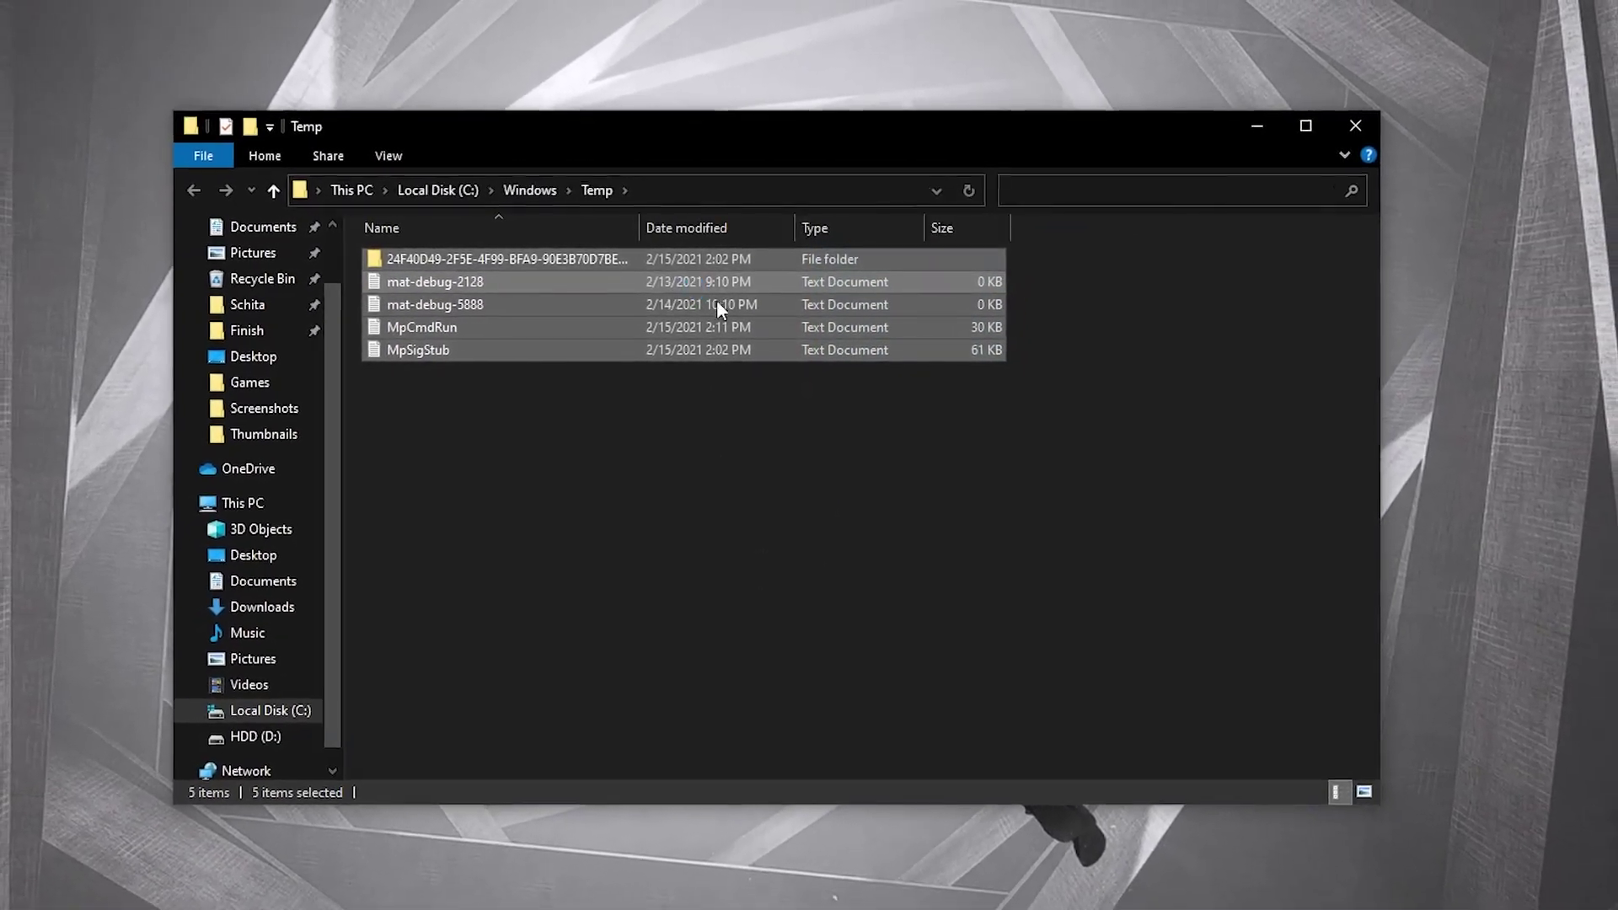
left_click(783, 554)
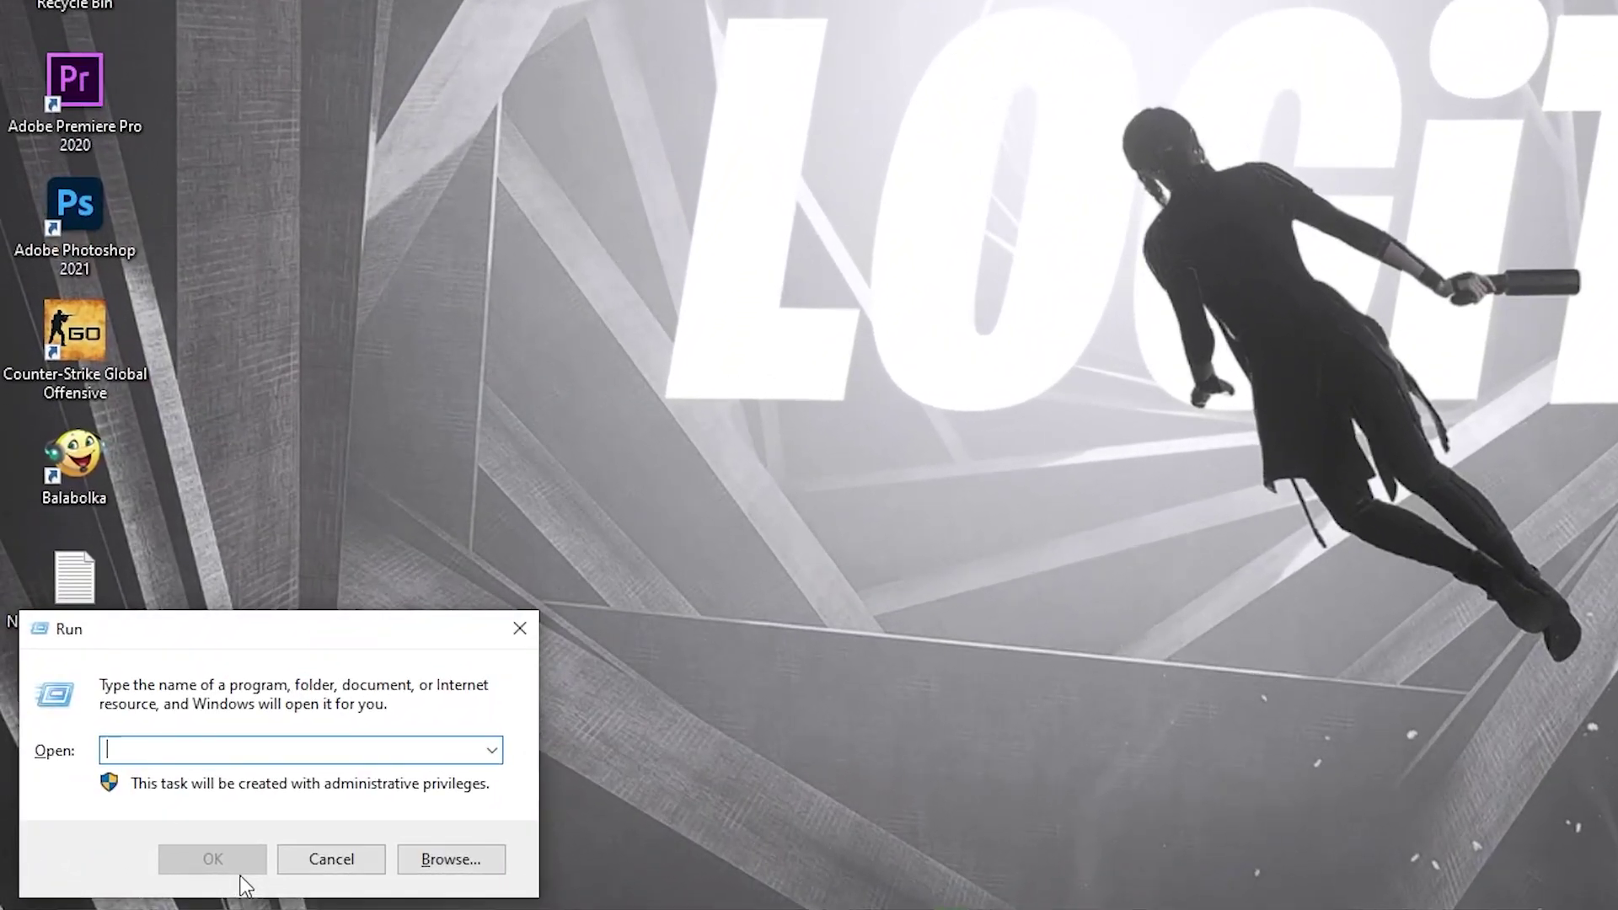
Delete the 57 files in the user %temp% folder, then empty the Recycle Bin
type("%temp%")
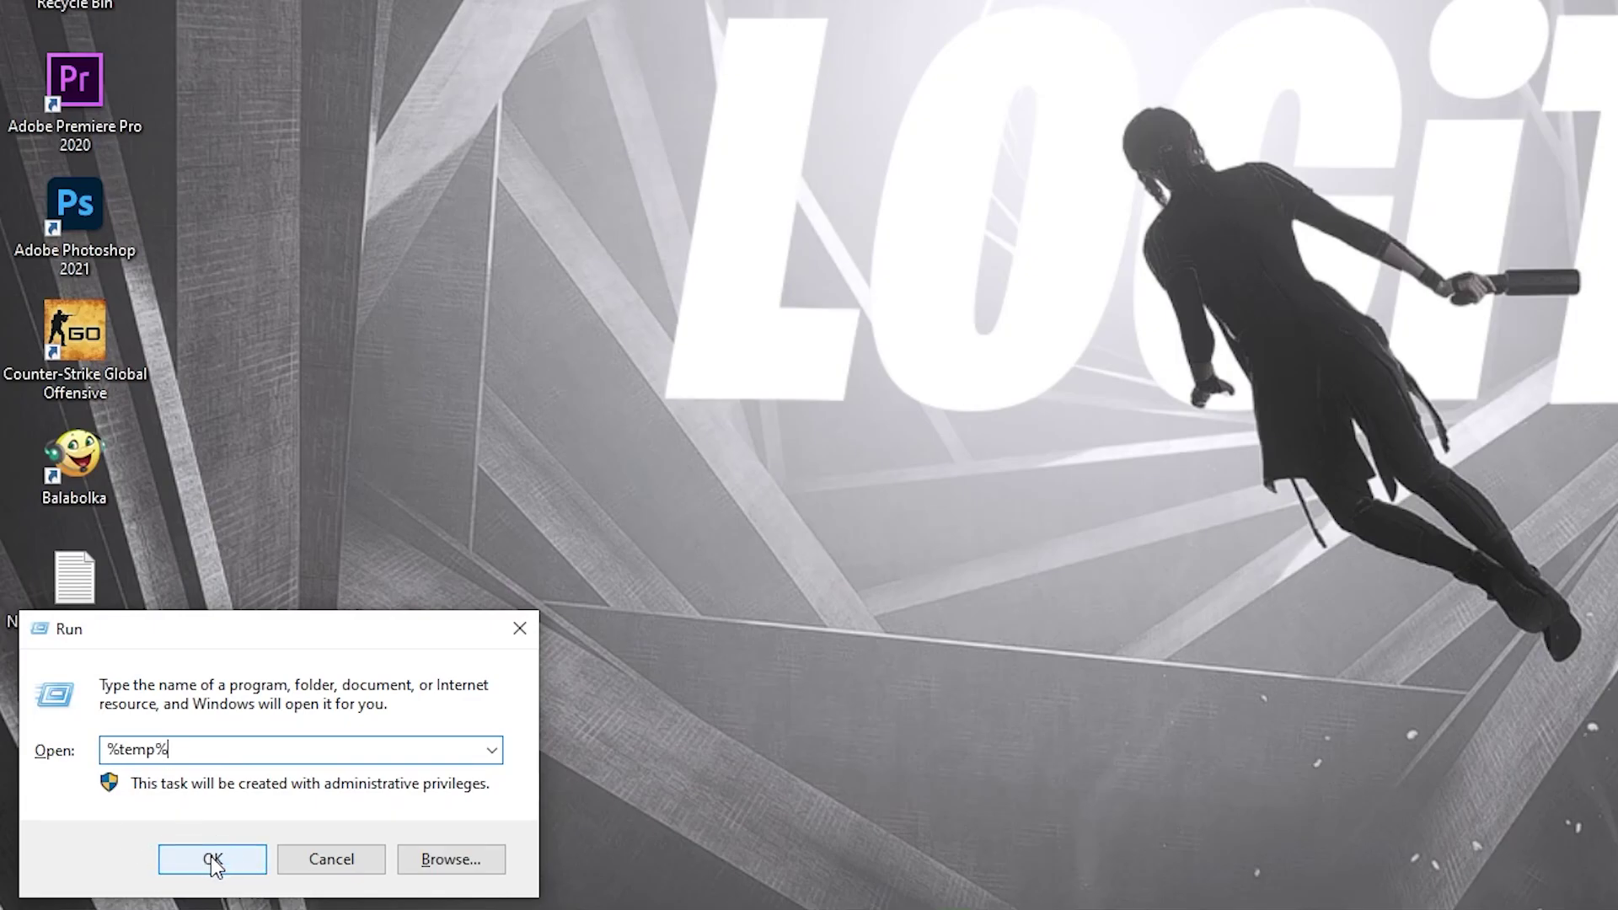
left_click(213, 859)
left_click_drag(1162, 210, 846, 763)
right_click(866, 779)
left_click(897, 720)
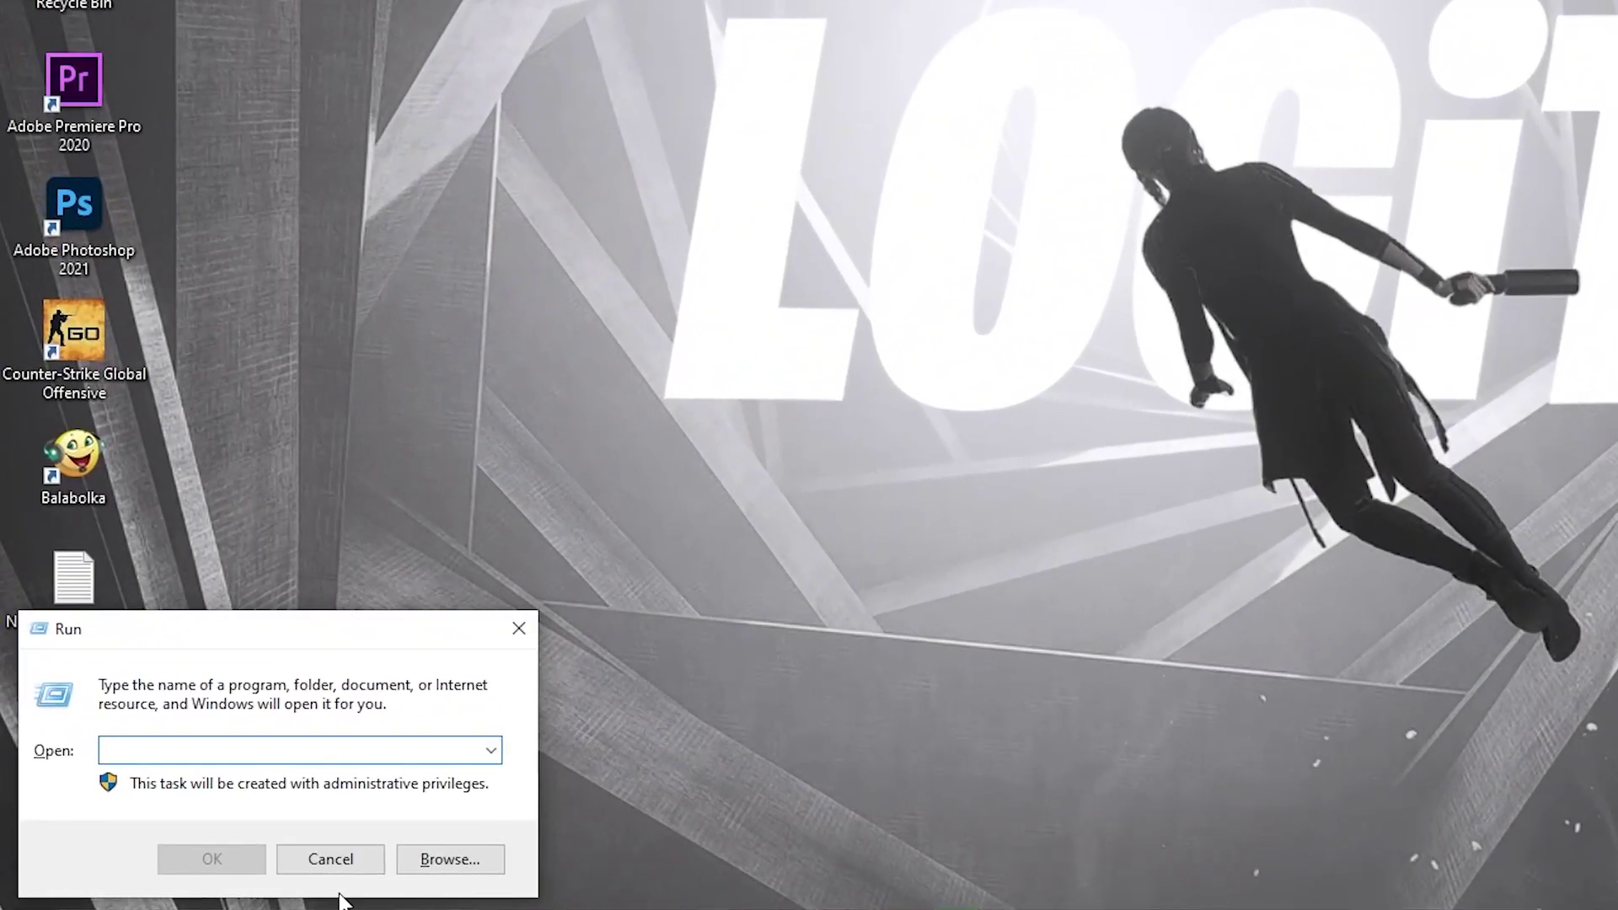
type("prefet")
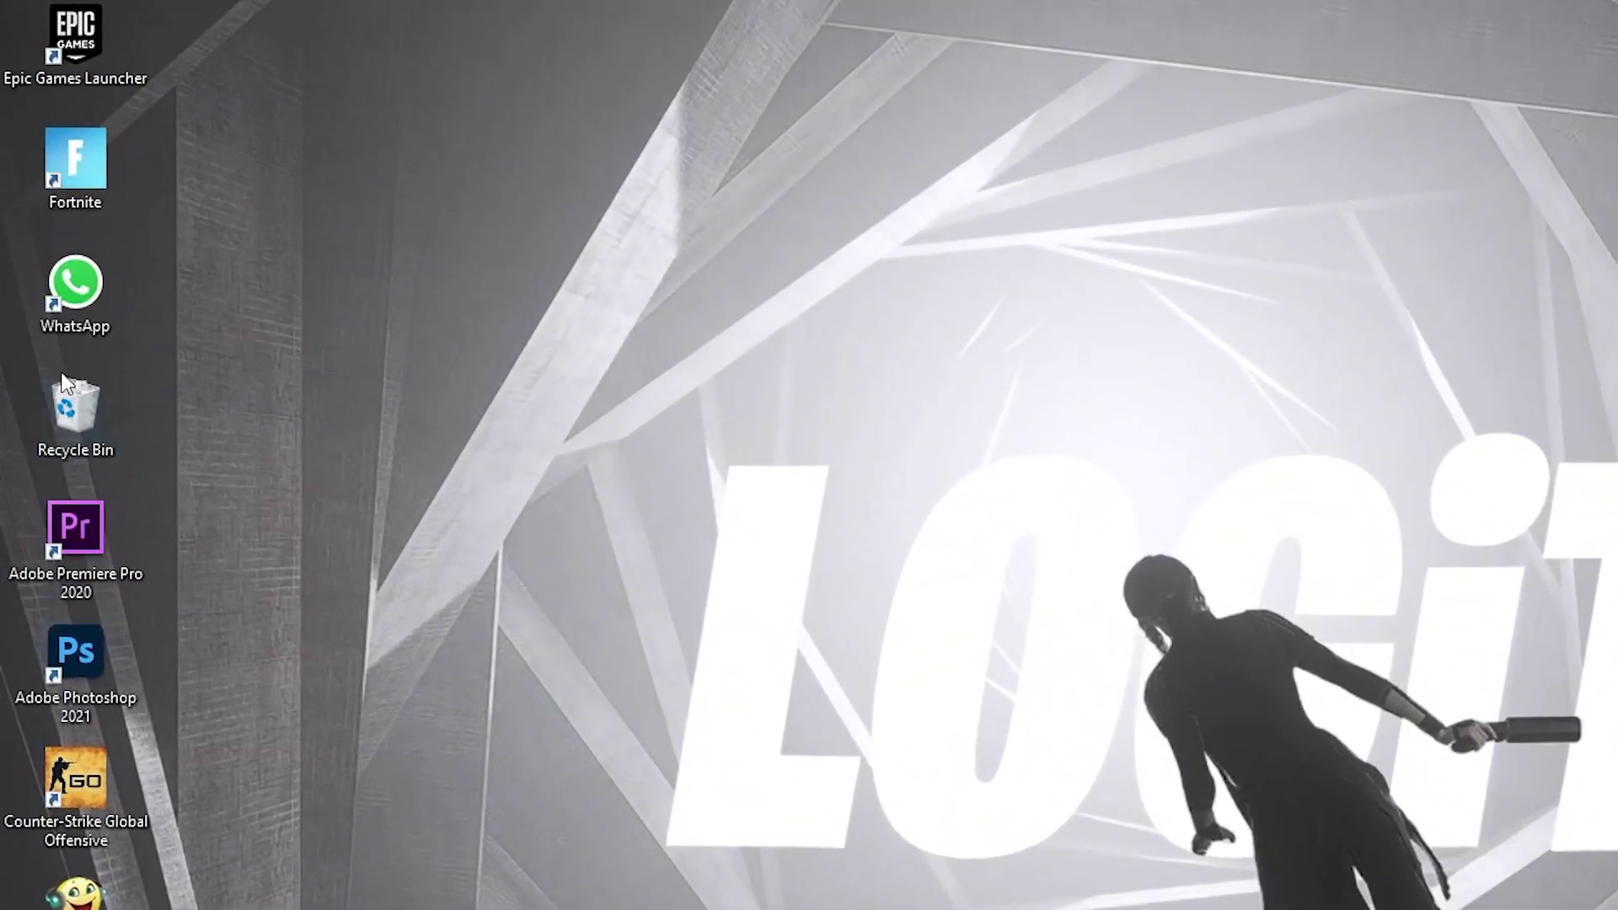
right_click(67, 398)
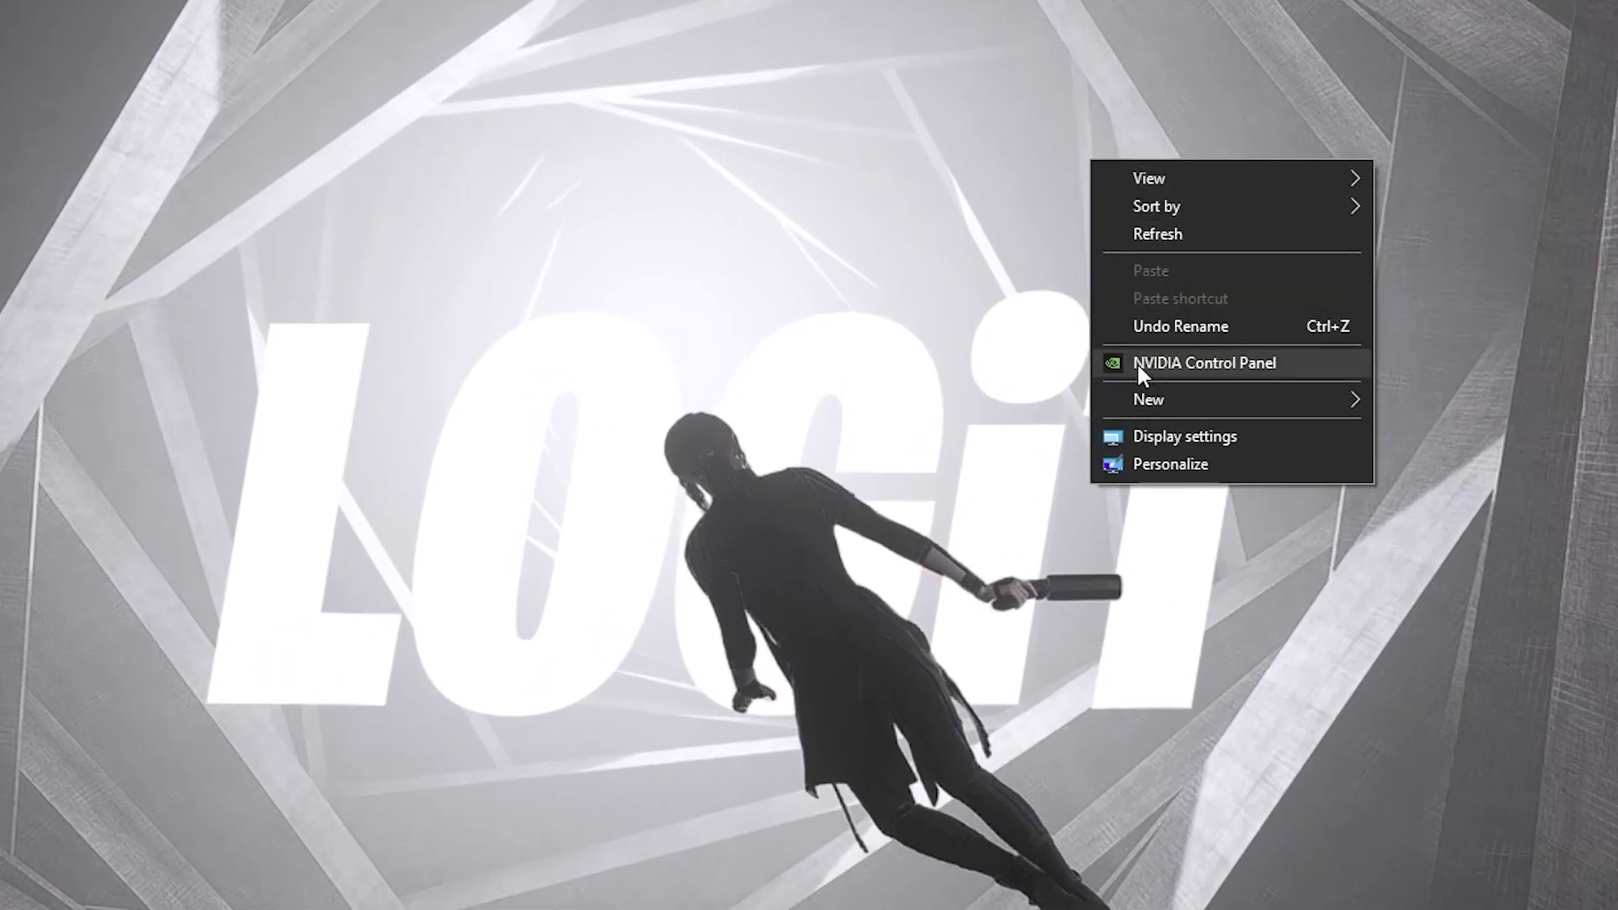
Set NVIDIA image settings to 'Use my preference emphasizing' slid fully to Performance, and apply
left_click(1198, 363)
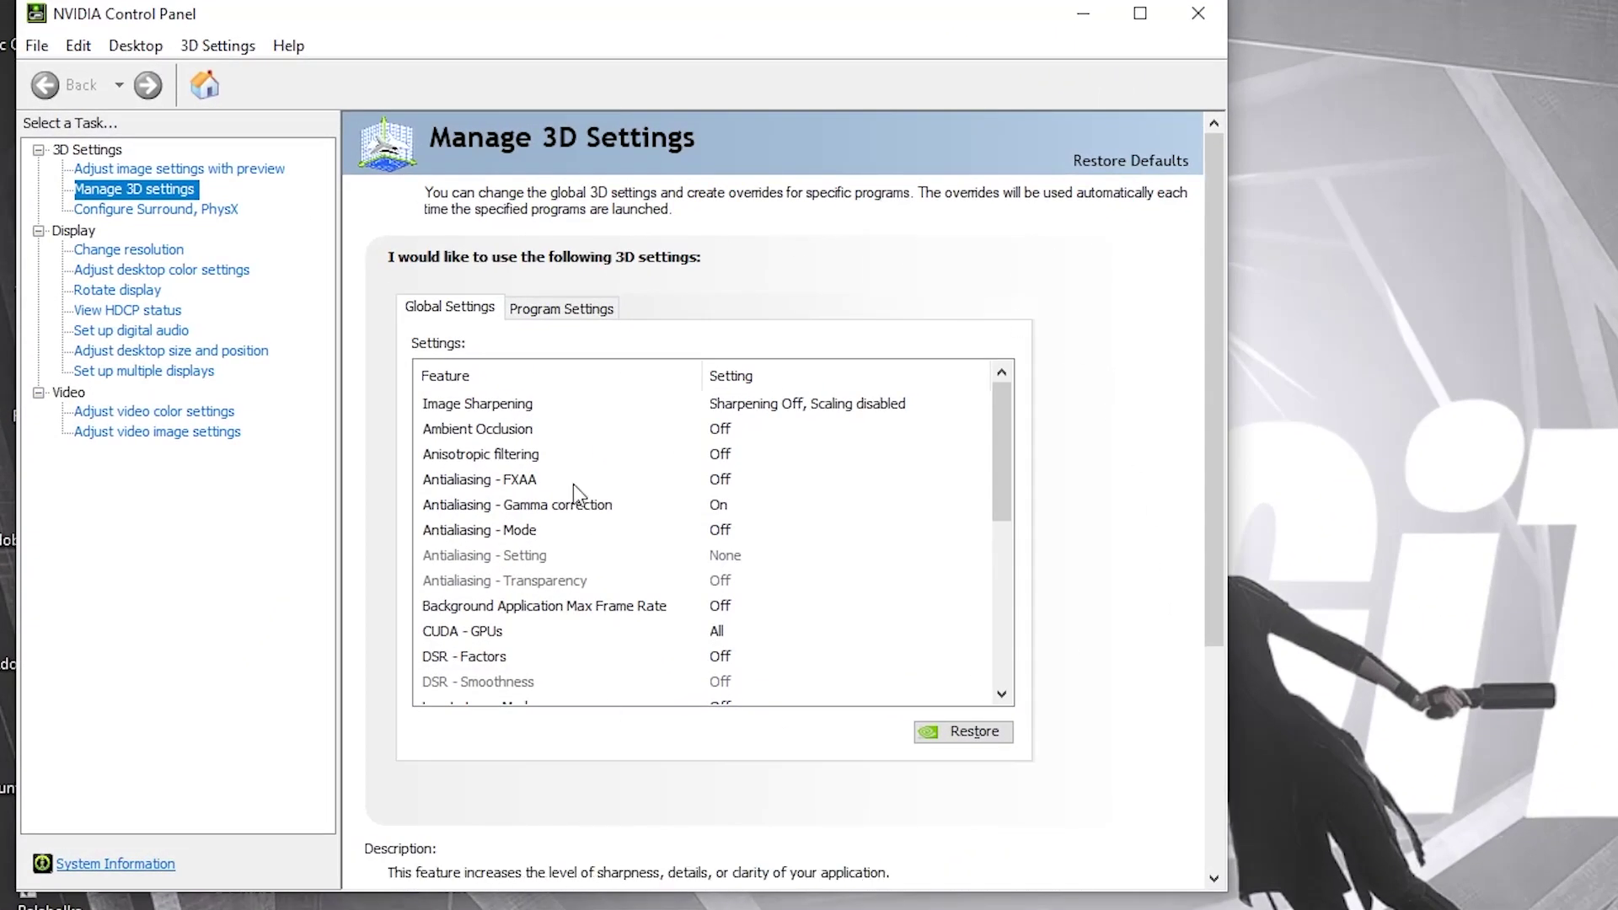
left_click(81, 169)
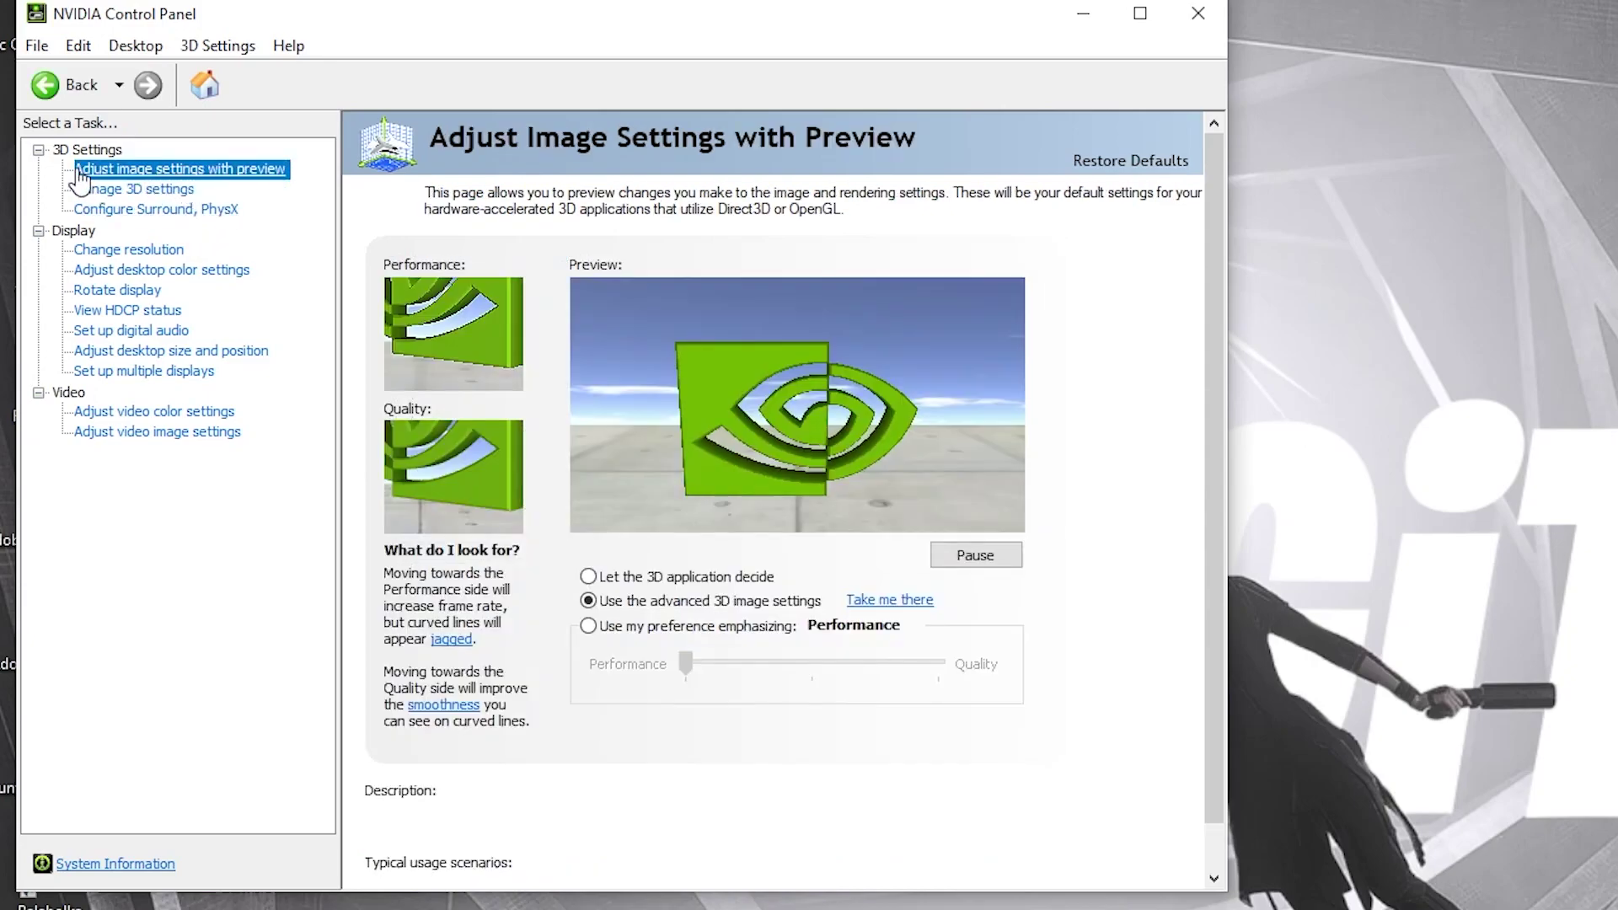
left_click(591, 624)
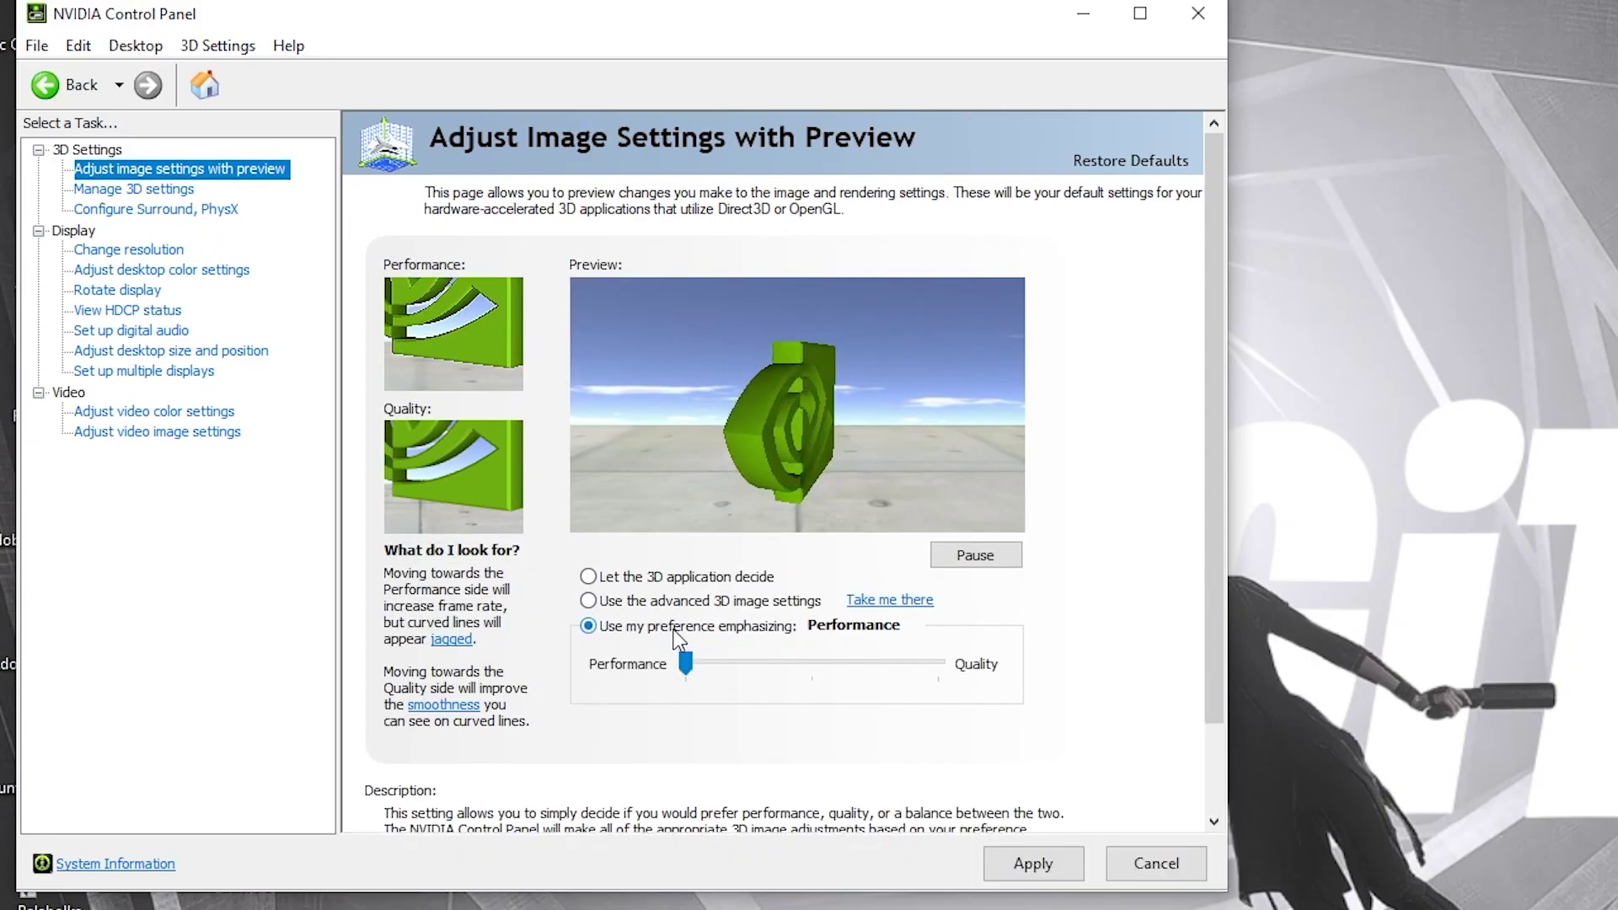
left_click_drag(698, 664, 636, 664)
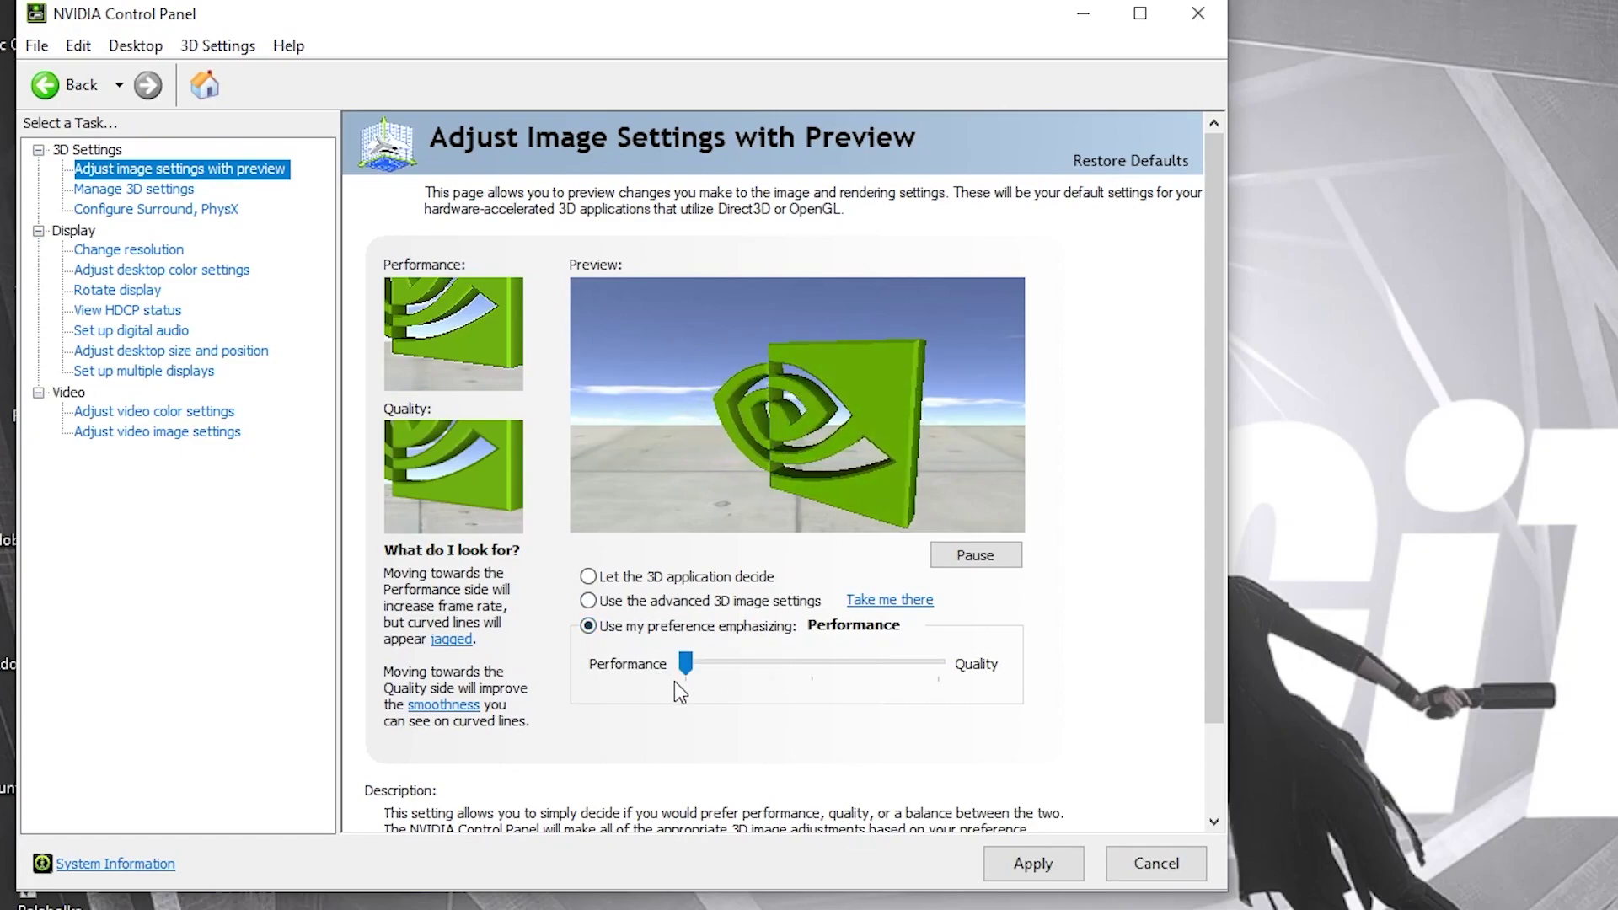
left_click(1045, 861)
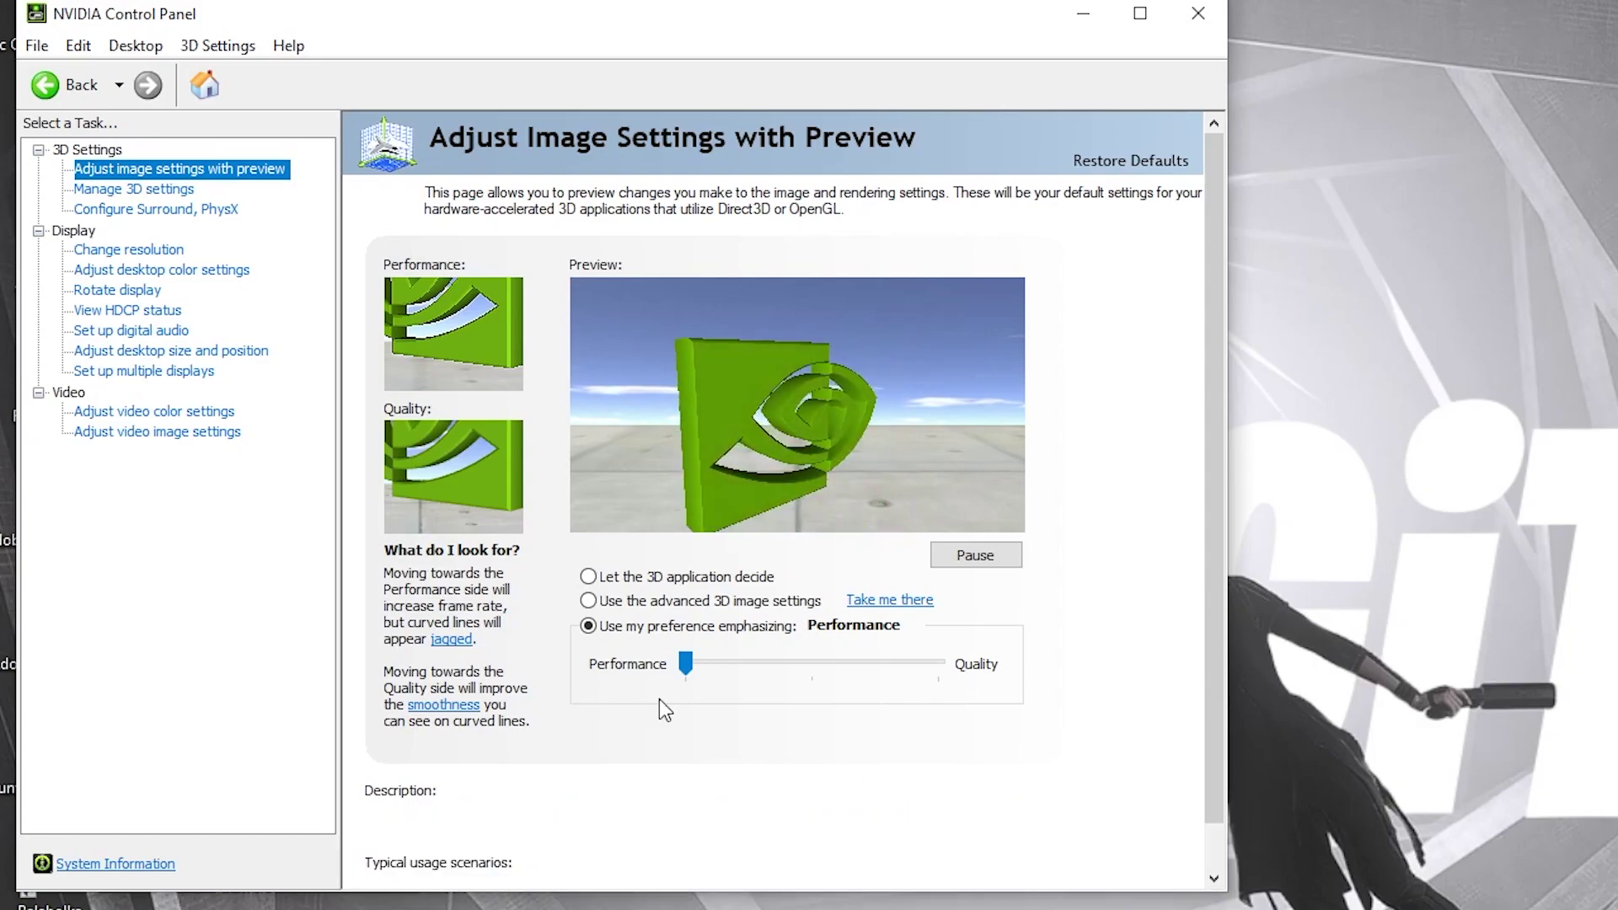
Add Call of Duty®: Modern Warfare® under Manage 3D settings' Program Settings for custom settings
left_click(67, 189)
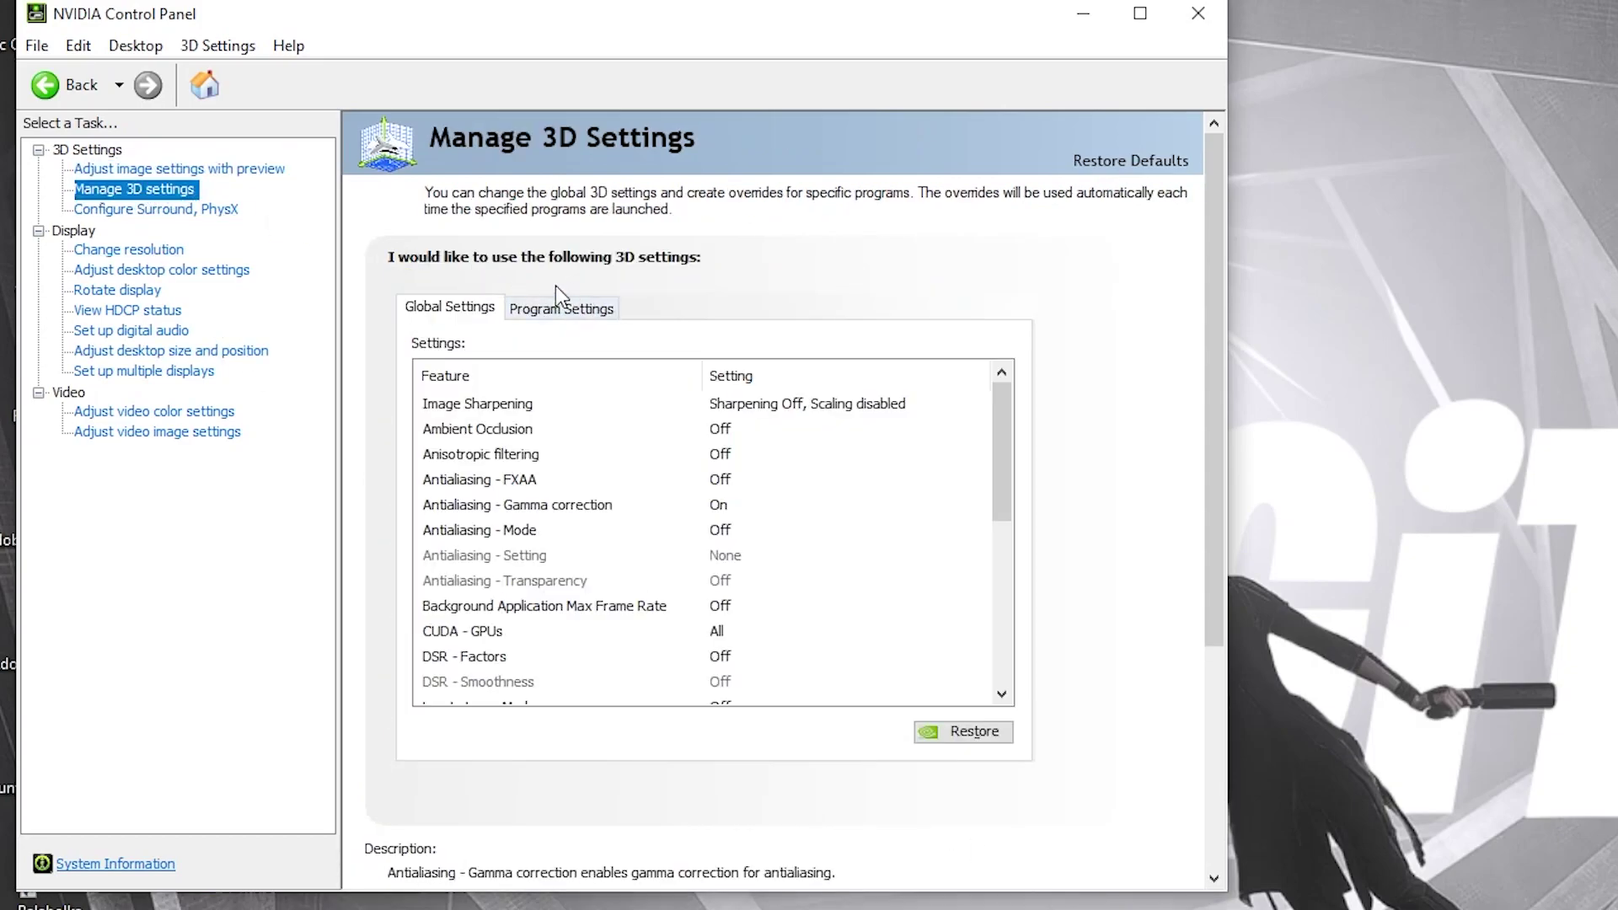
left_click(556, 308)
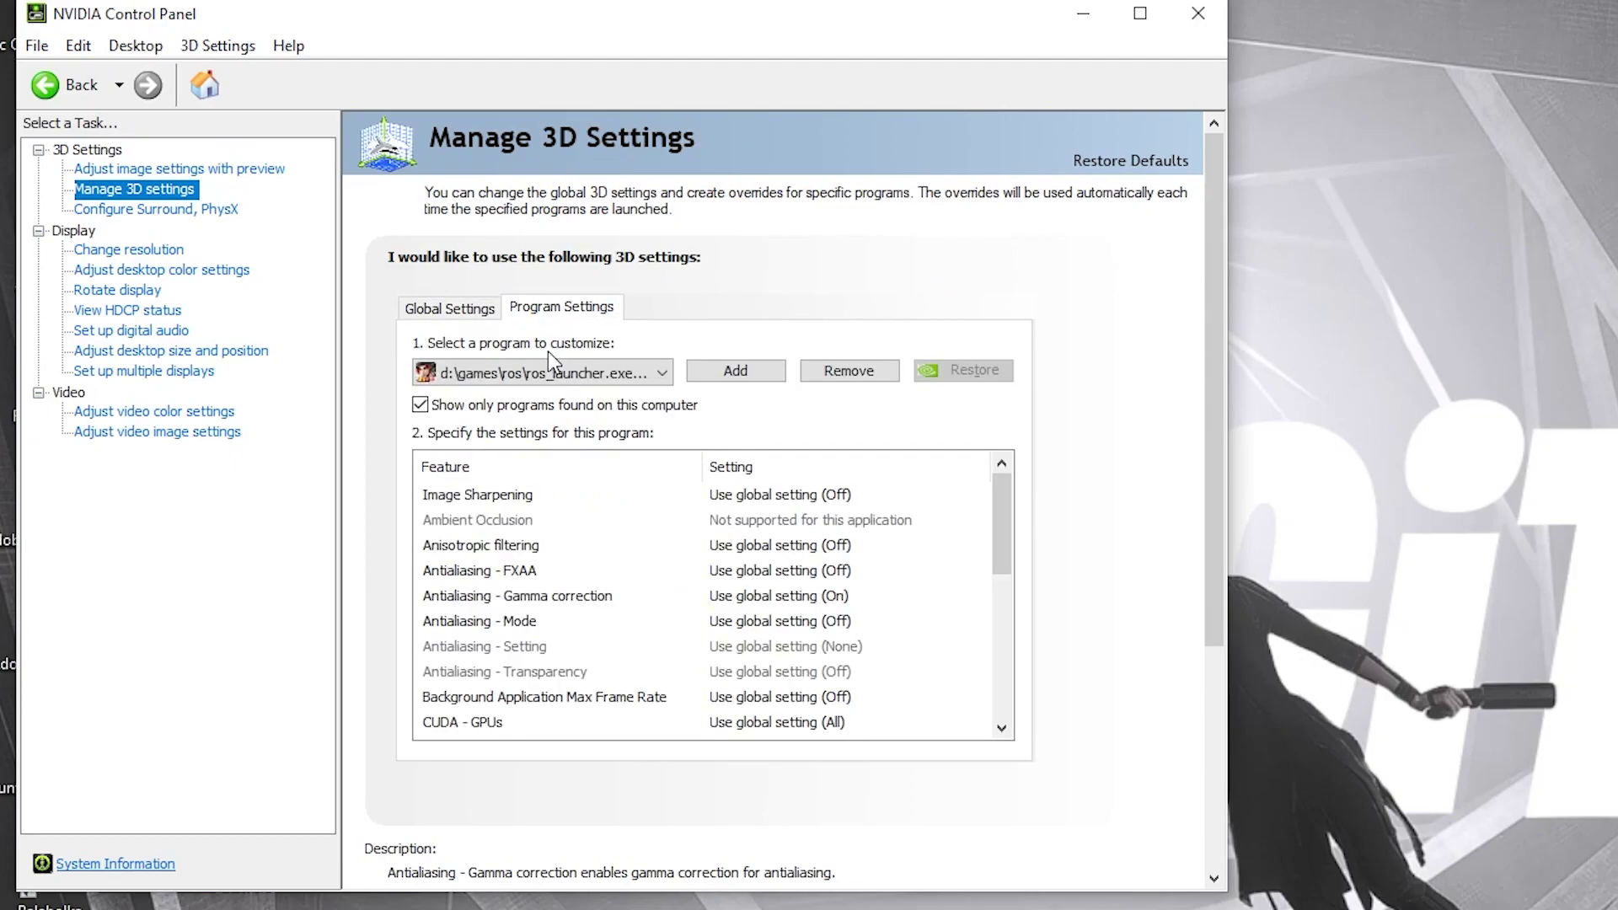
left_click(543, 372)
scroll(595, 776, "up", 2)
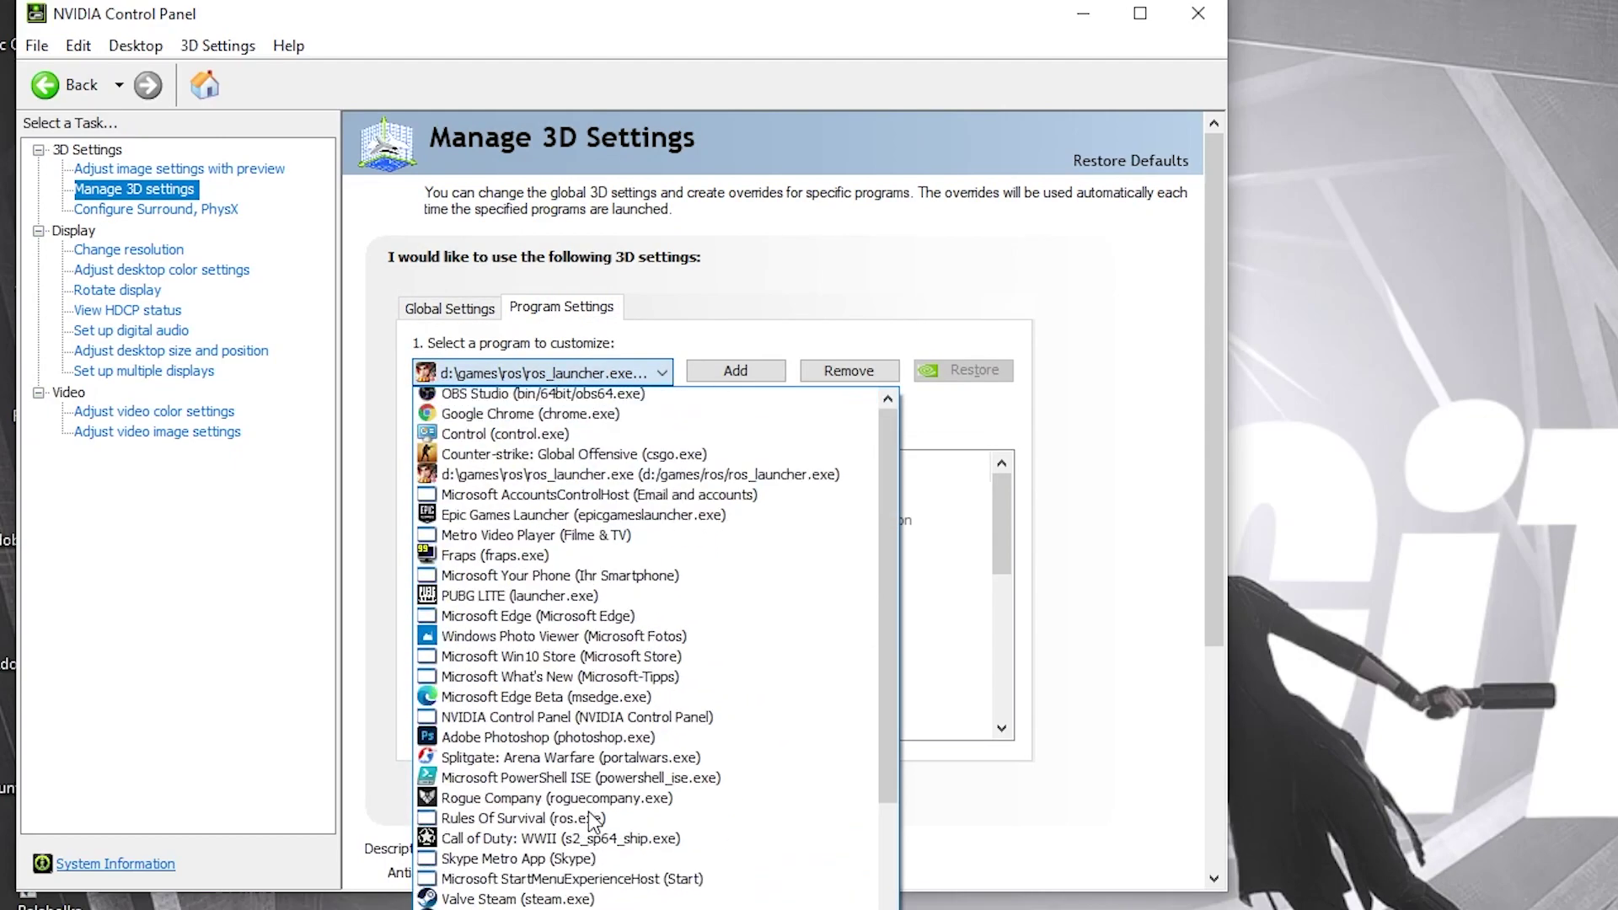
left_click(634, 375)
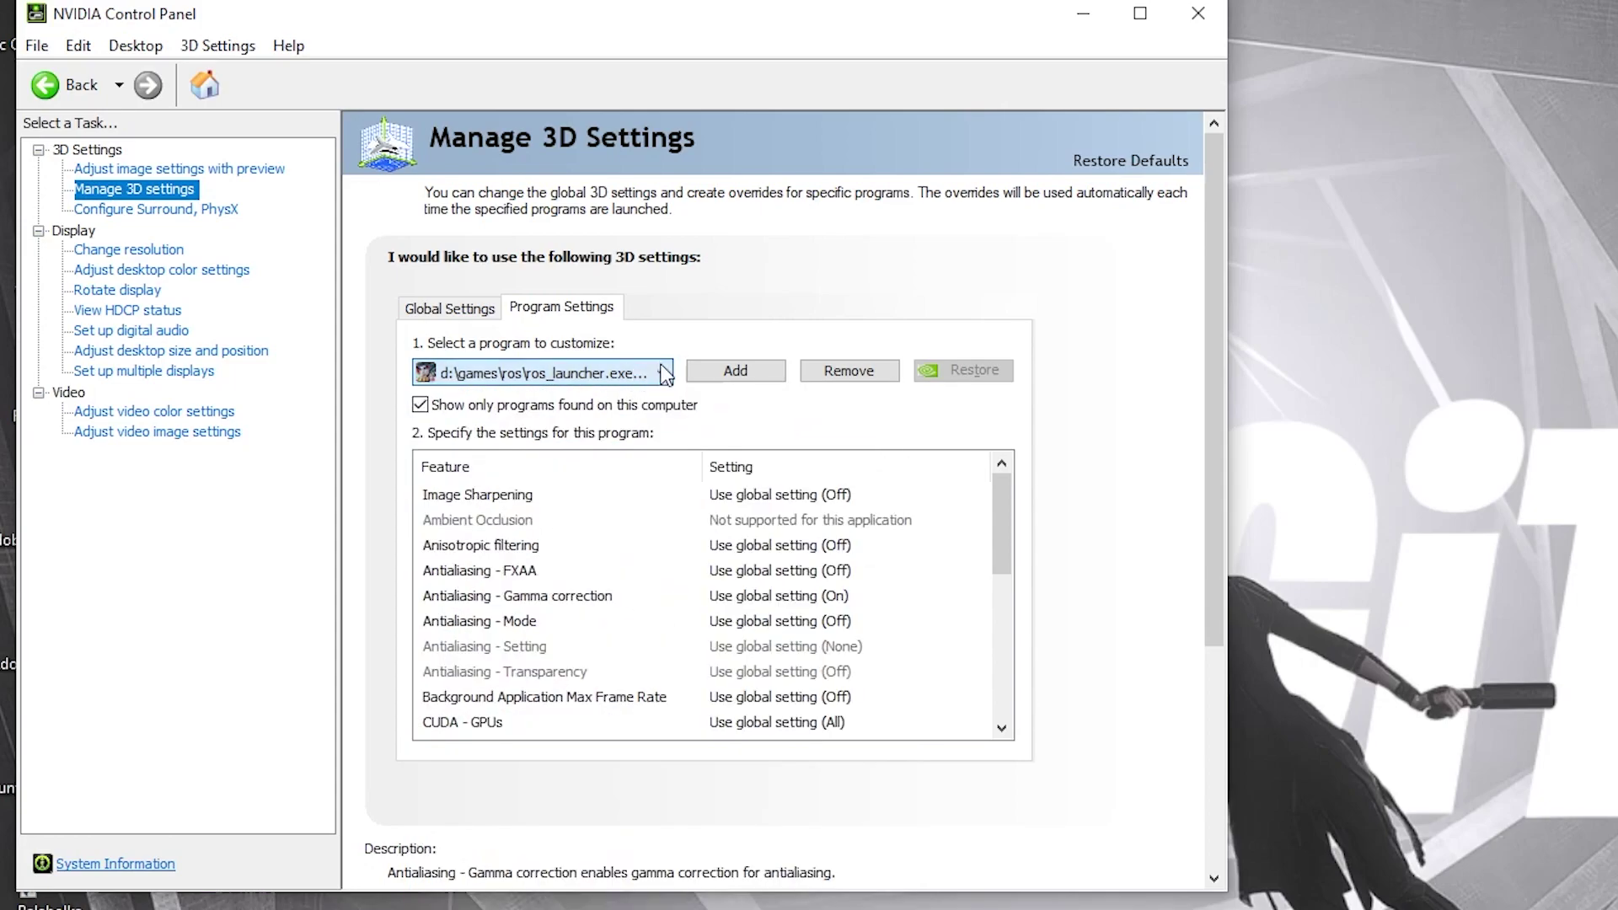
left_click(738, 370)
scroll(731, 384, "down", 5)
scroll(731, 384, "down", 10)
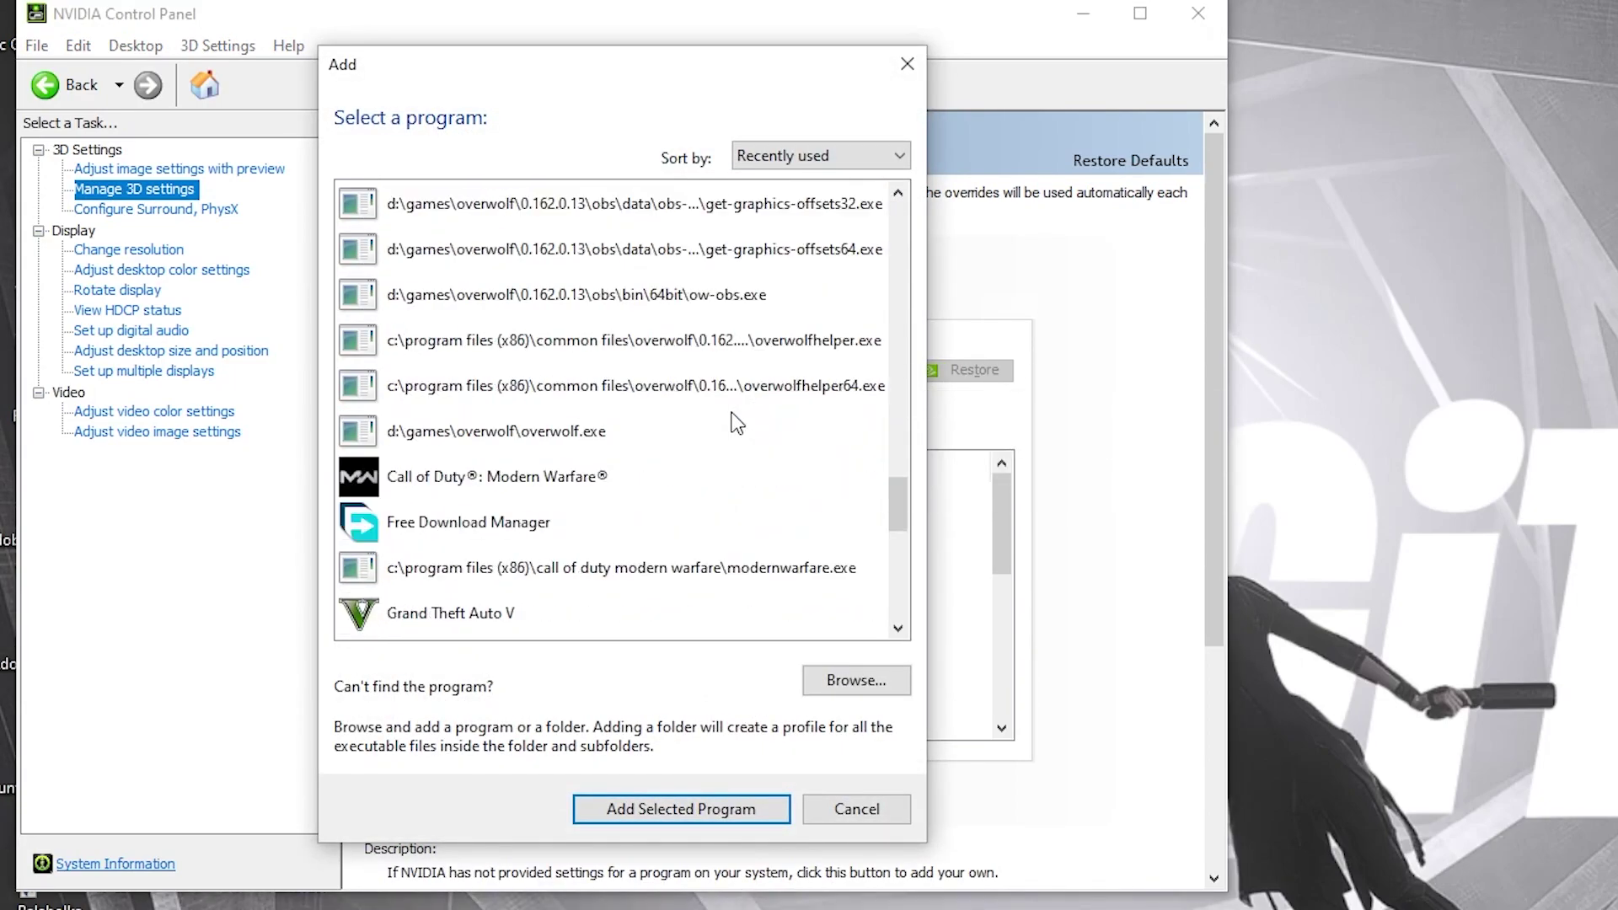
left_click(526, 346)
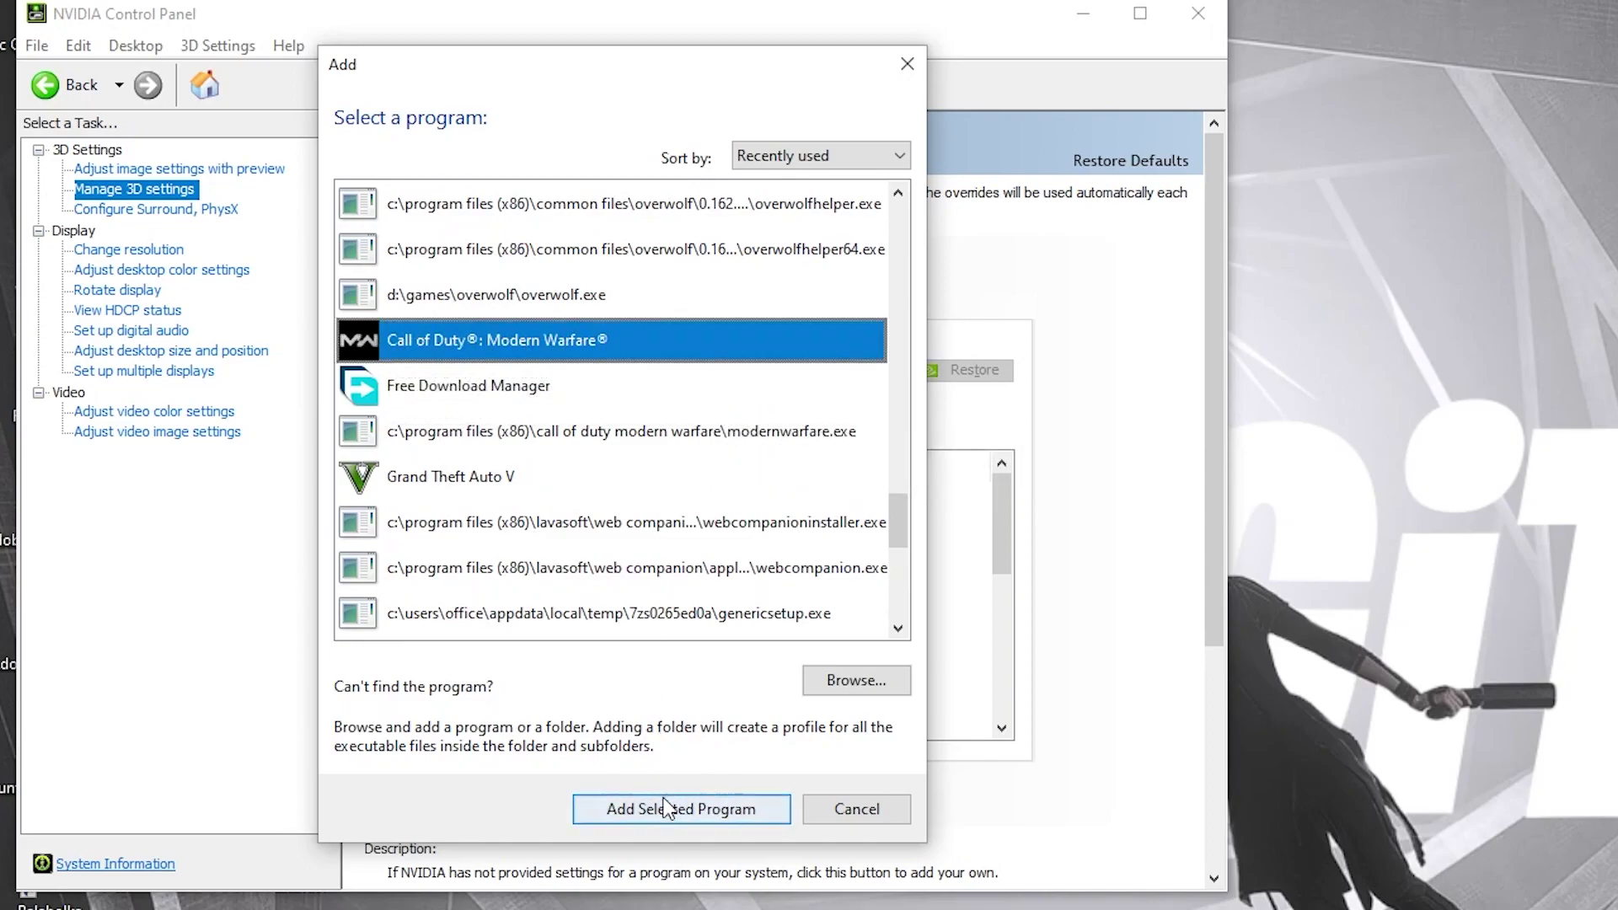
left_click(697, 809)
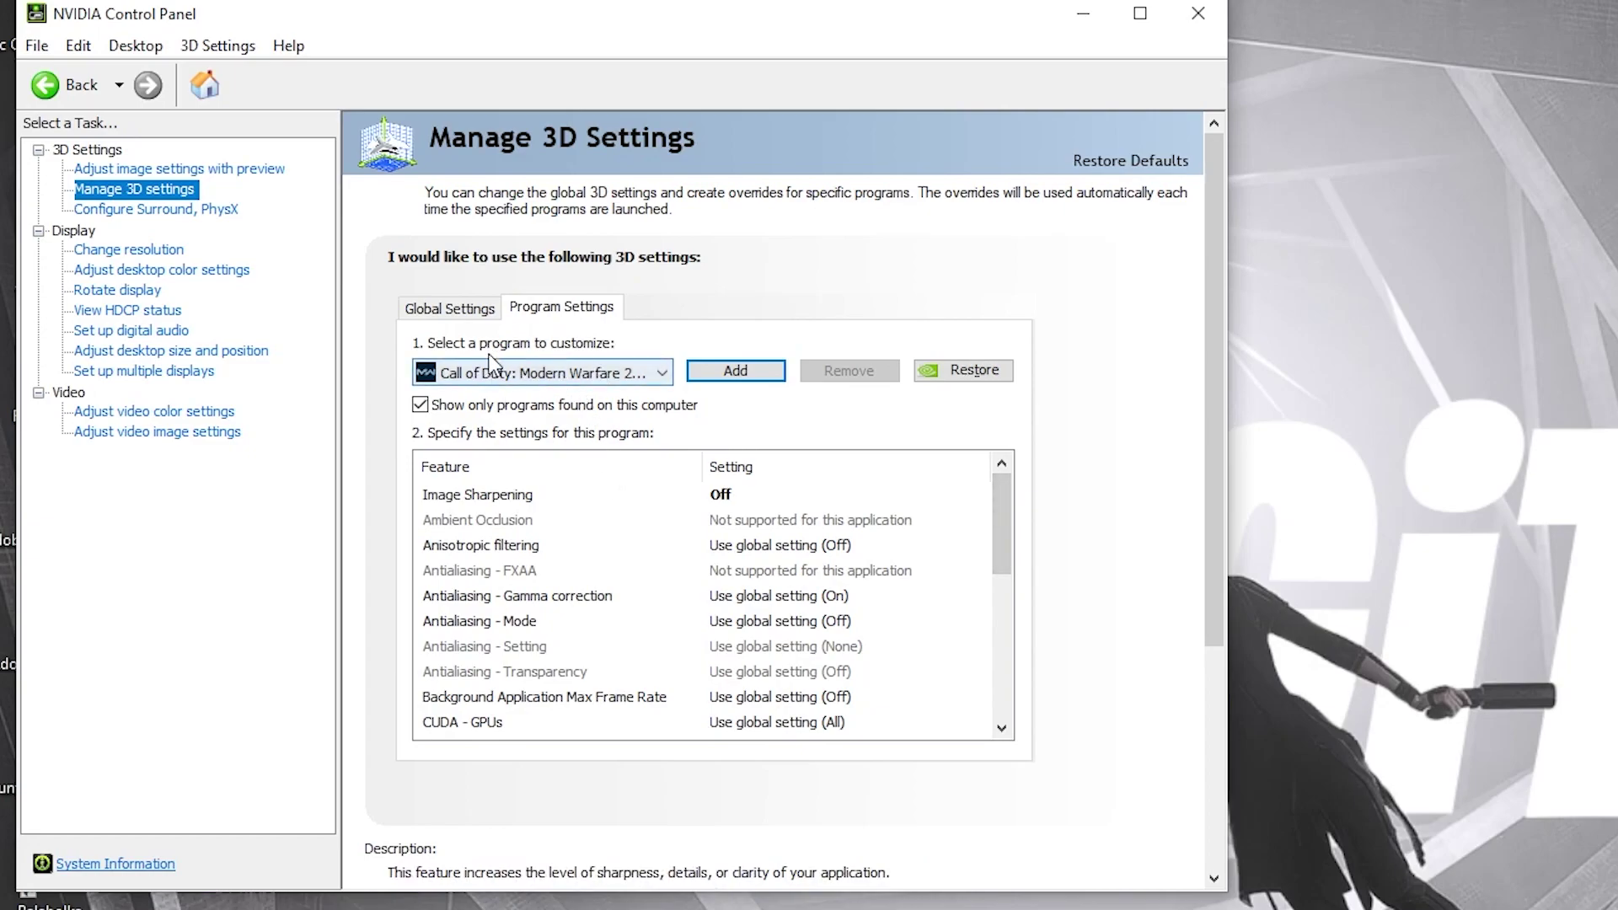
Set Power management mode to Prefer maximum performance and Texture filtering - Quality to High performance
left_click_drag(1001, 530, 1020, 700)
left_click(468, 493)
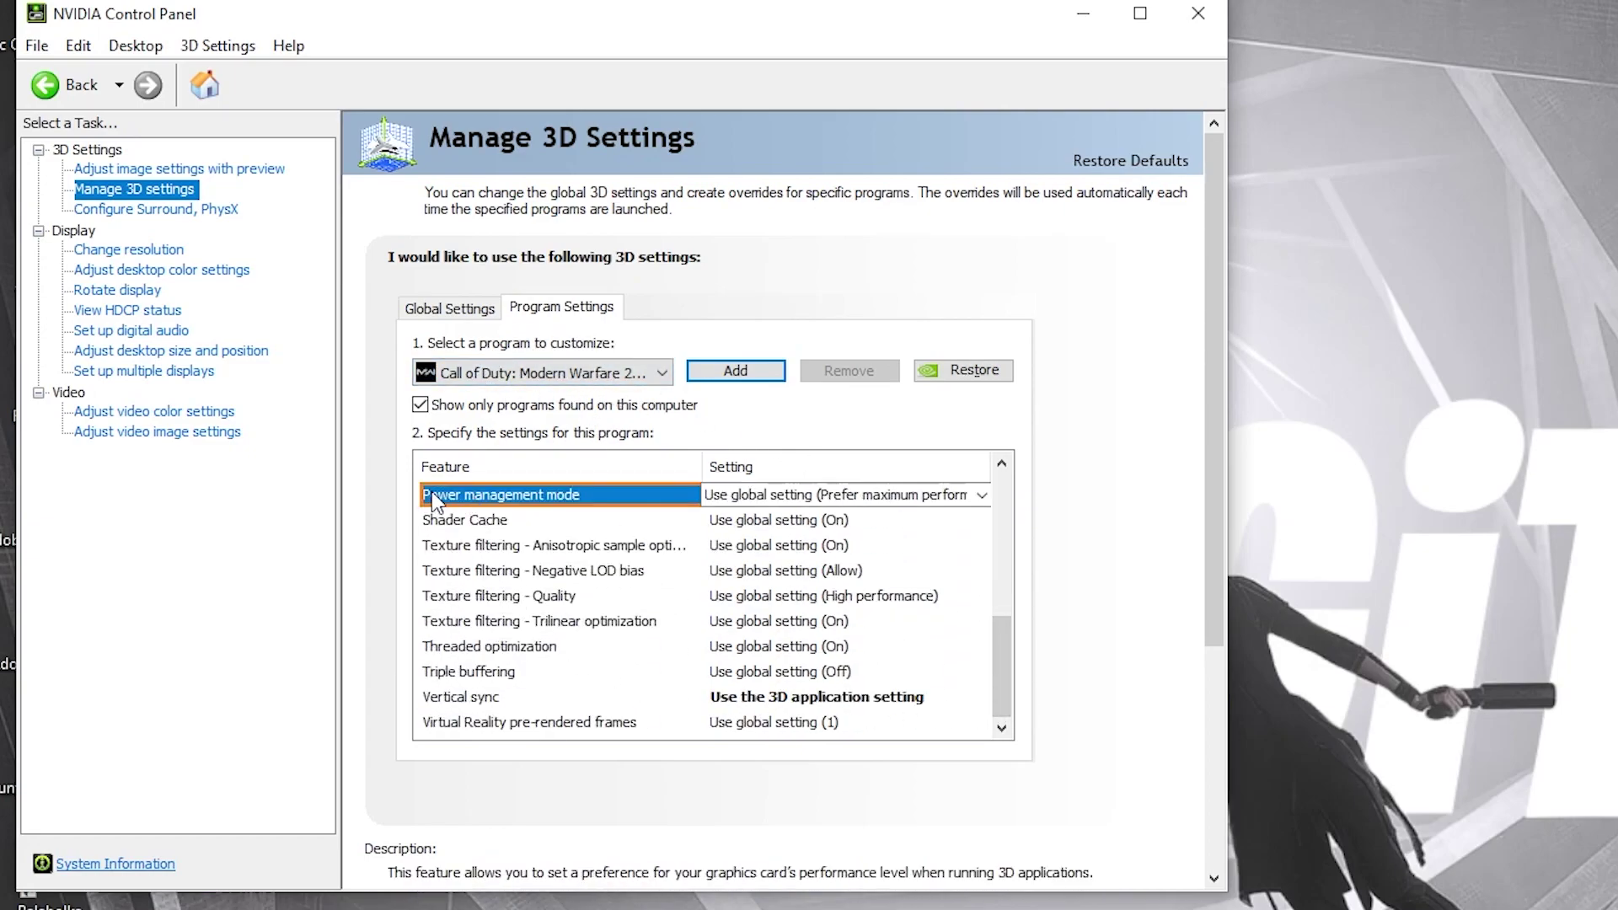
left_click(776, 495)
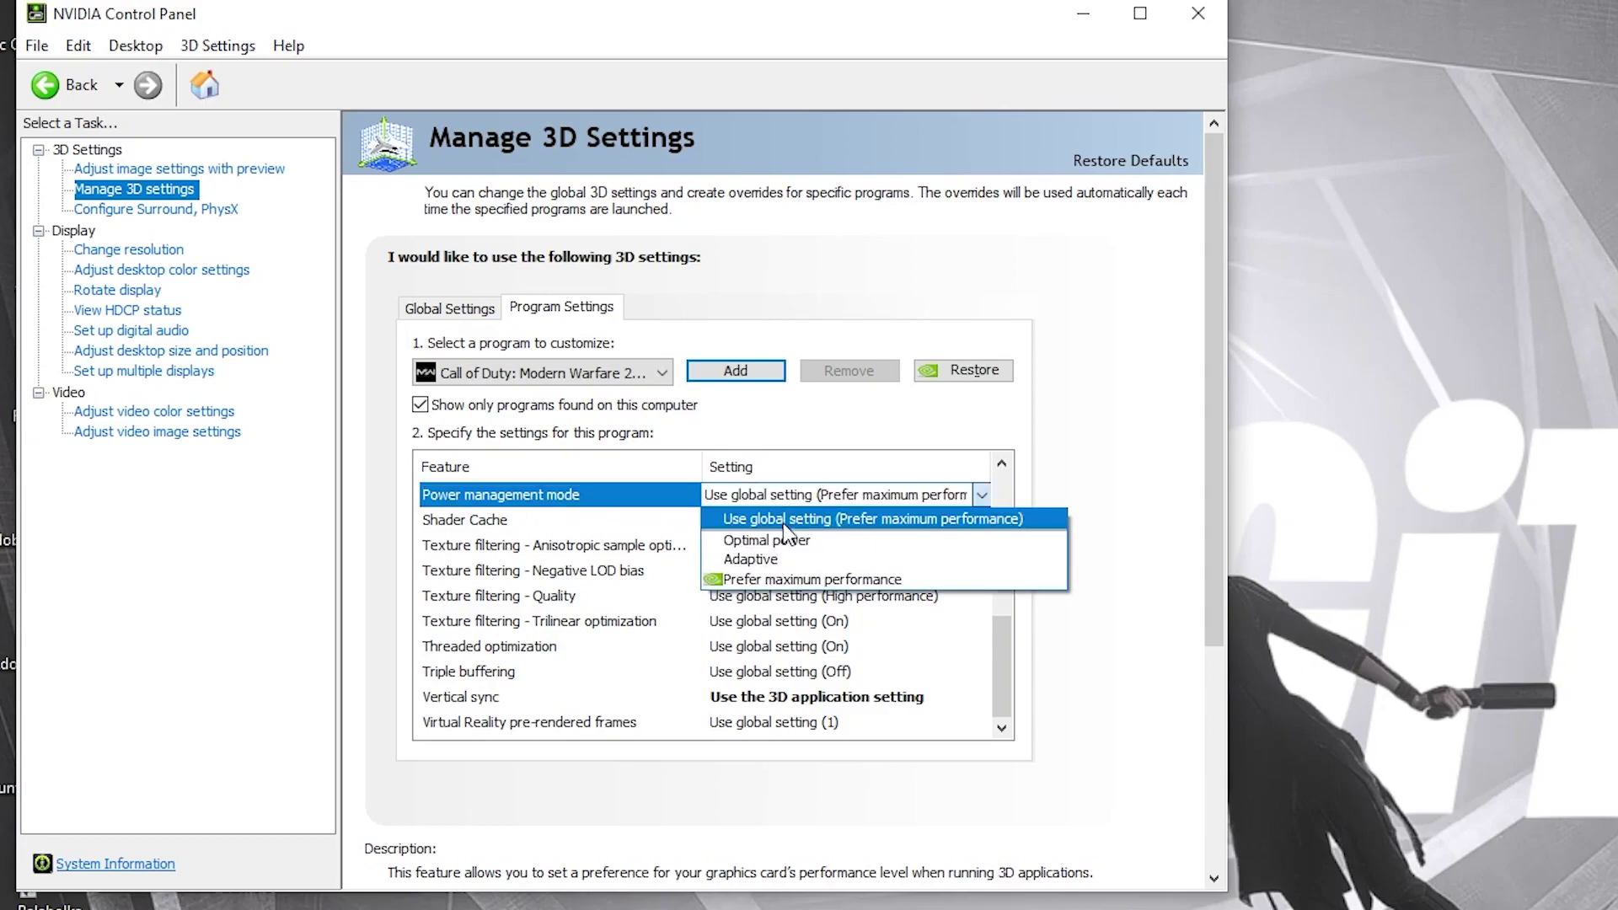
left_click(868, 586)
scroll(977, 631, "down", 2)
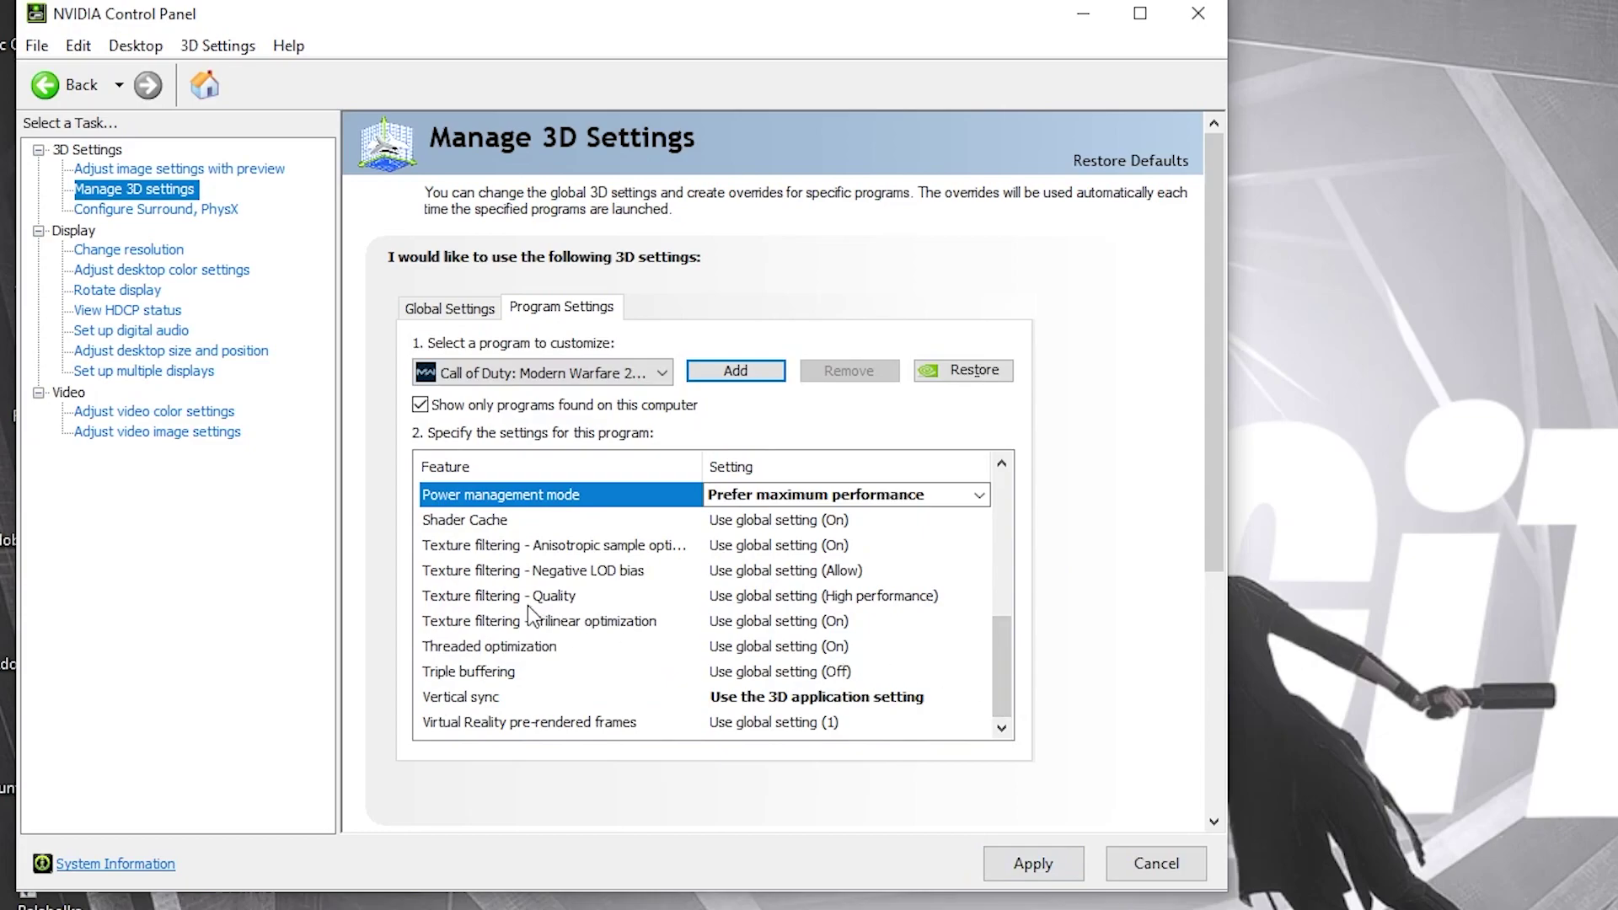
left_click(427, 597)
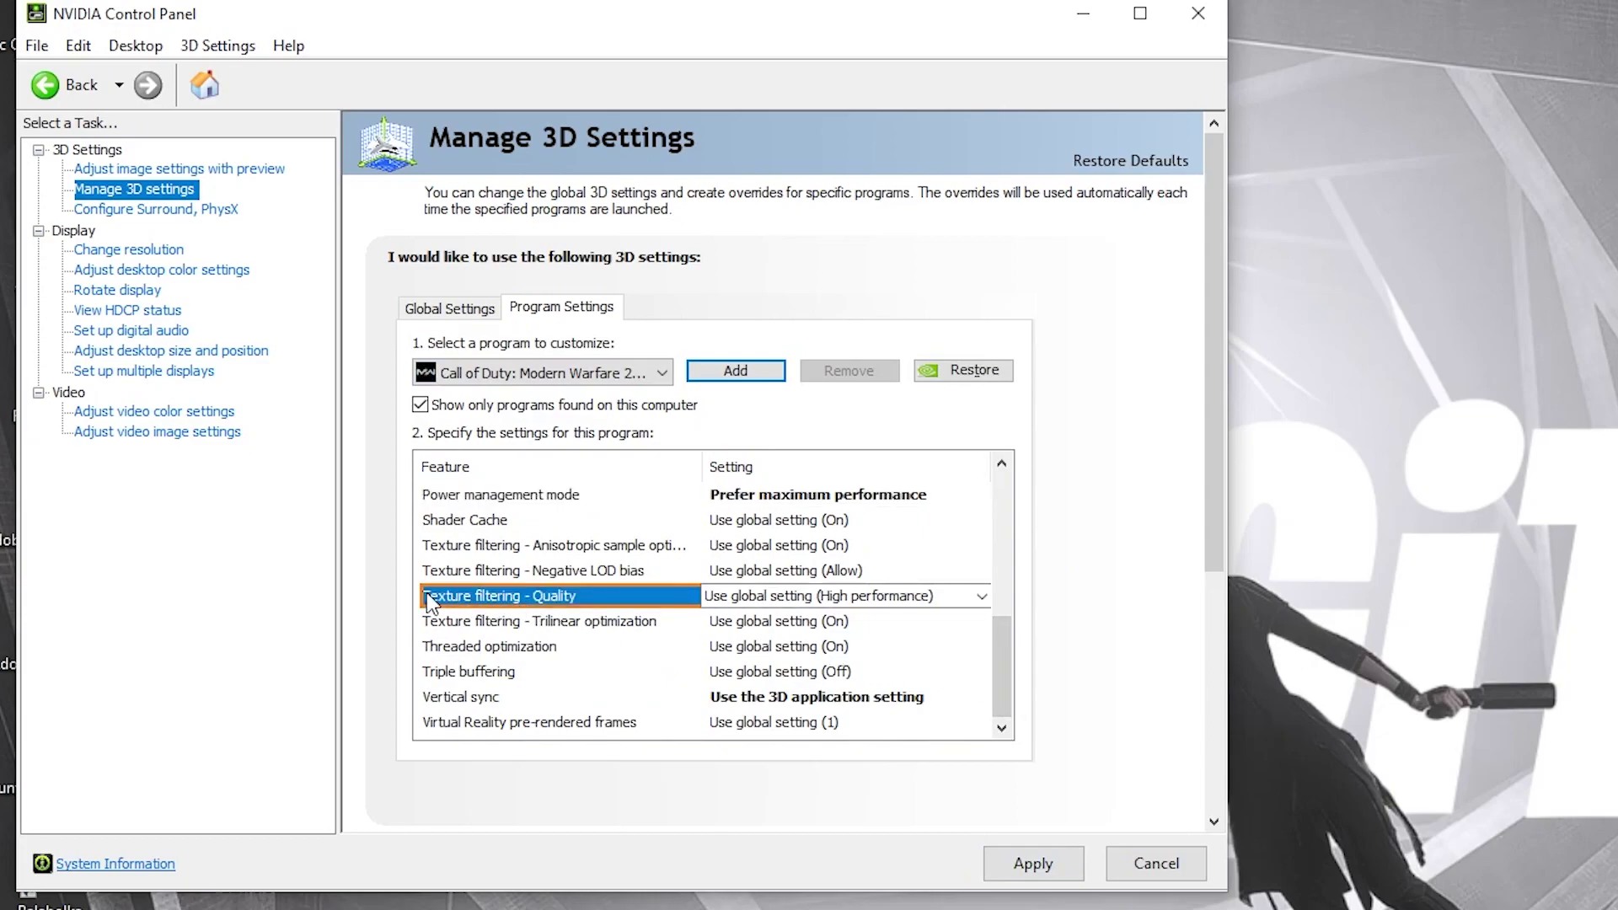
left_click(758, 600)
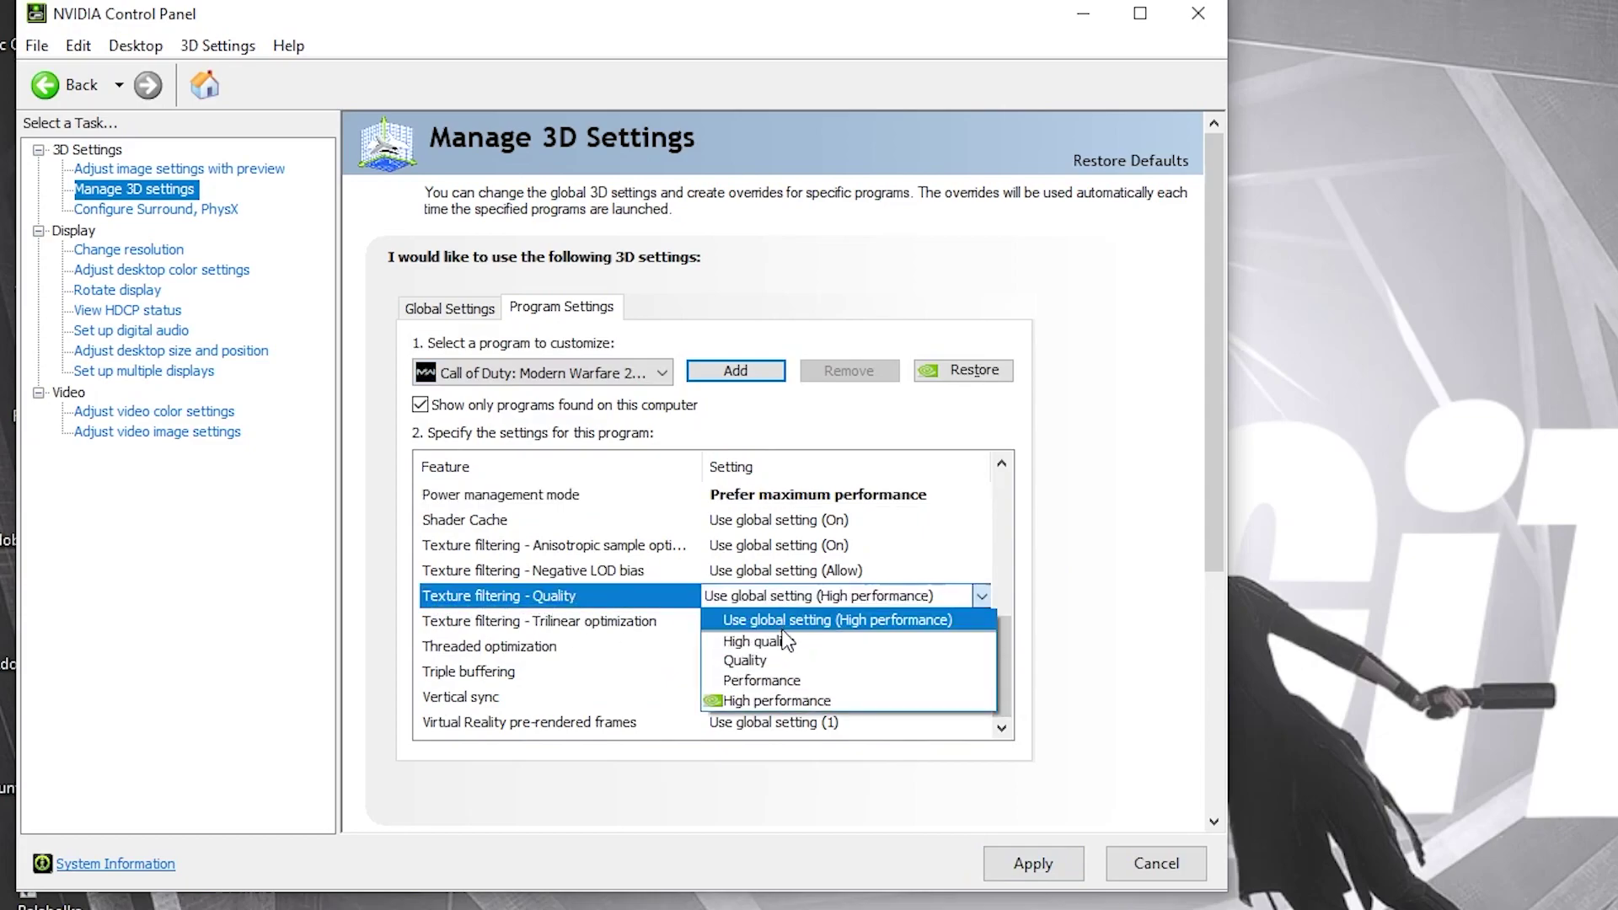
left_click(777, 701)
Turn Threaded optimization On and Vertical sync Off for the Modern Warfare profile
scroll(977, 666, "down", 2)
left_click(446, 649)
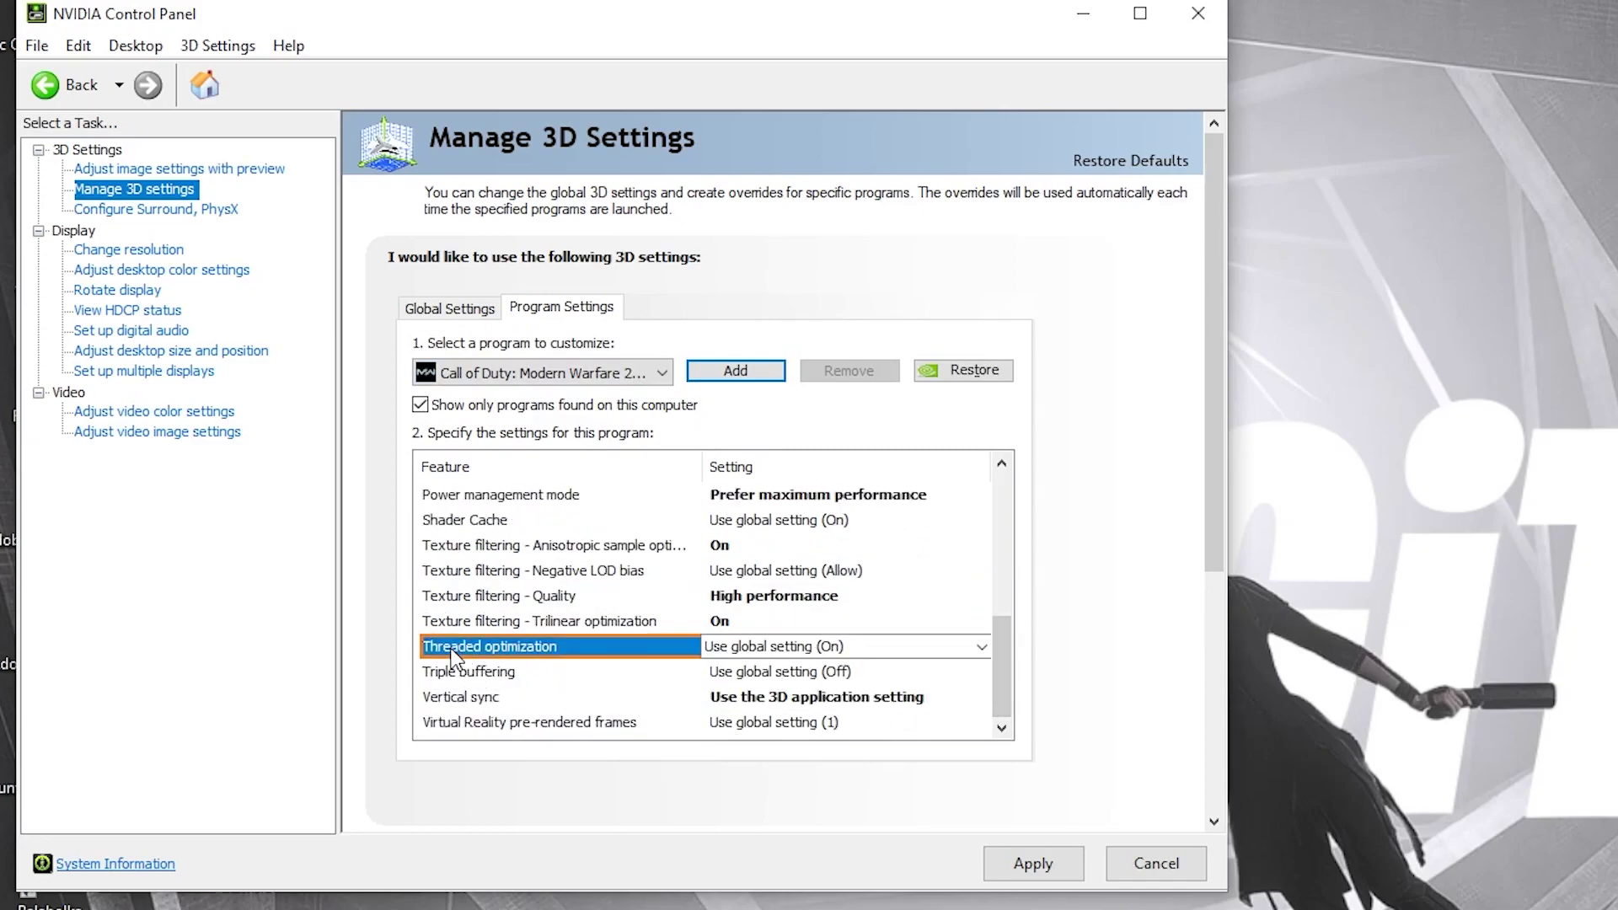
left_click(758, 646)
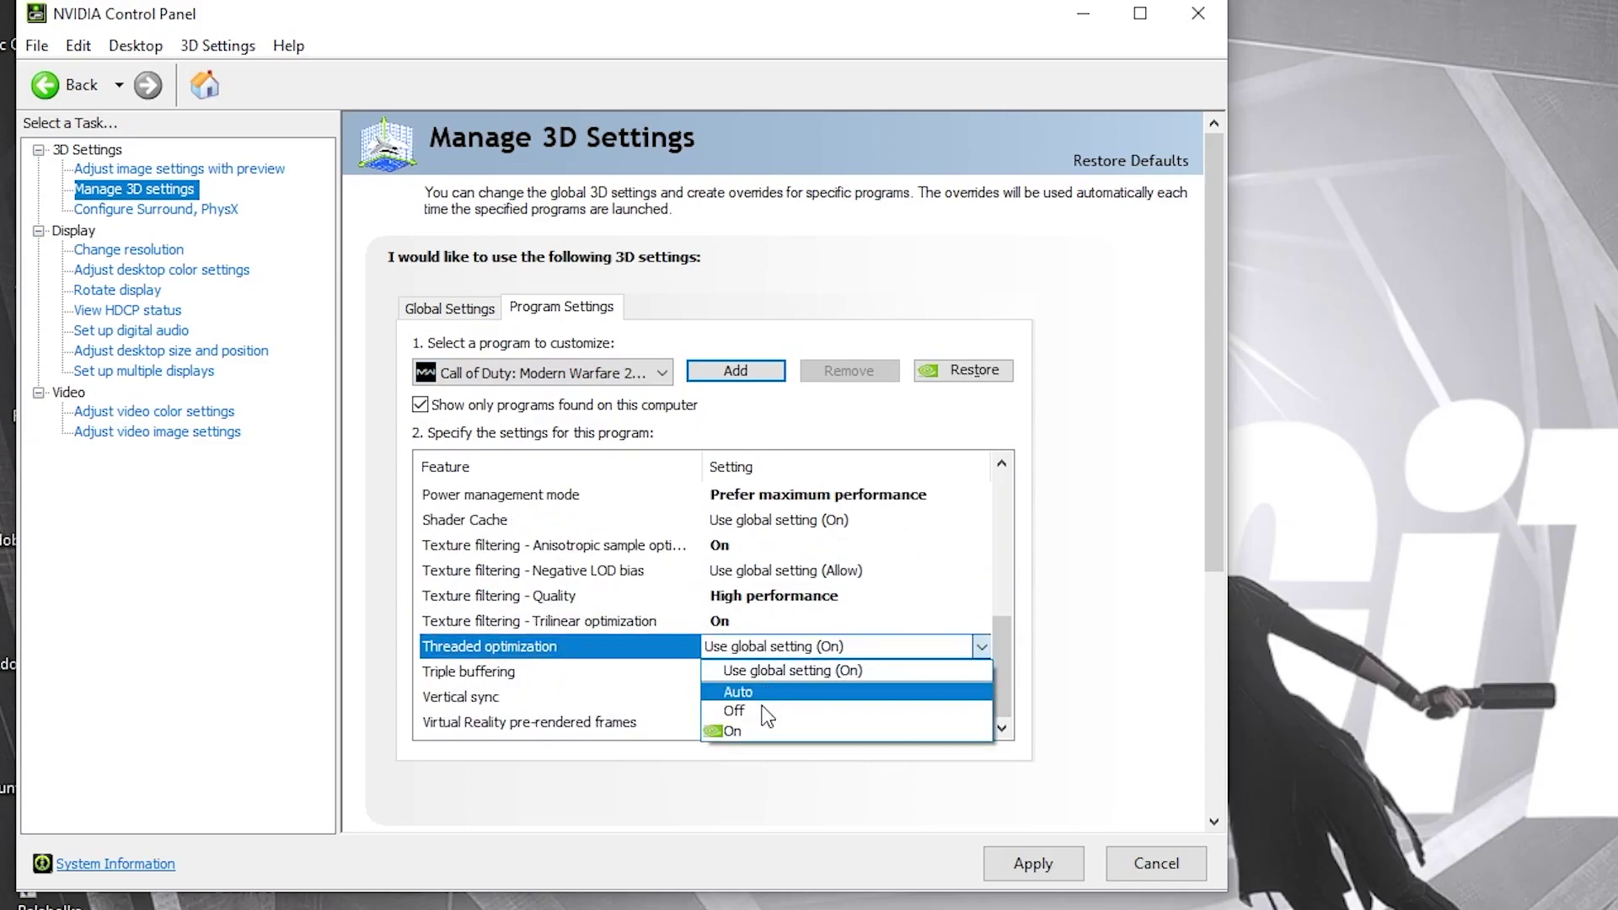
left_click(739, 732)
scroll(1000, 678, "down", 1)
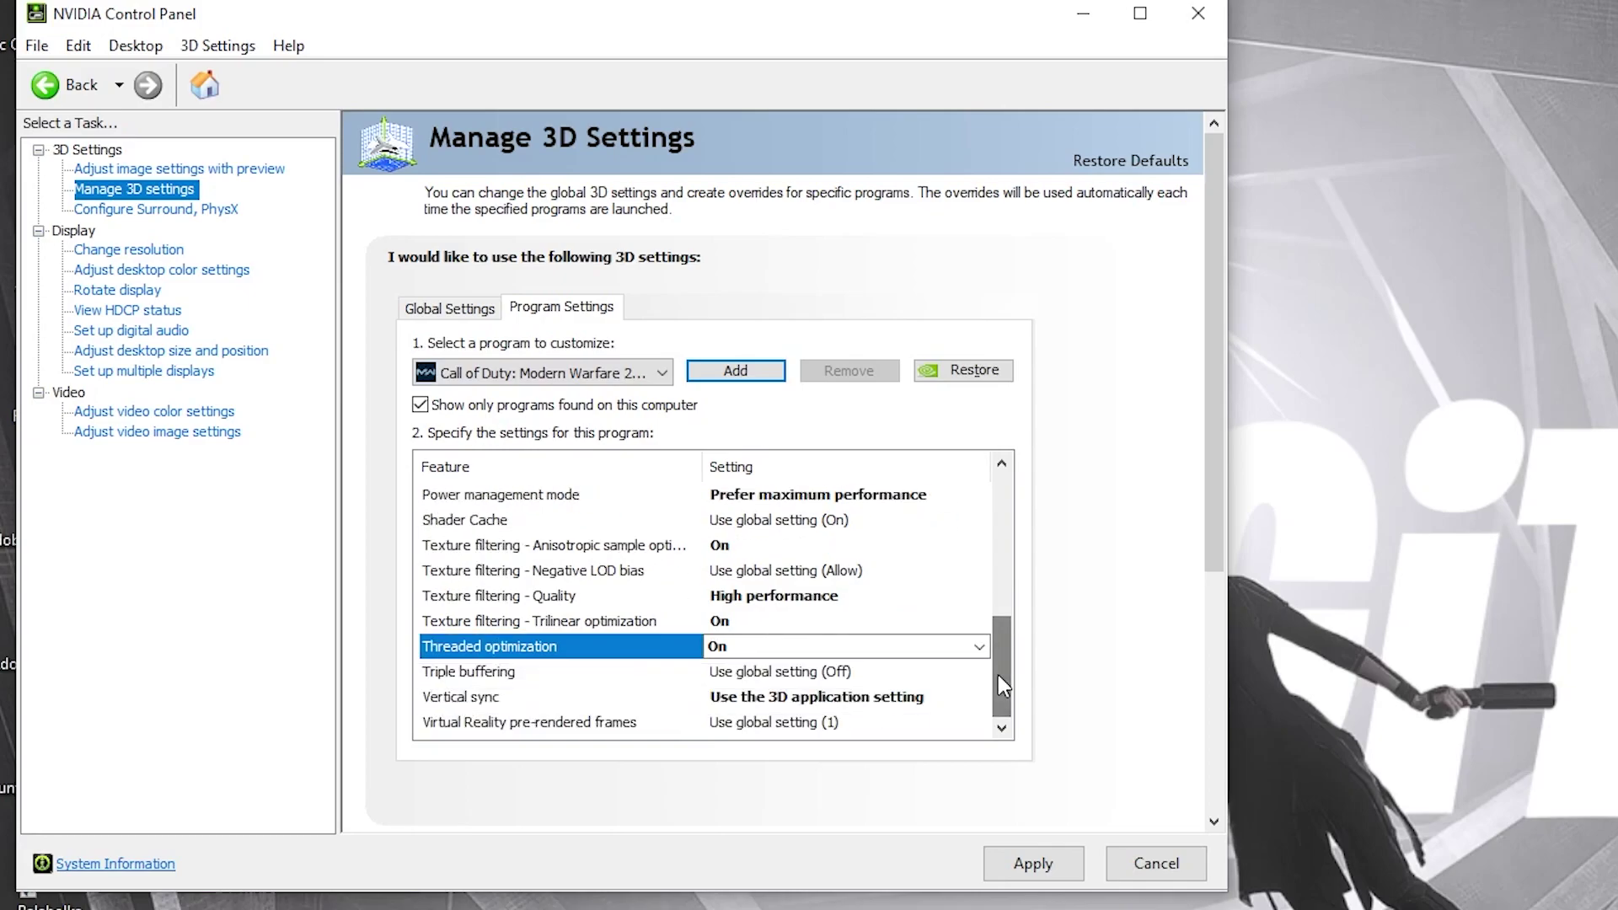
left_click(427, 698)
left_click(706, 699)
left_click(730, 763)
scroll(1011, 693, "down", 1)
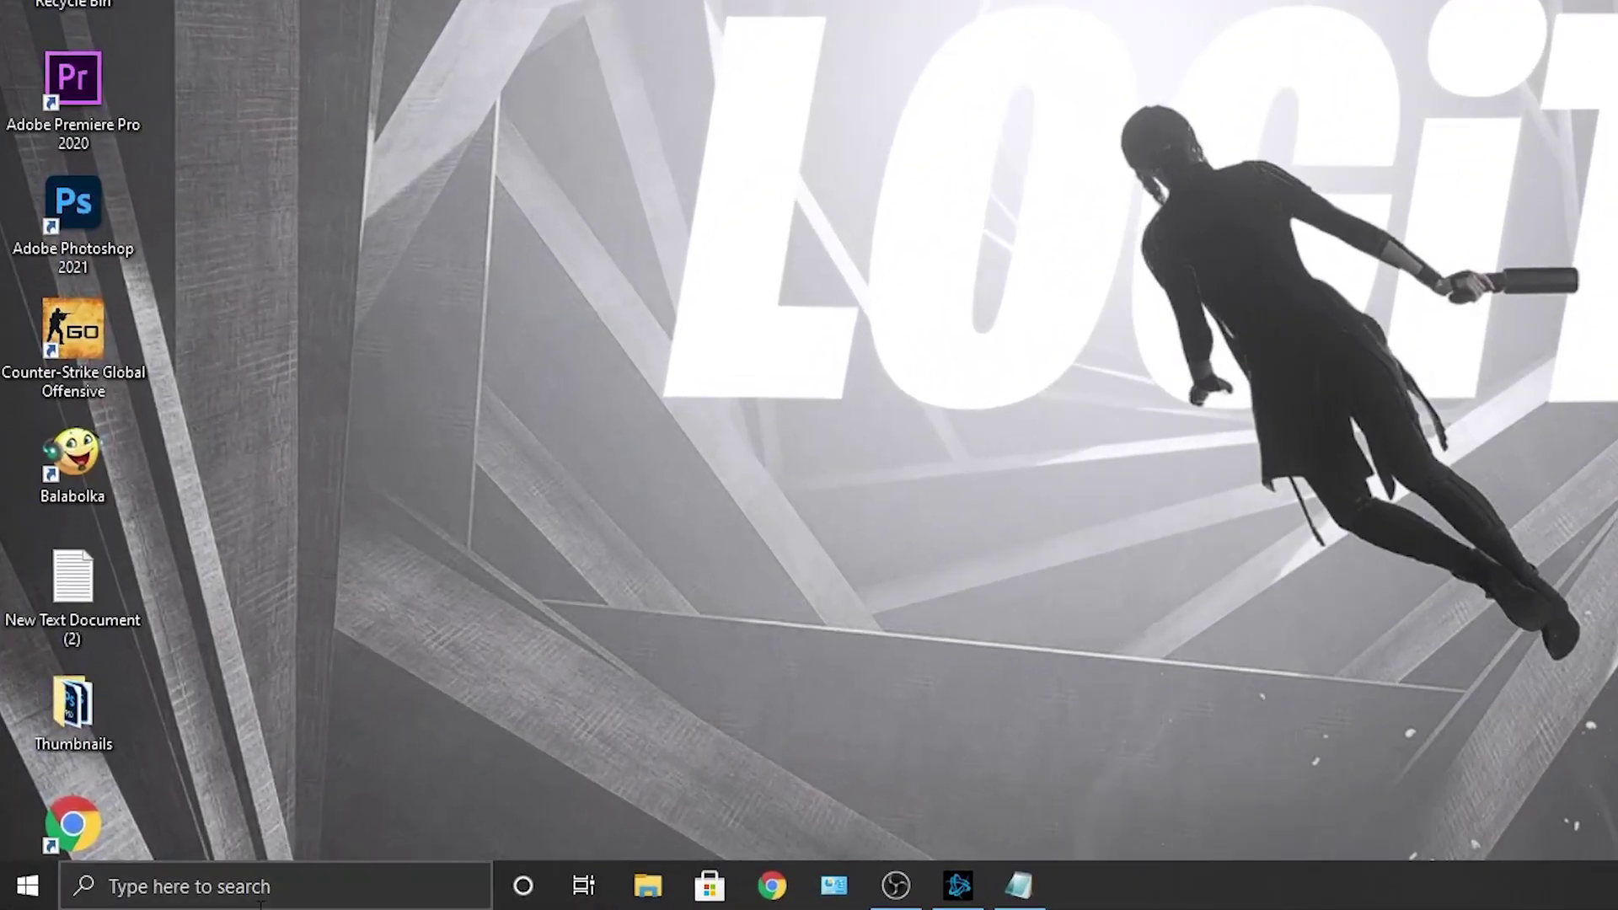
Open Graphics settings and browse to D:\Games\Call of Duty Modern Warfare to pick ModernWarfare
left_click(178, 898)
type("gra")
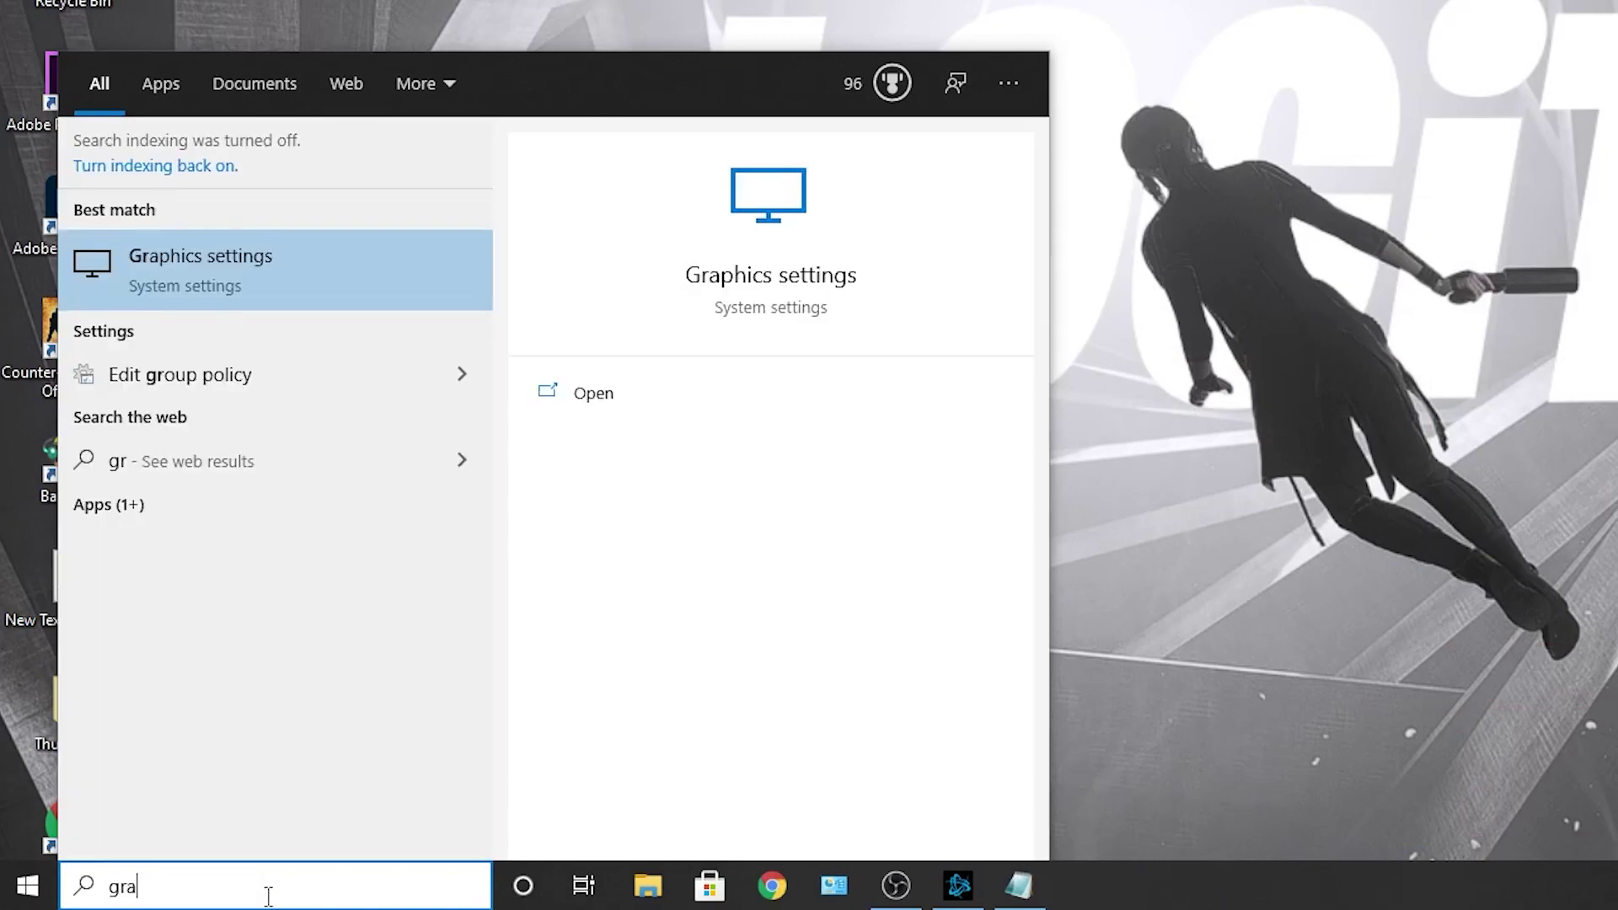
left_click(235, 296)
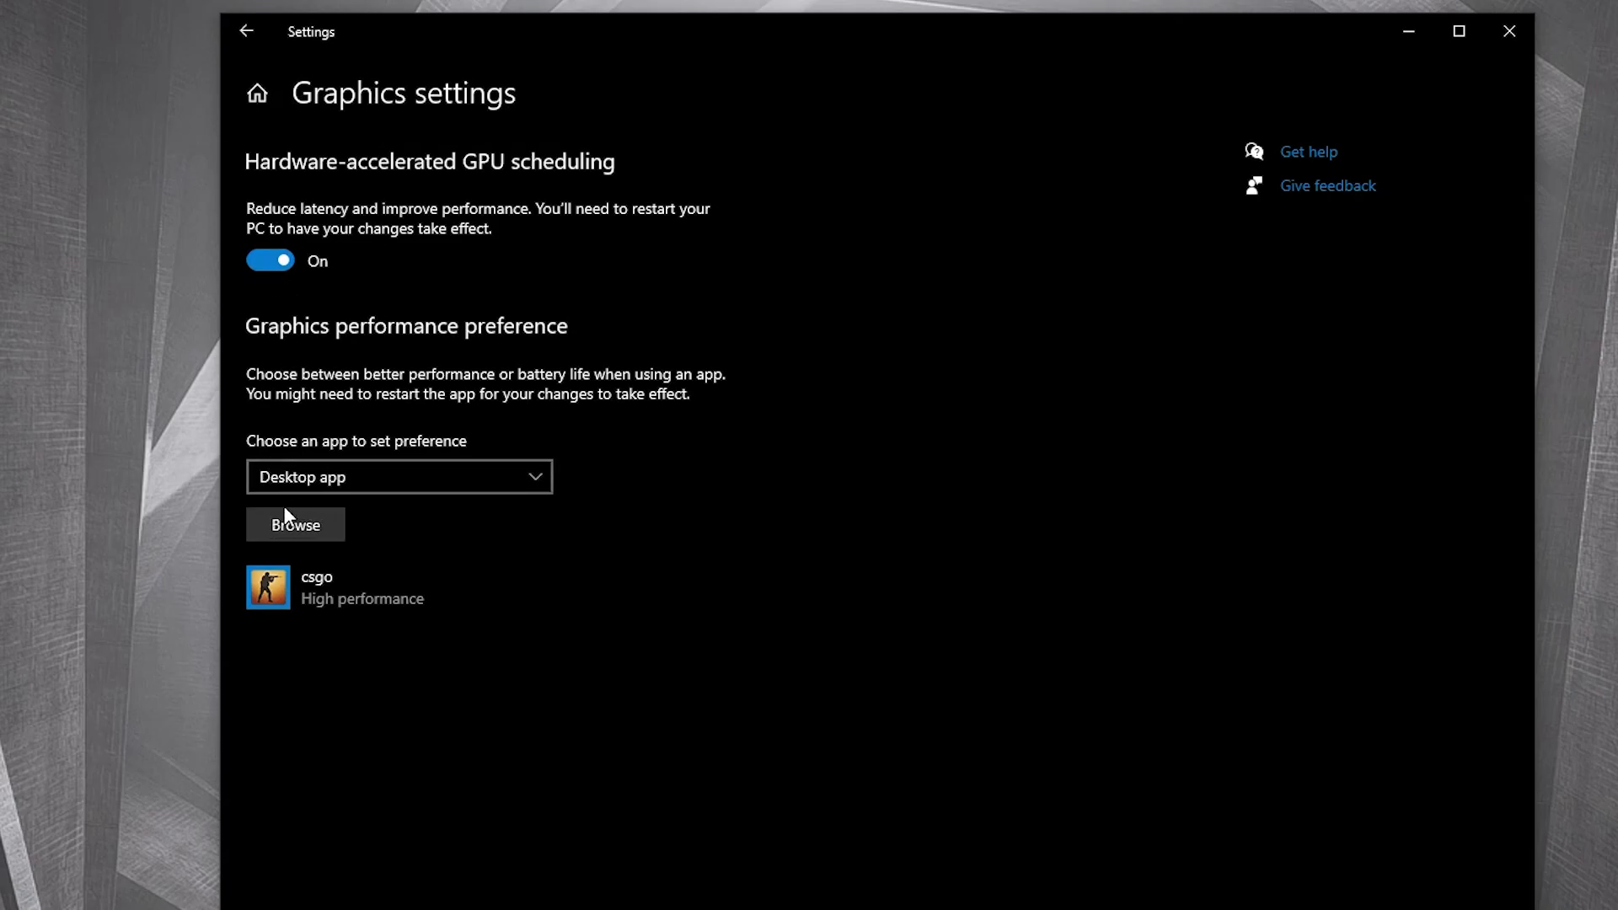
left_click(300, 522)
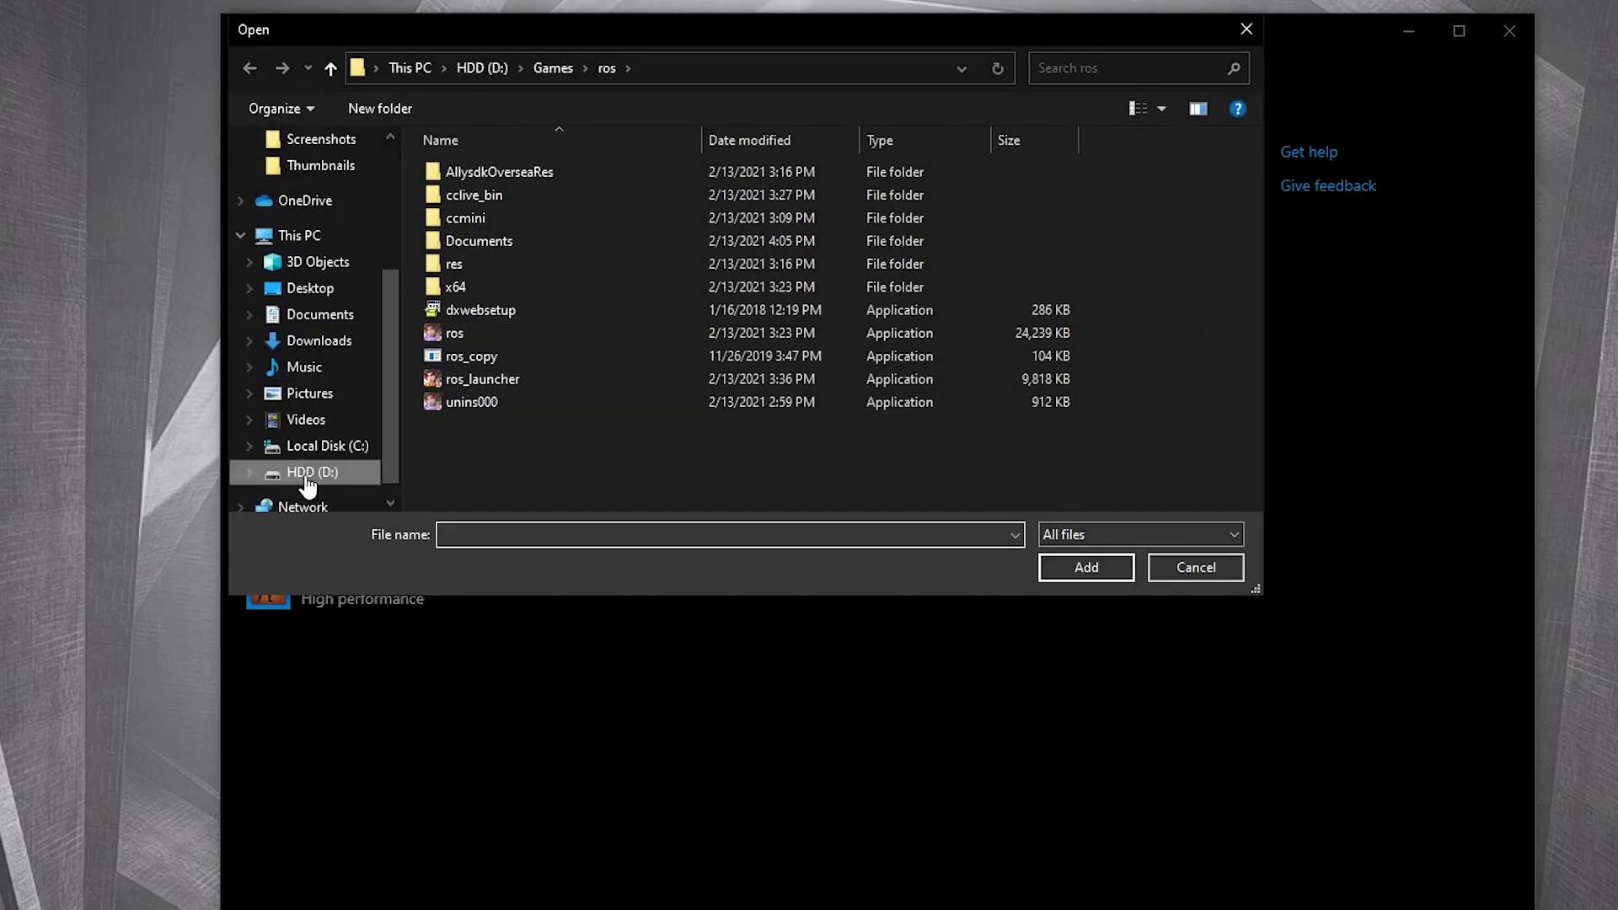
left_click(324, 470)
double_click(493, 378)
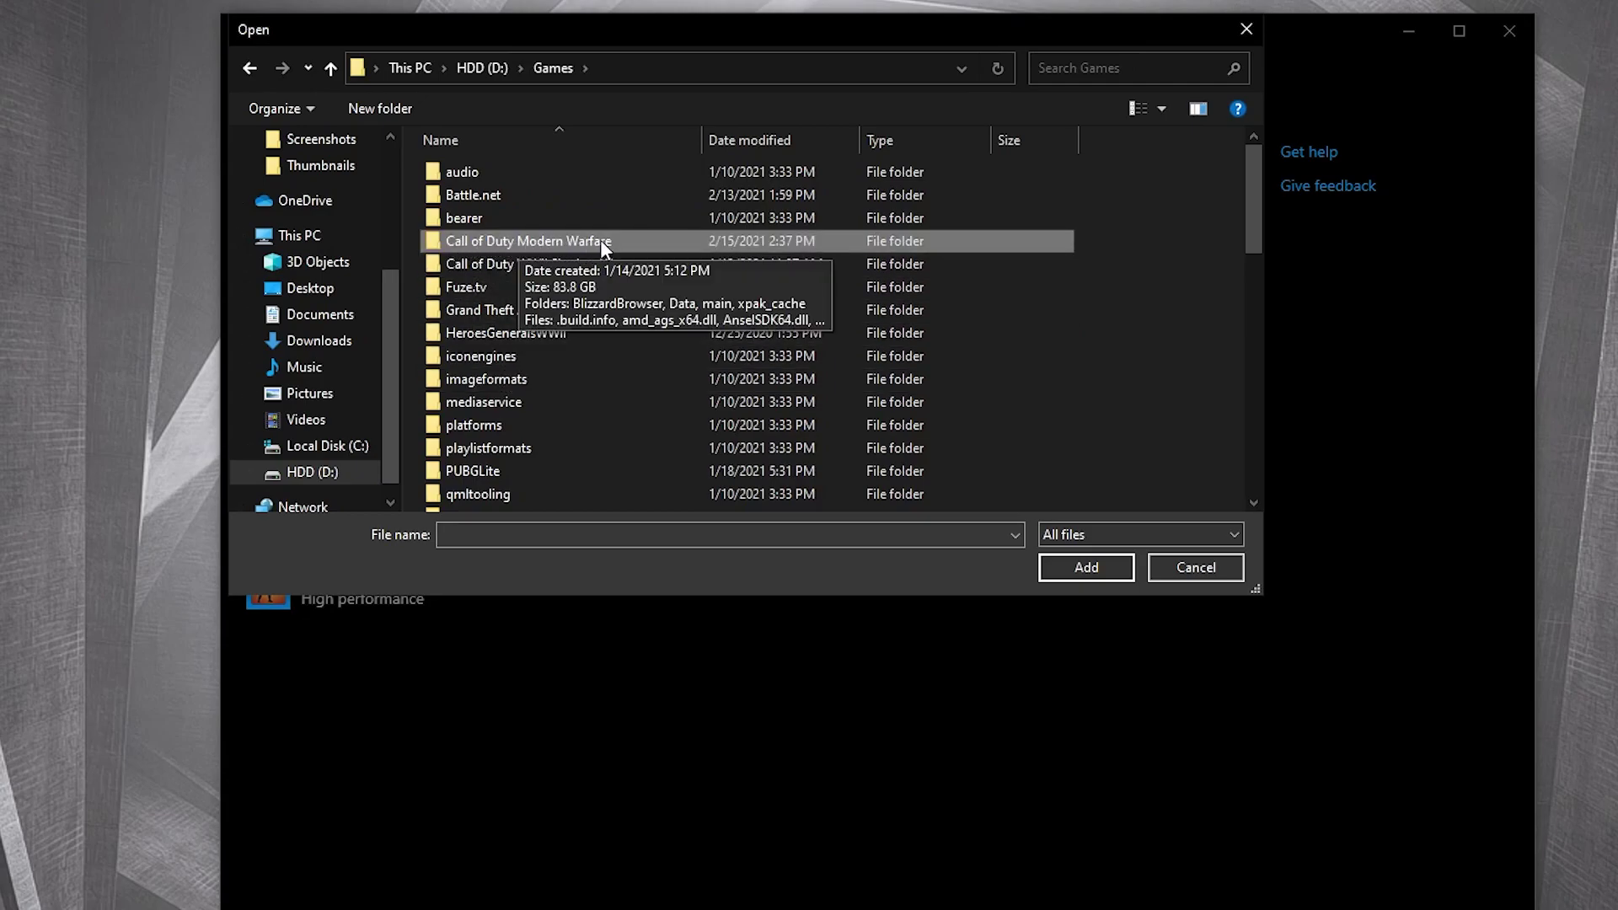
double_click(529, 240)
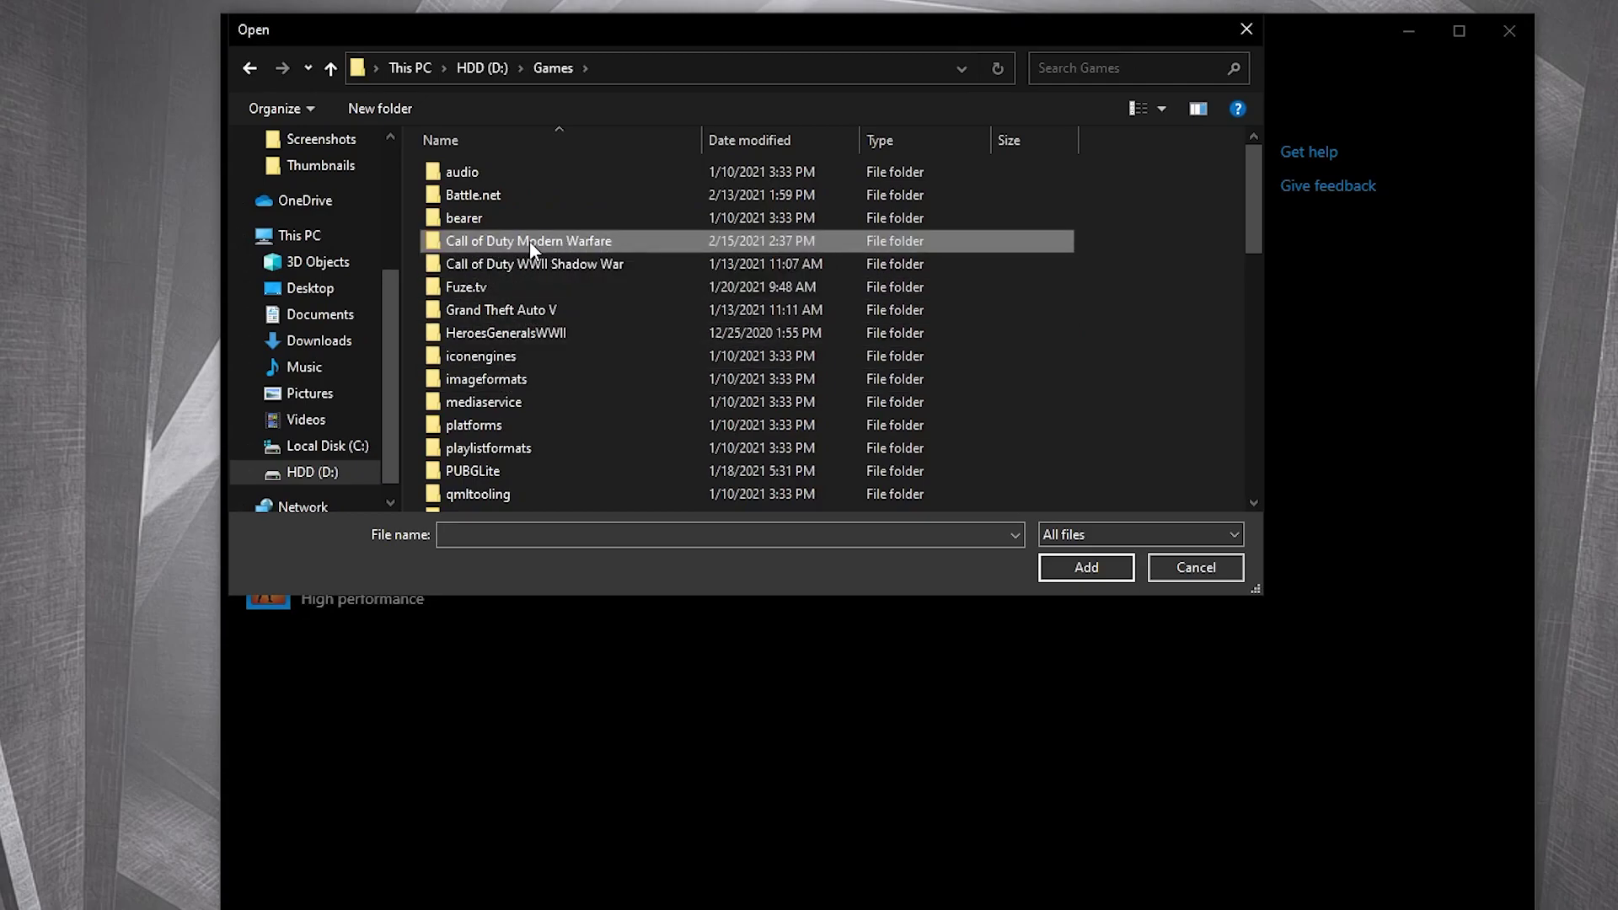
left_click(477, 287)
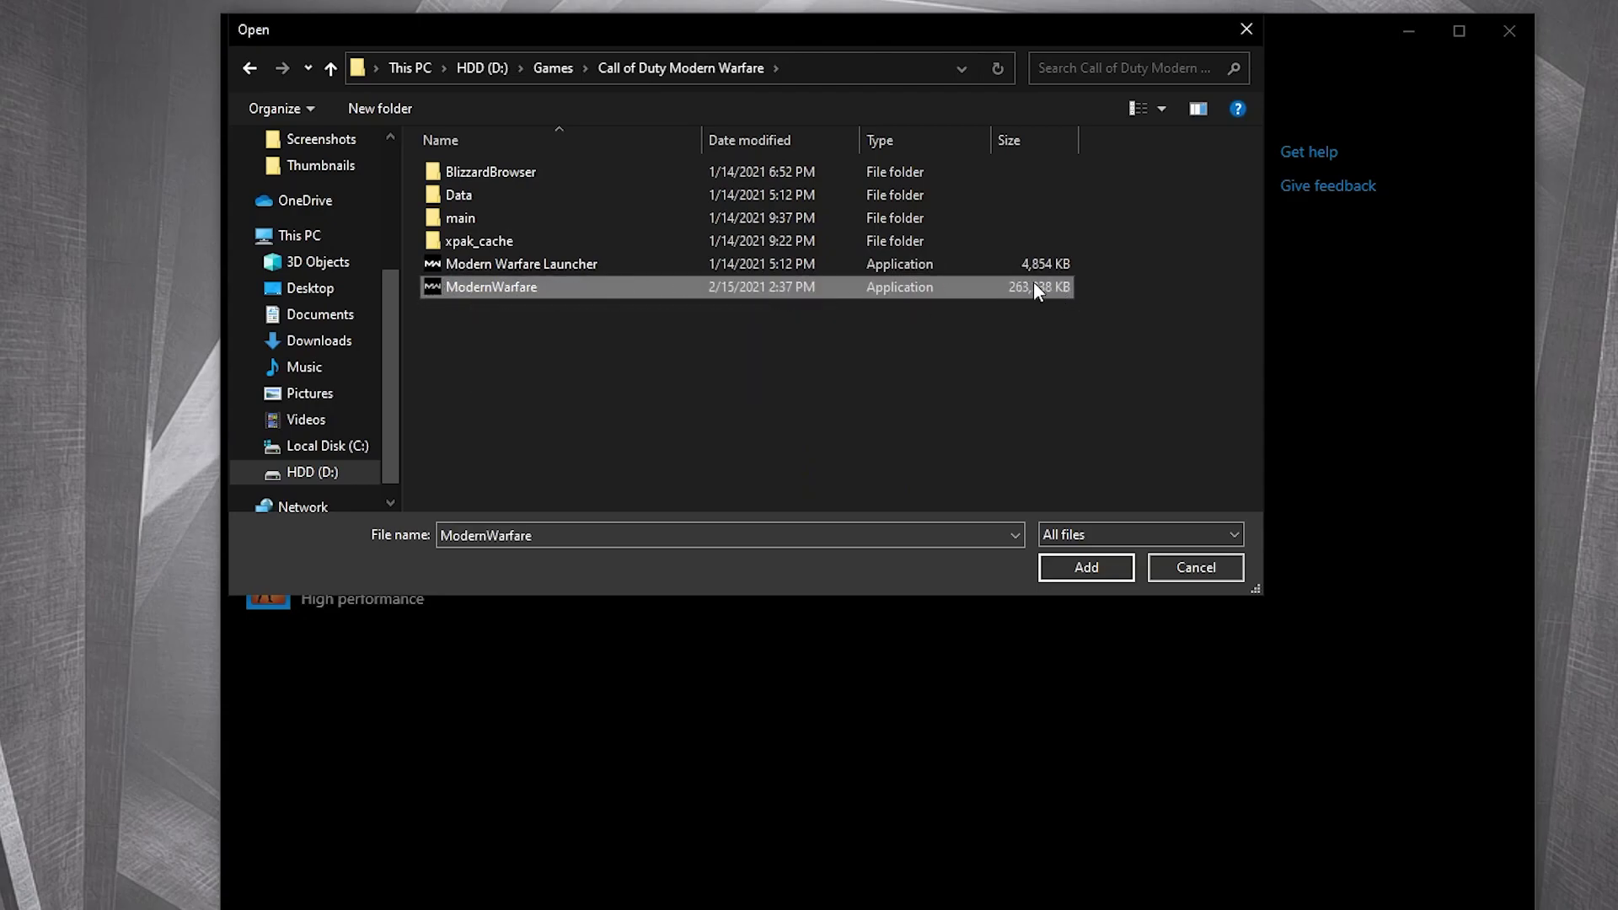
Enable high DPI scaling override in ModernWarfare's compatibility properties and apply it
right_click(557, 283)
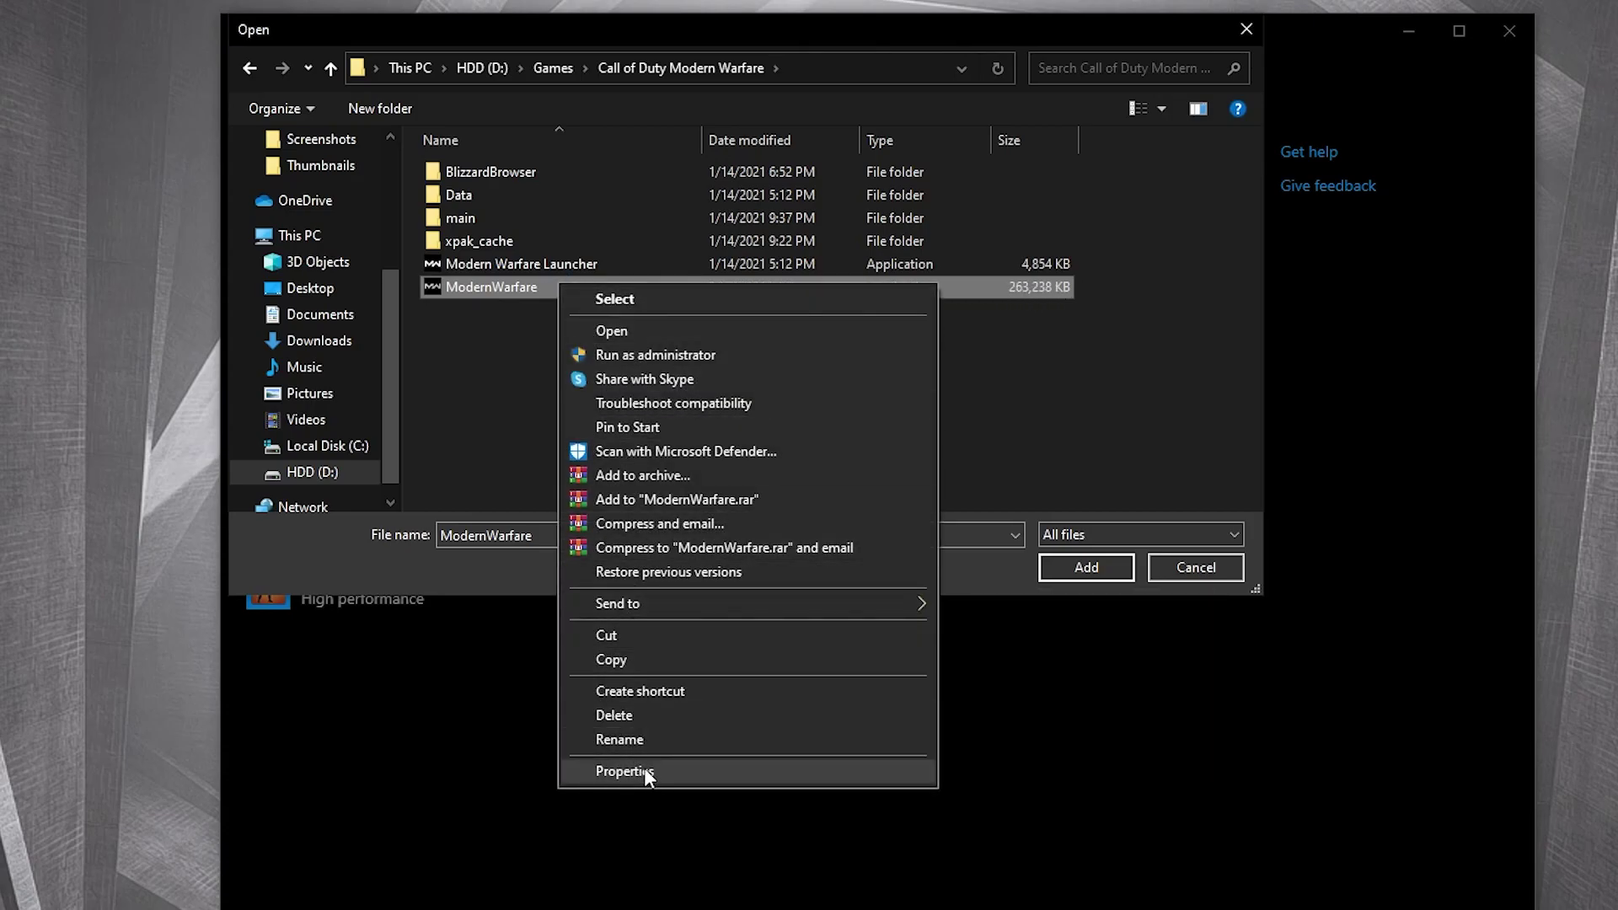
left_click(632, 770)
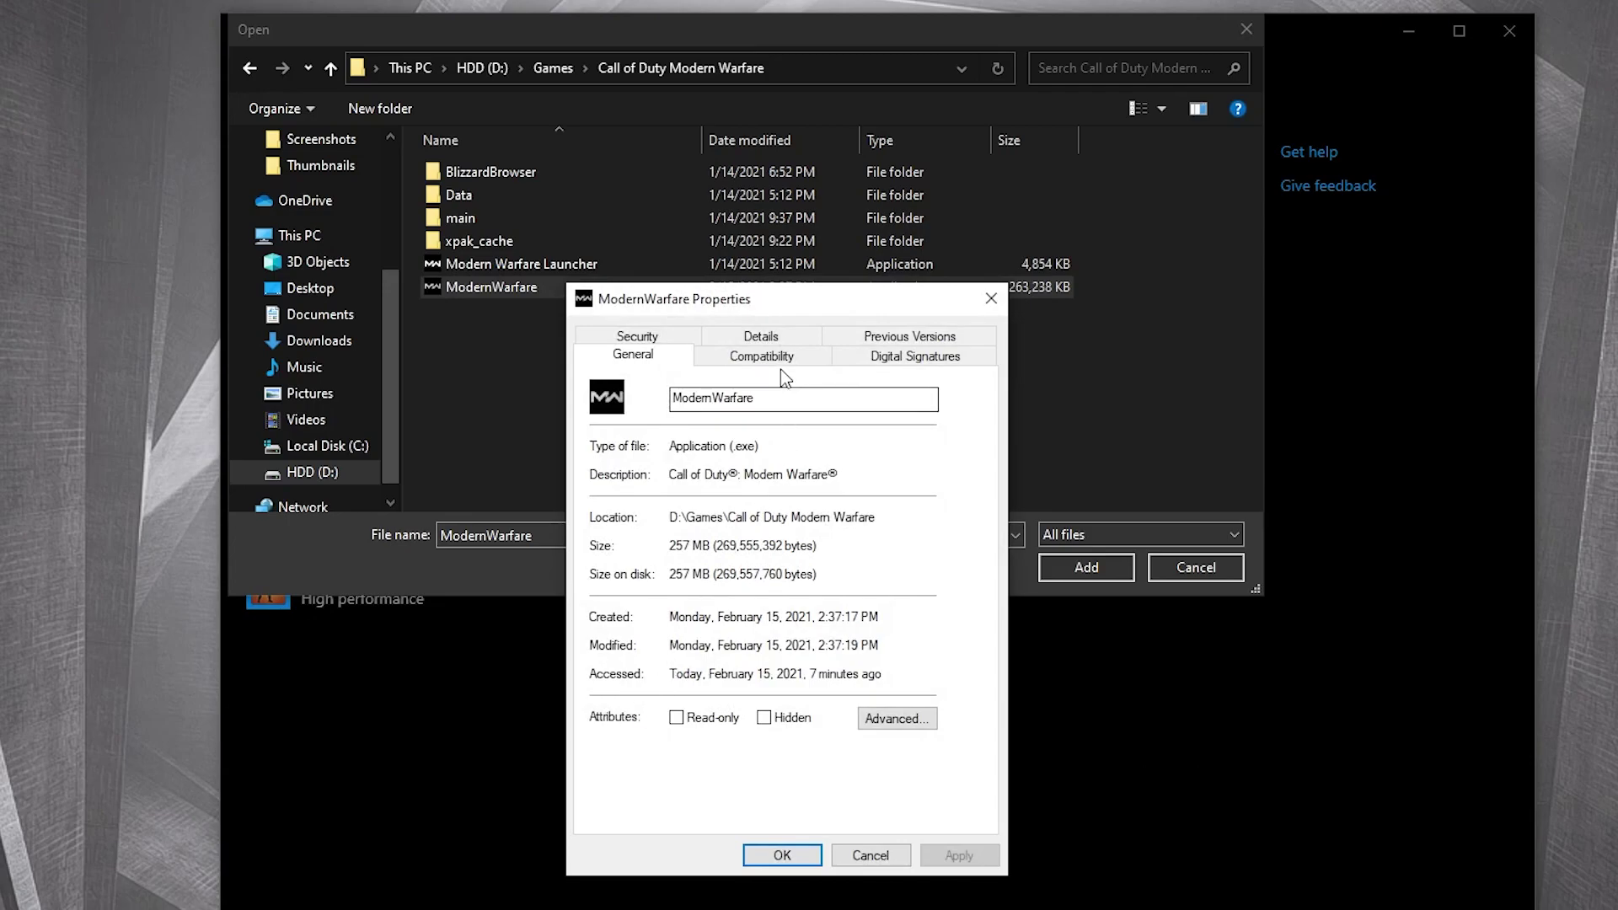
left_click(762, 357)
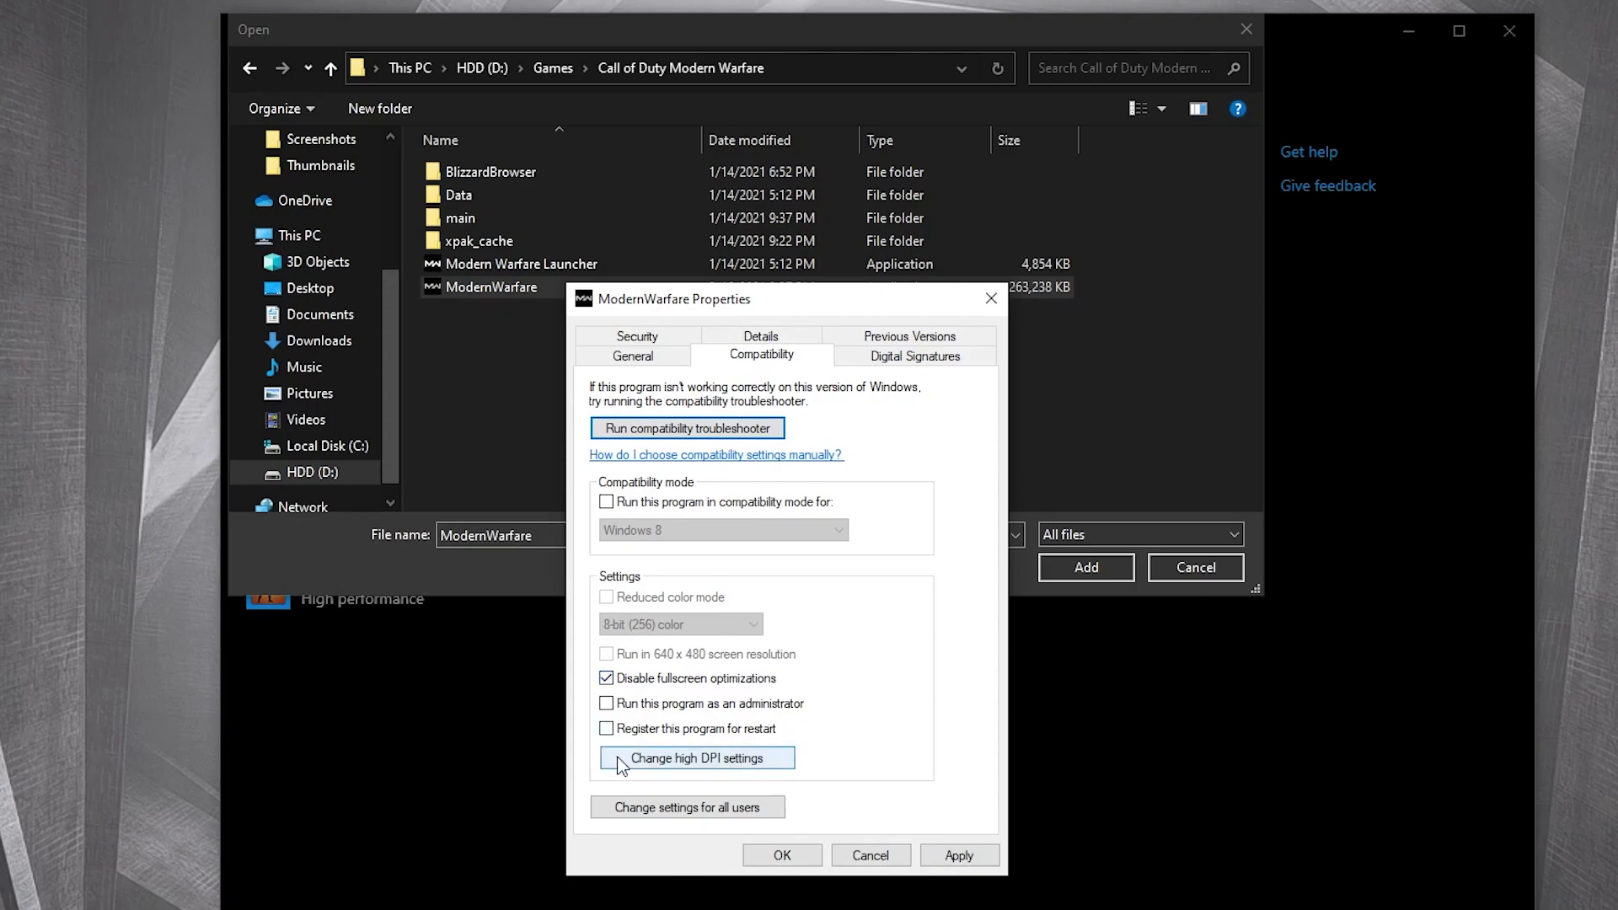
left_click(707, 761)
left_click(670, 722)
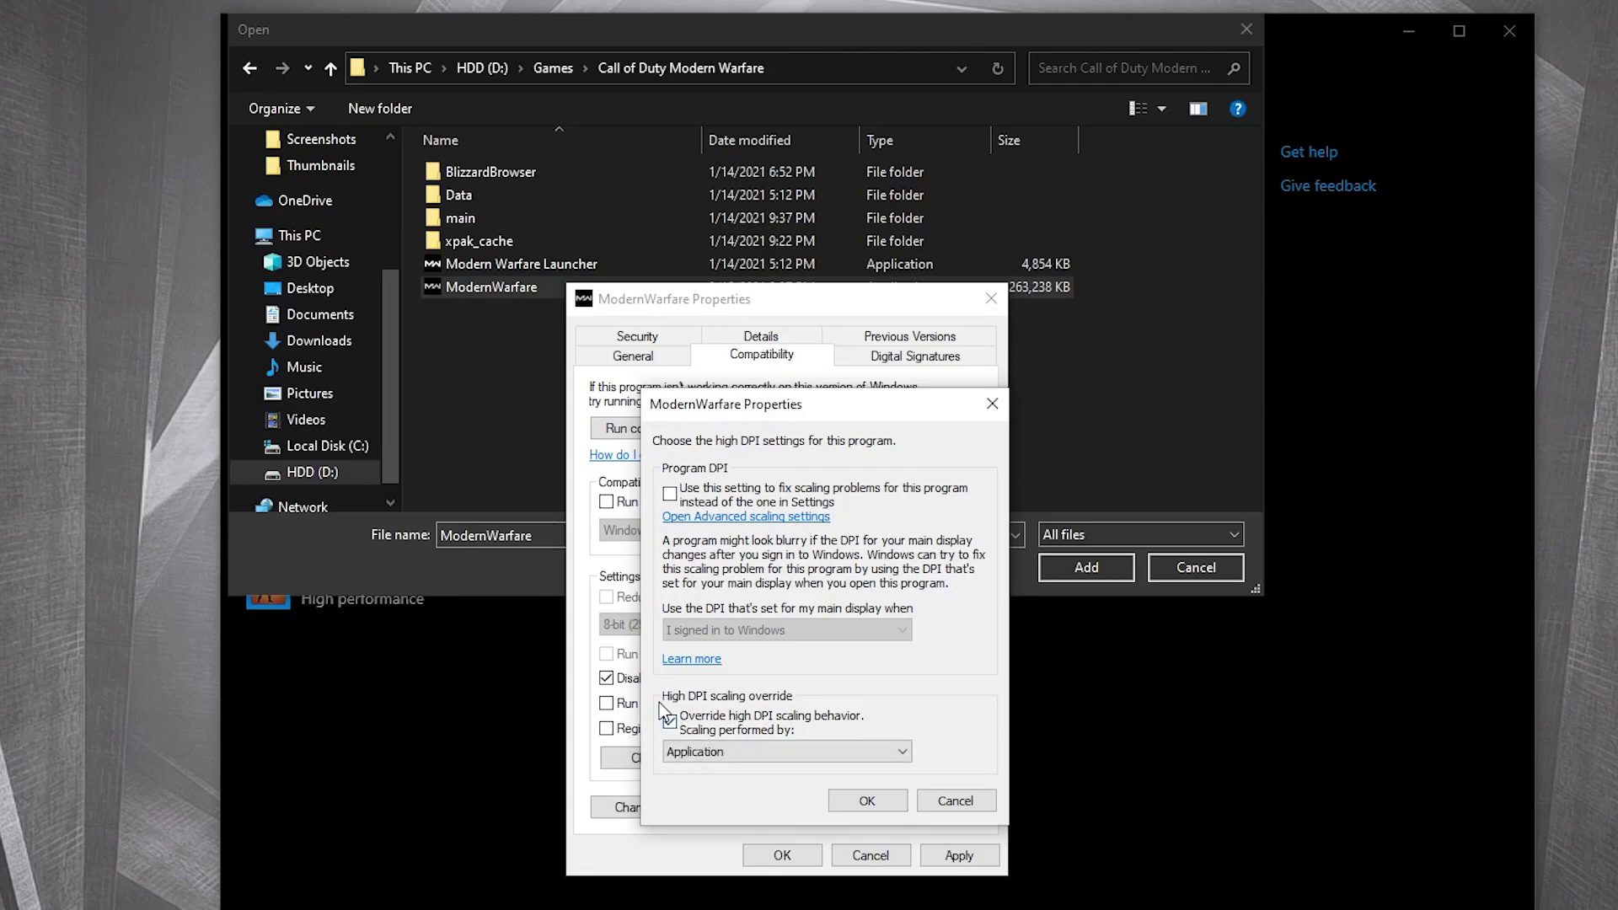
left_click(868, 797)
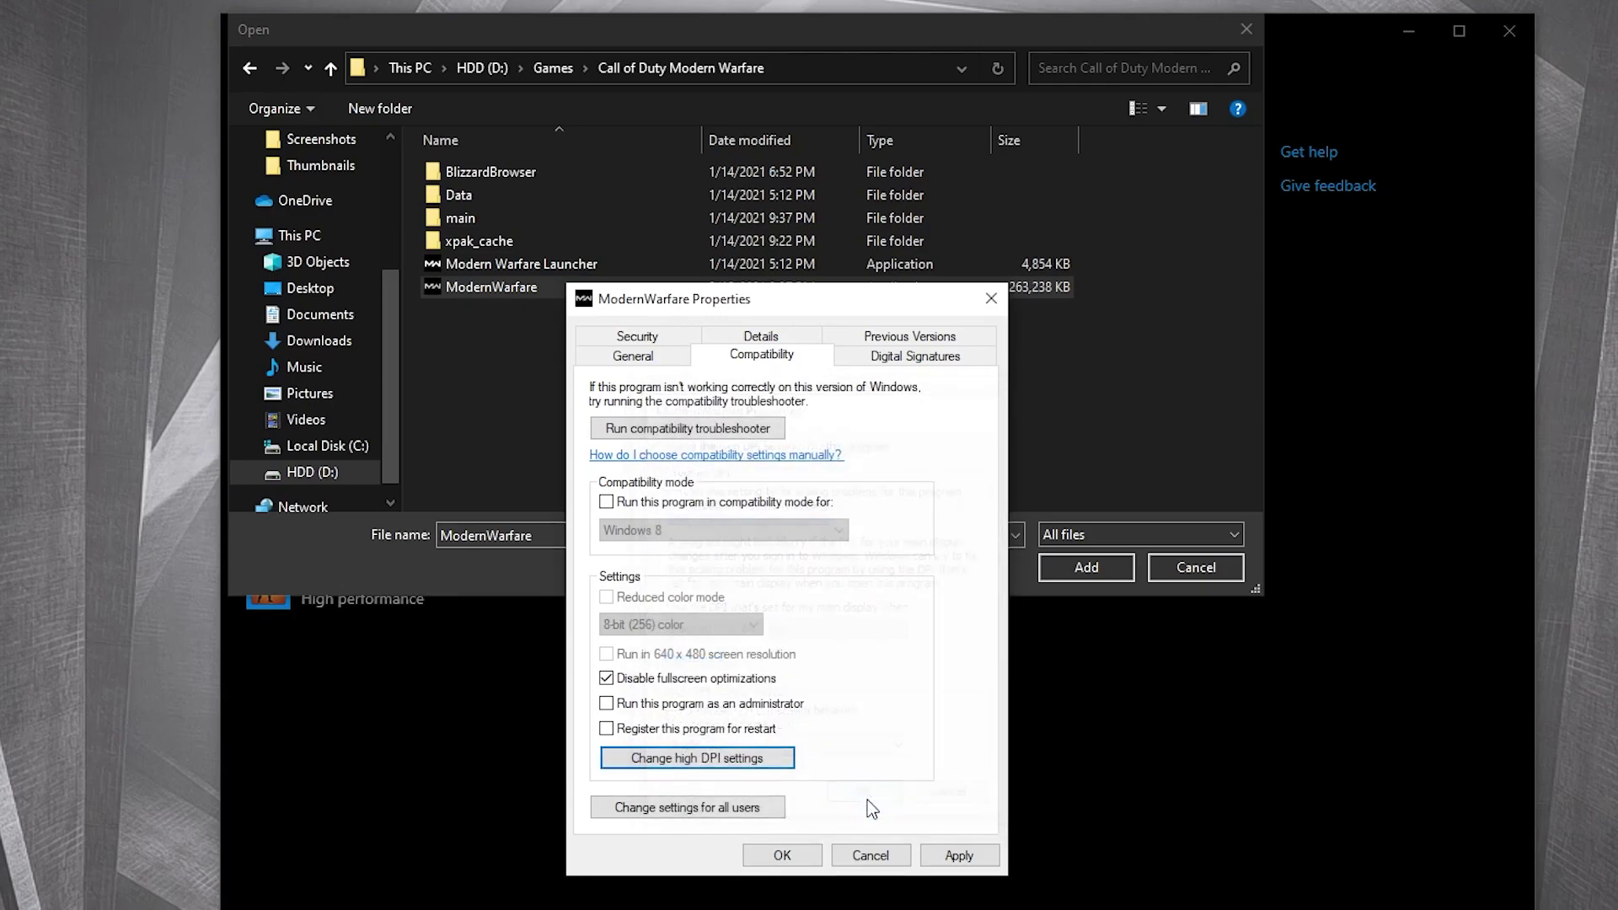
left_click(959, 855)
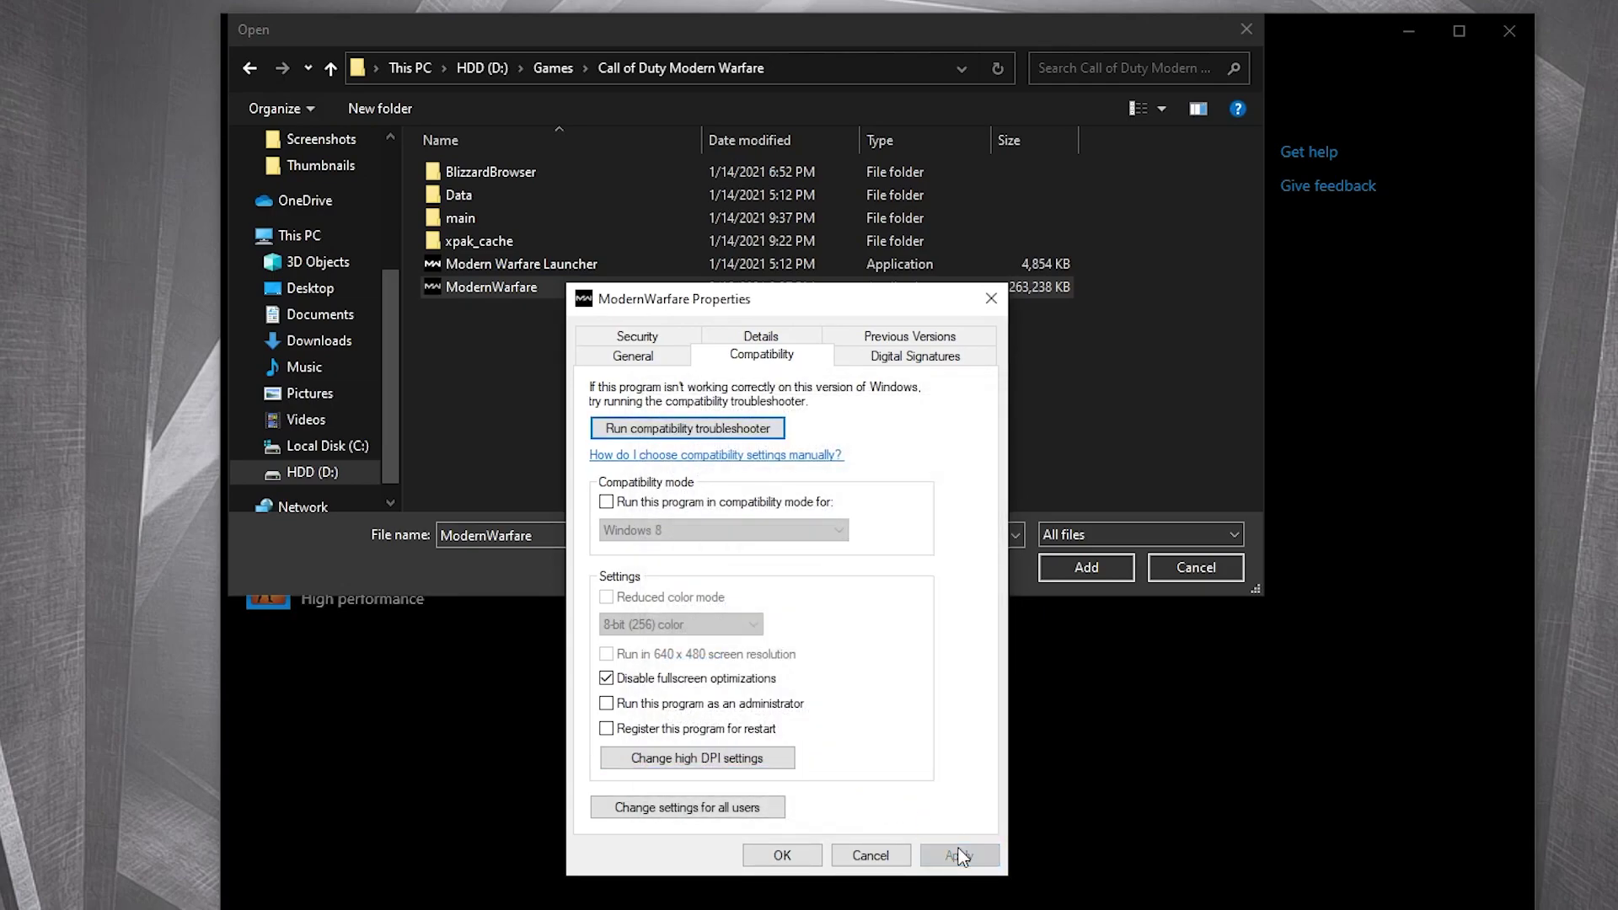
Add Modern Warfare to the graphics preference list and bring up its preference options
left_click(791, 852)
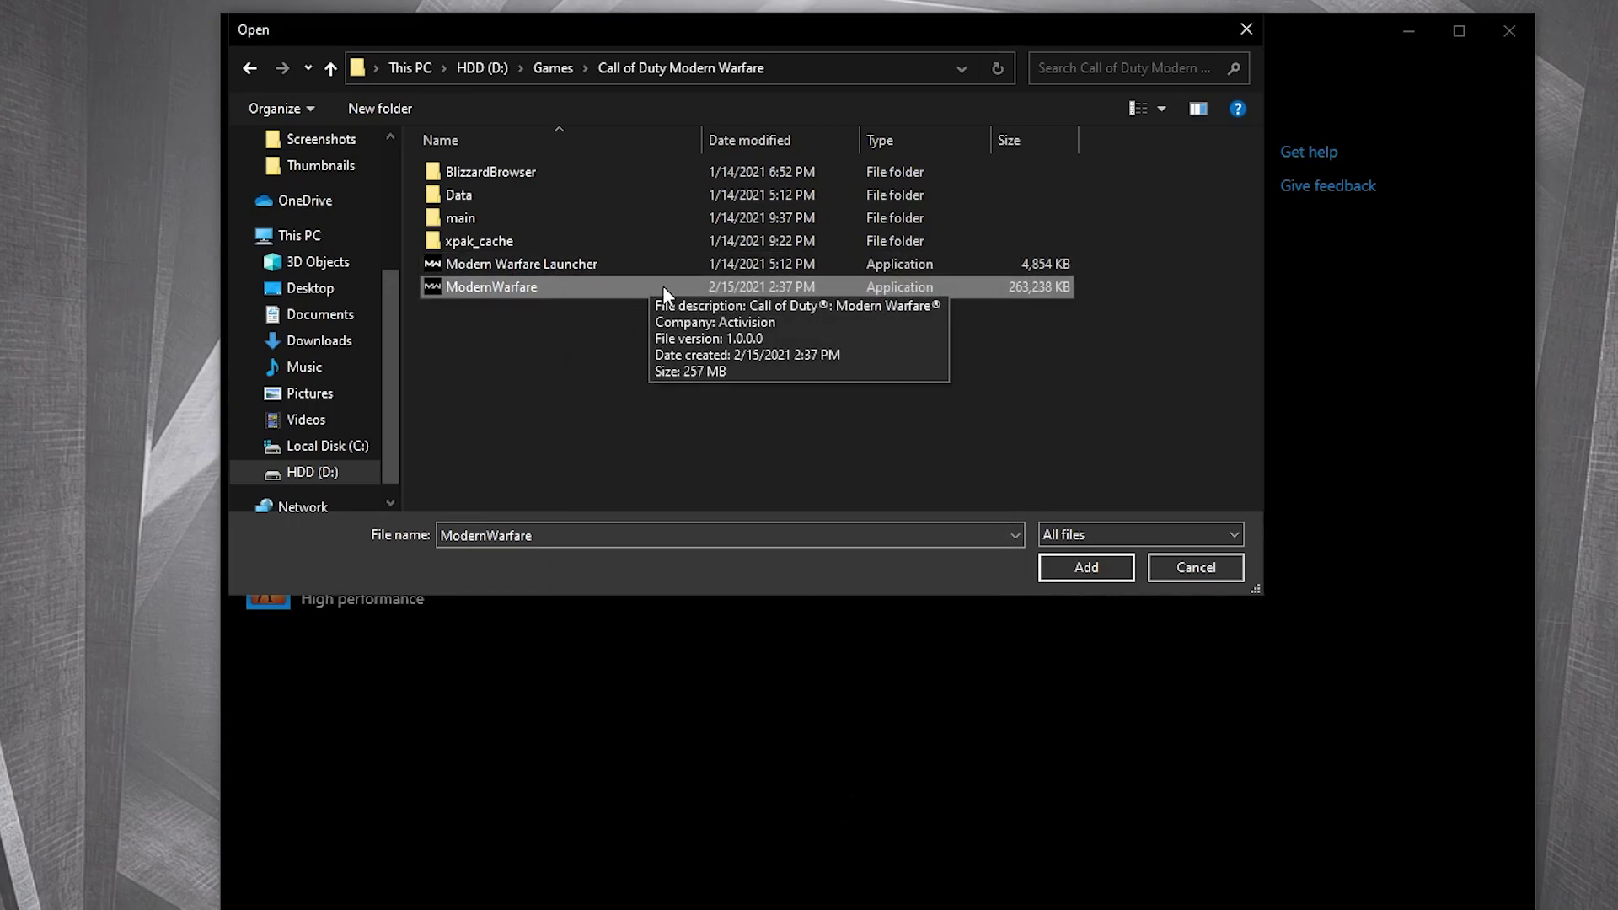
left_click(1083, 568)
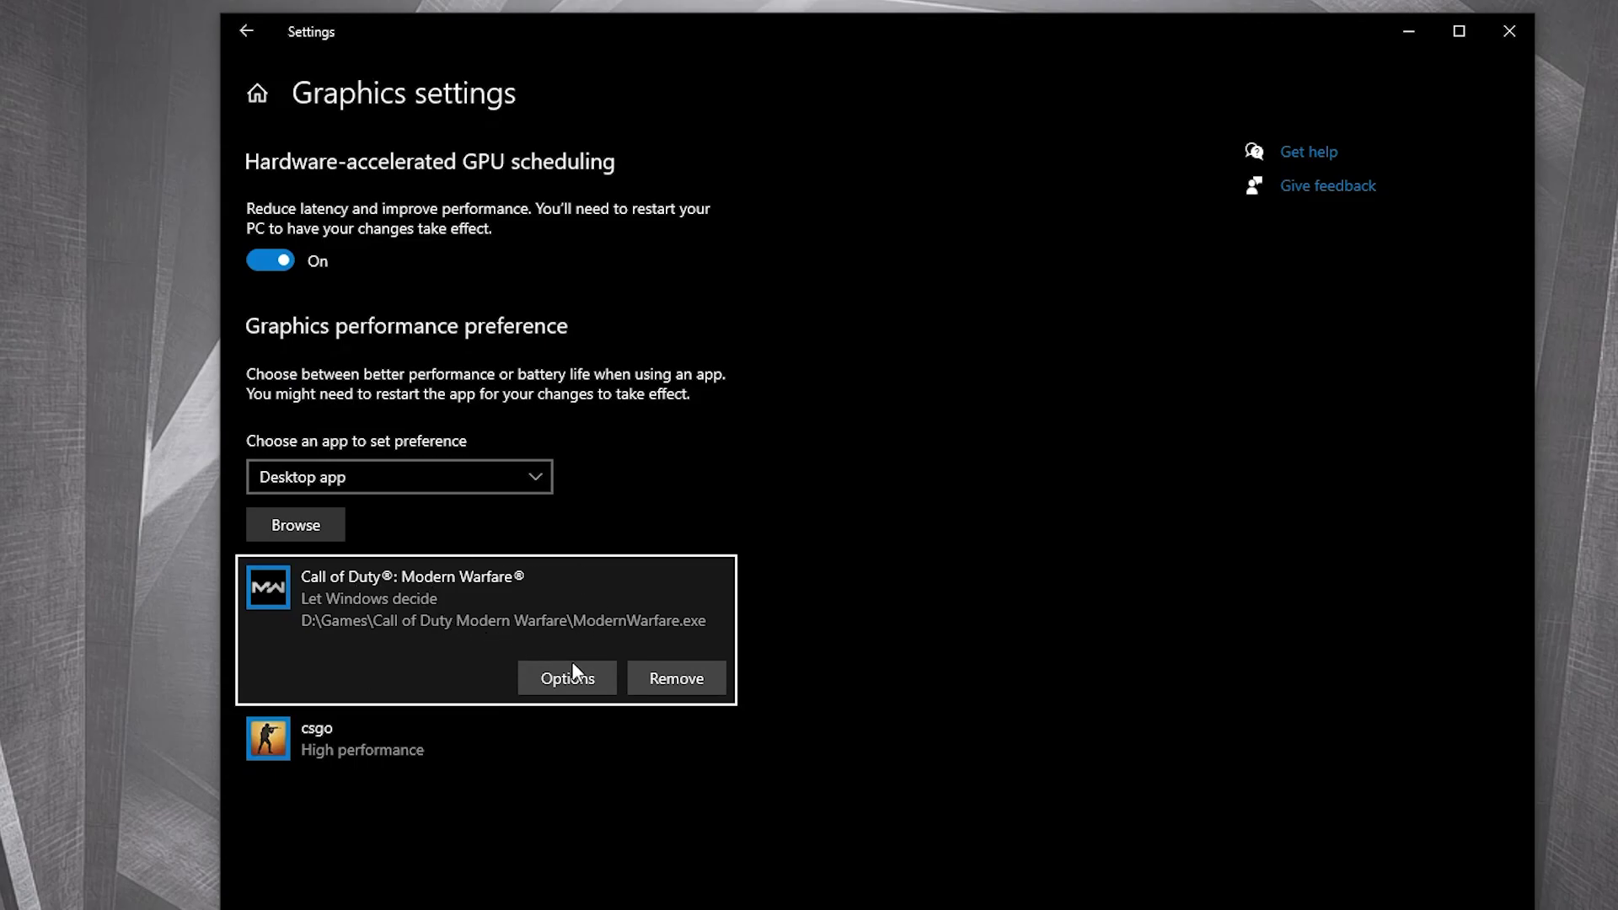
left_click(582, 679)
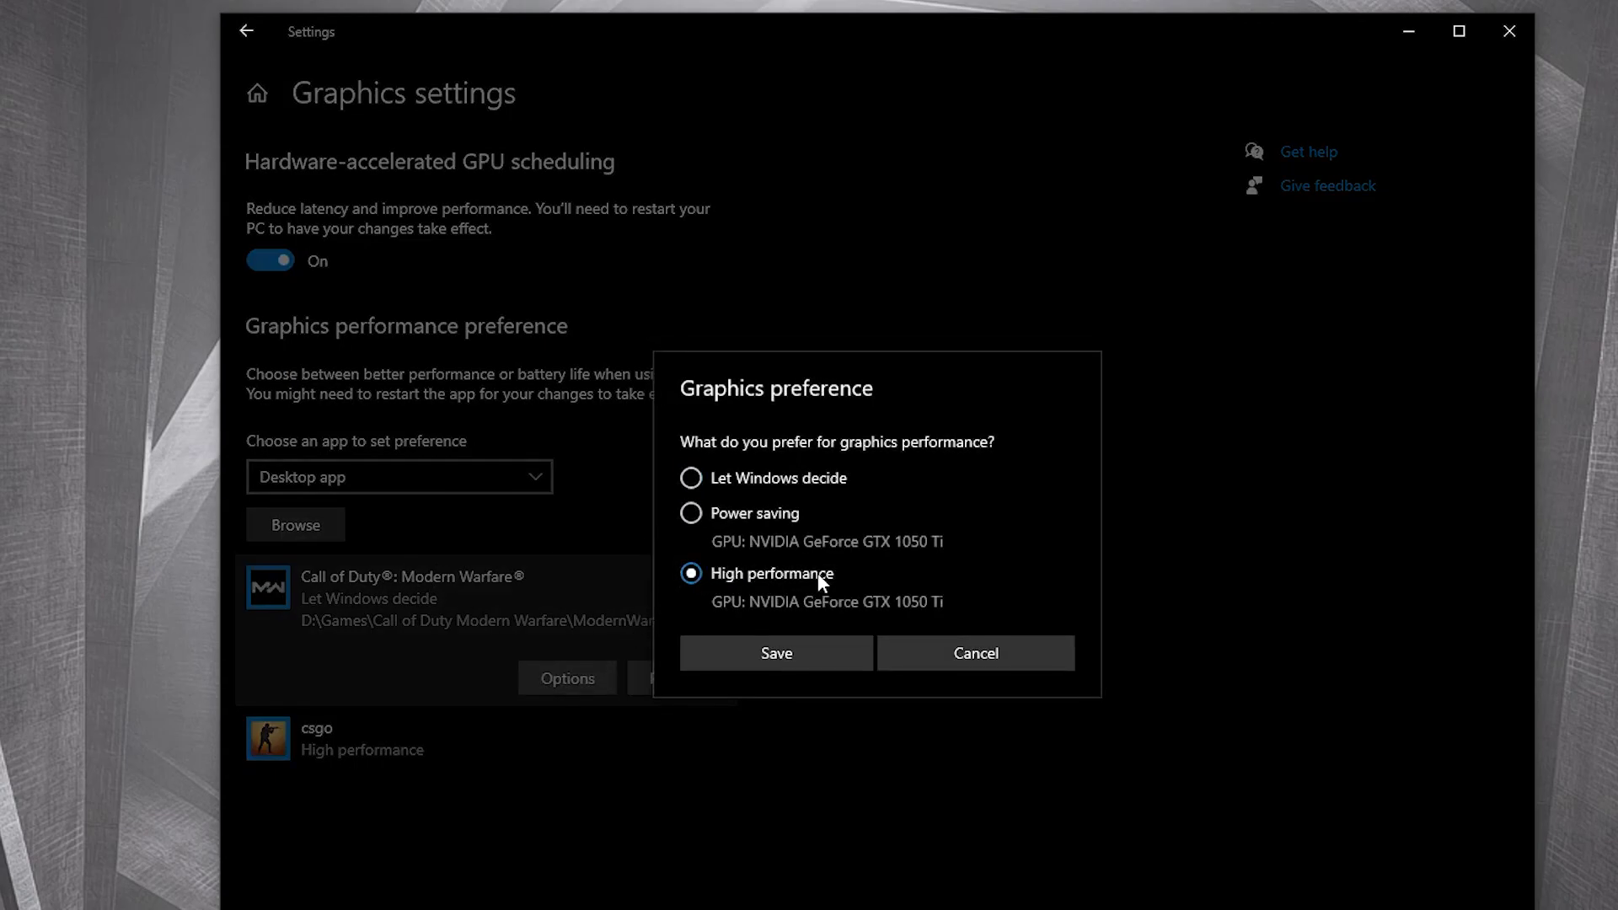
Save High performance for Modern Warfare, verify Xbox Game Bar Off and Game Mode On, then revisit Graphics settings
left_click(788, 655)
left_click(246, 31)
left_click(278, 90)
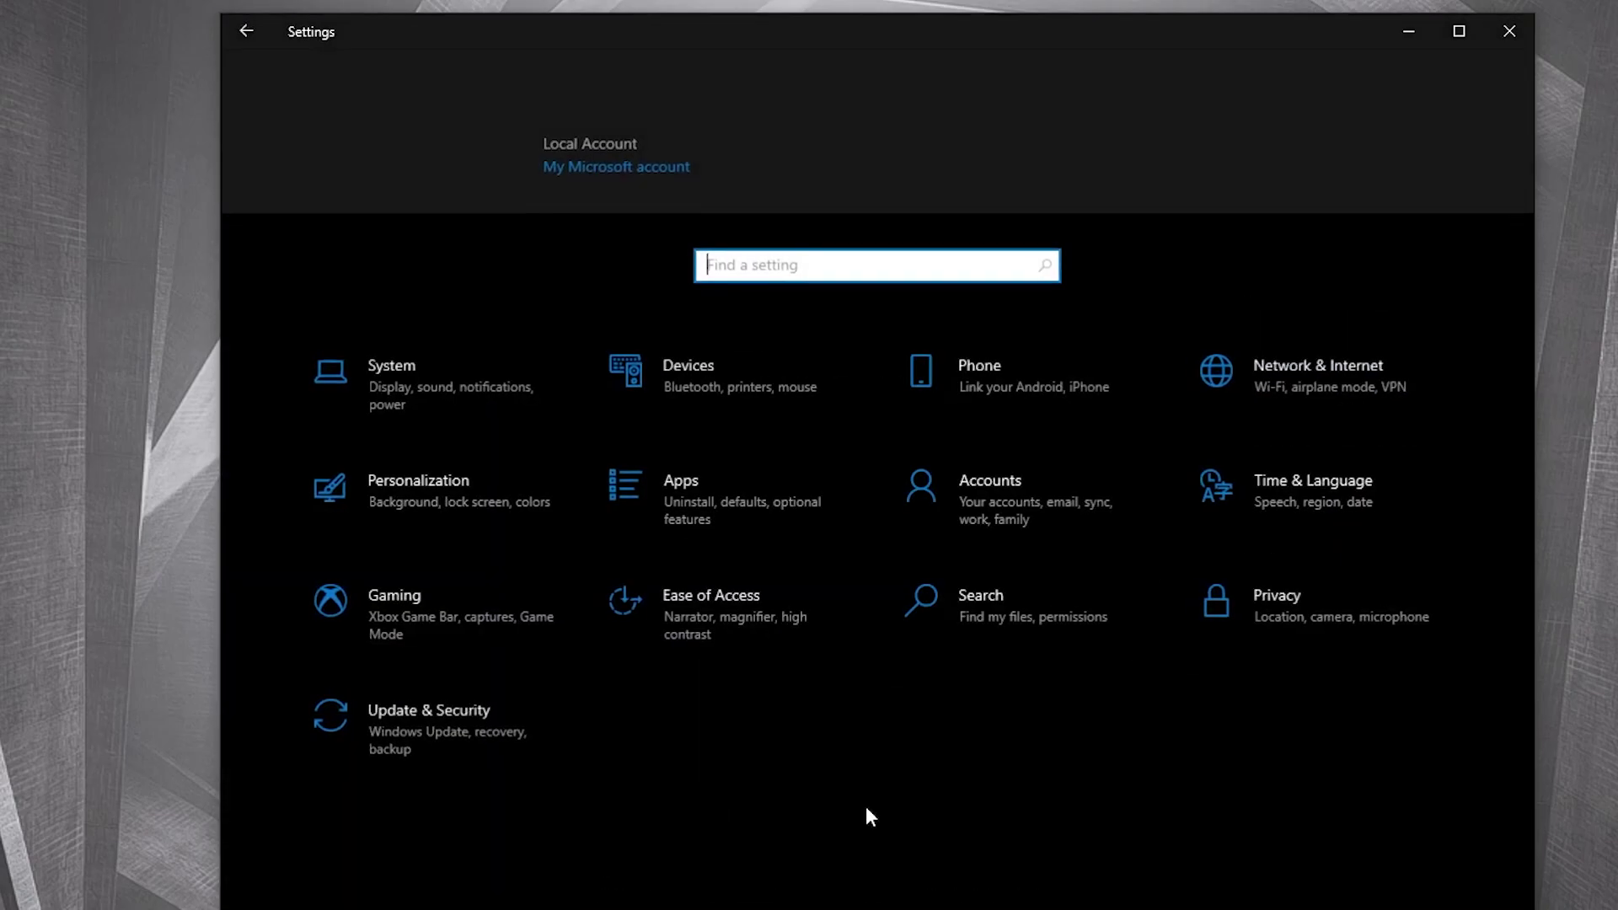
left_click(426, 604)
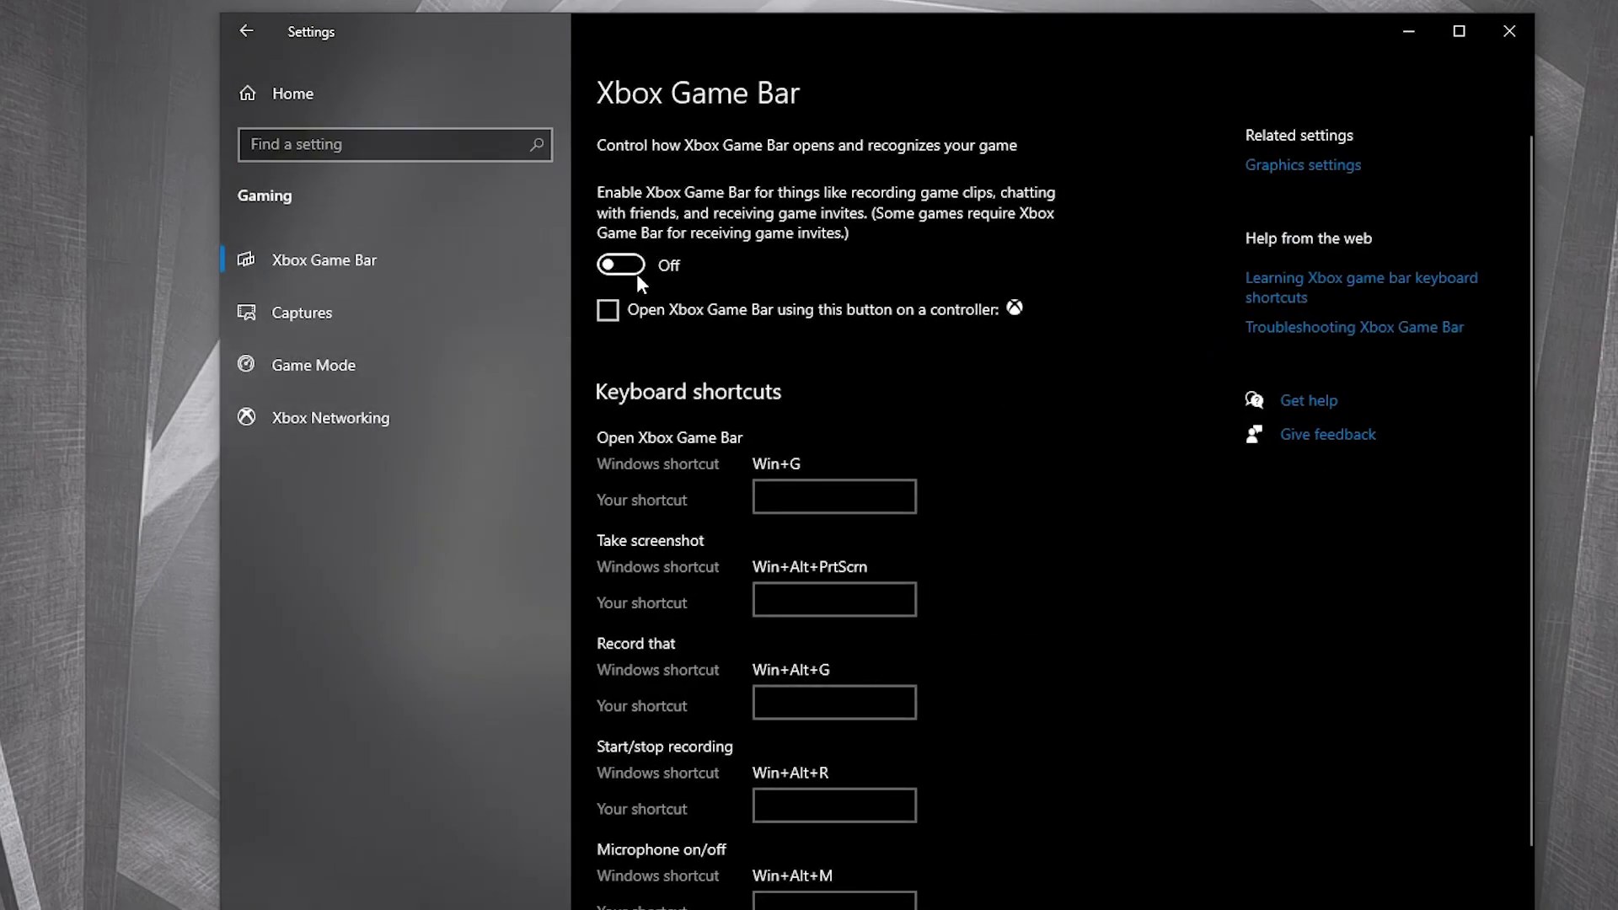
left_click(290, 366)
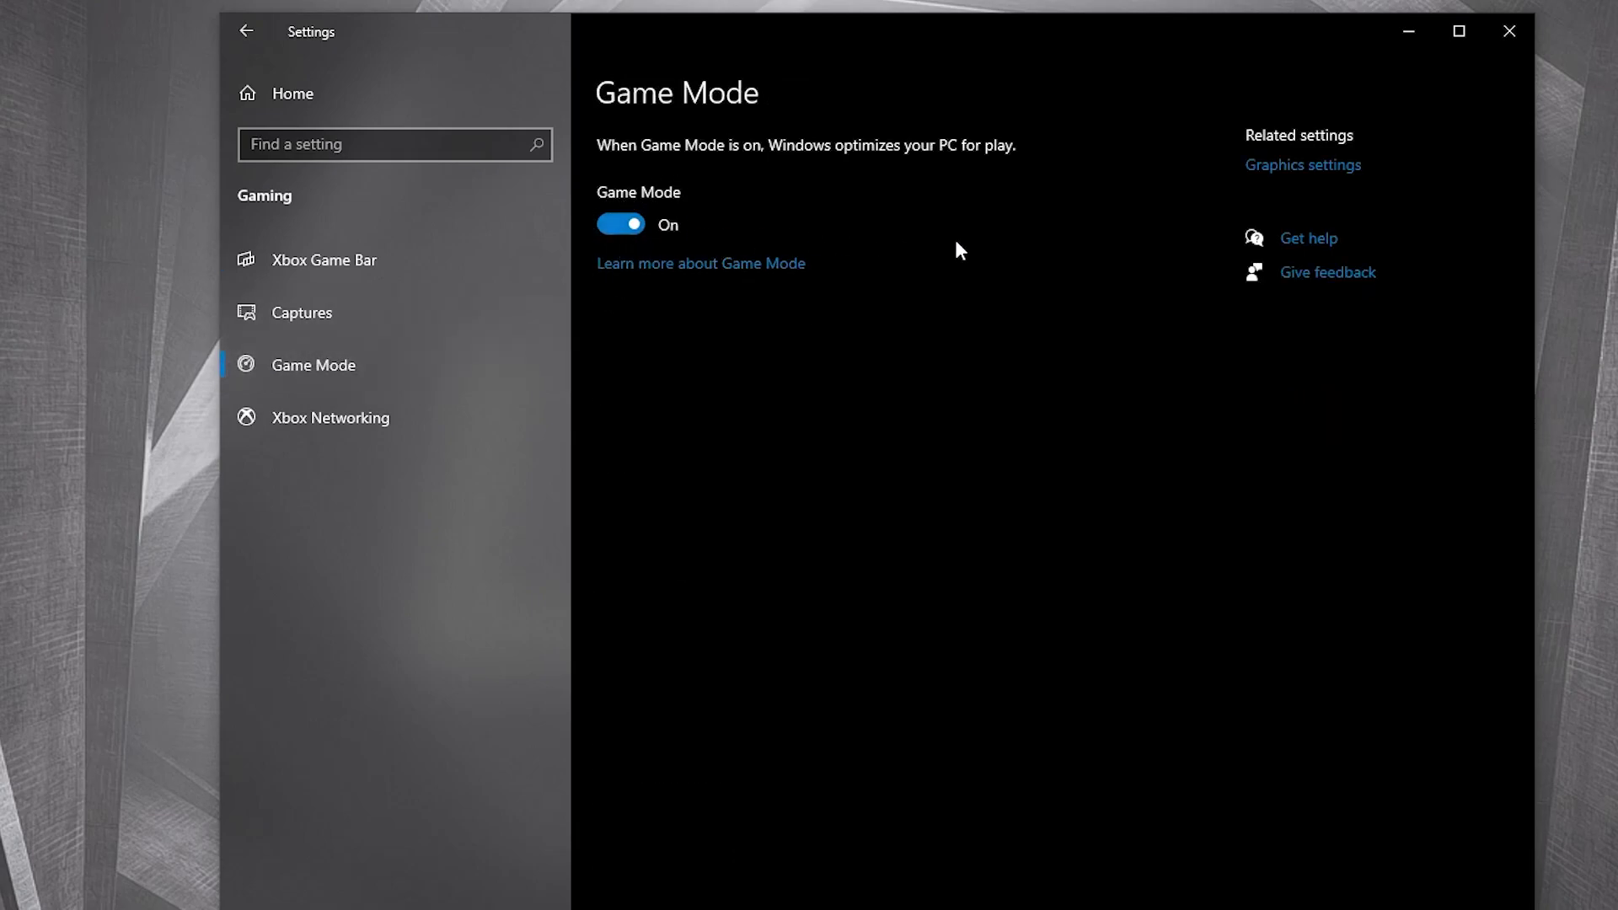
left_click(1302, 171)
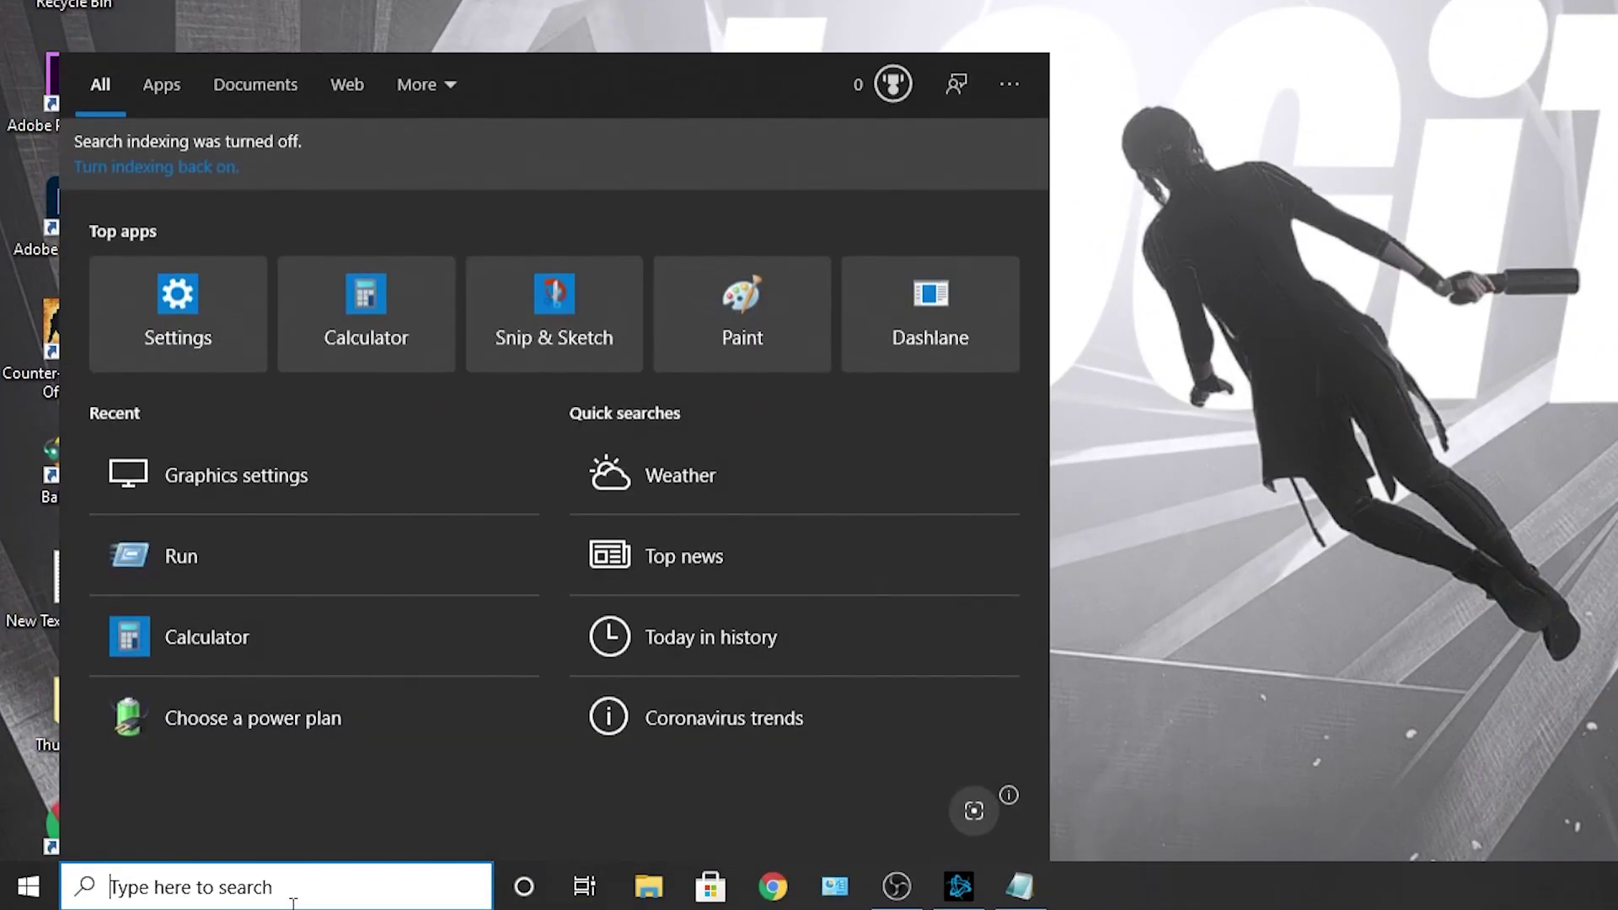
Launch Command Prompt as administrator
type("cmd")
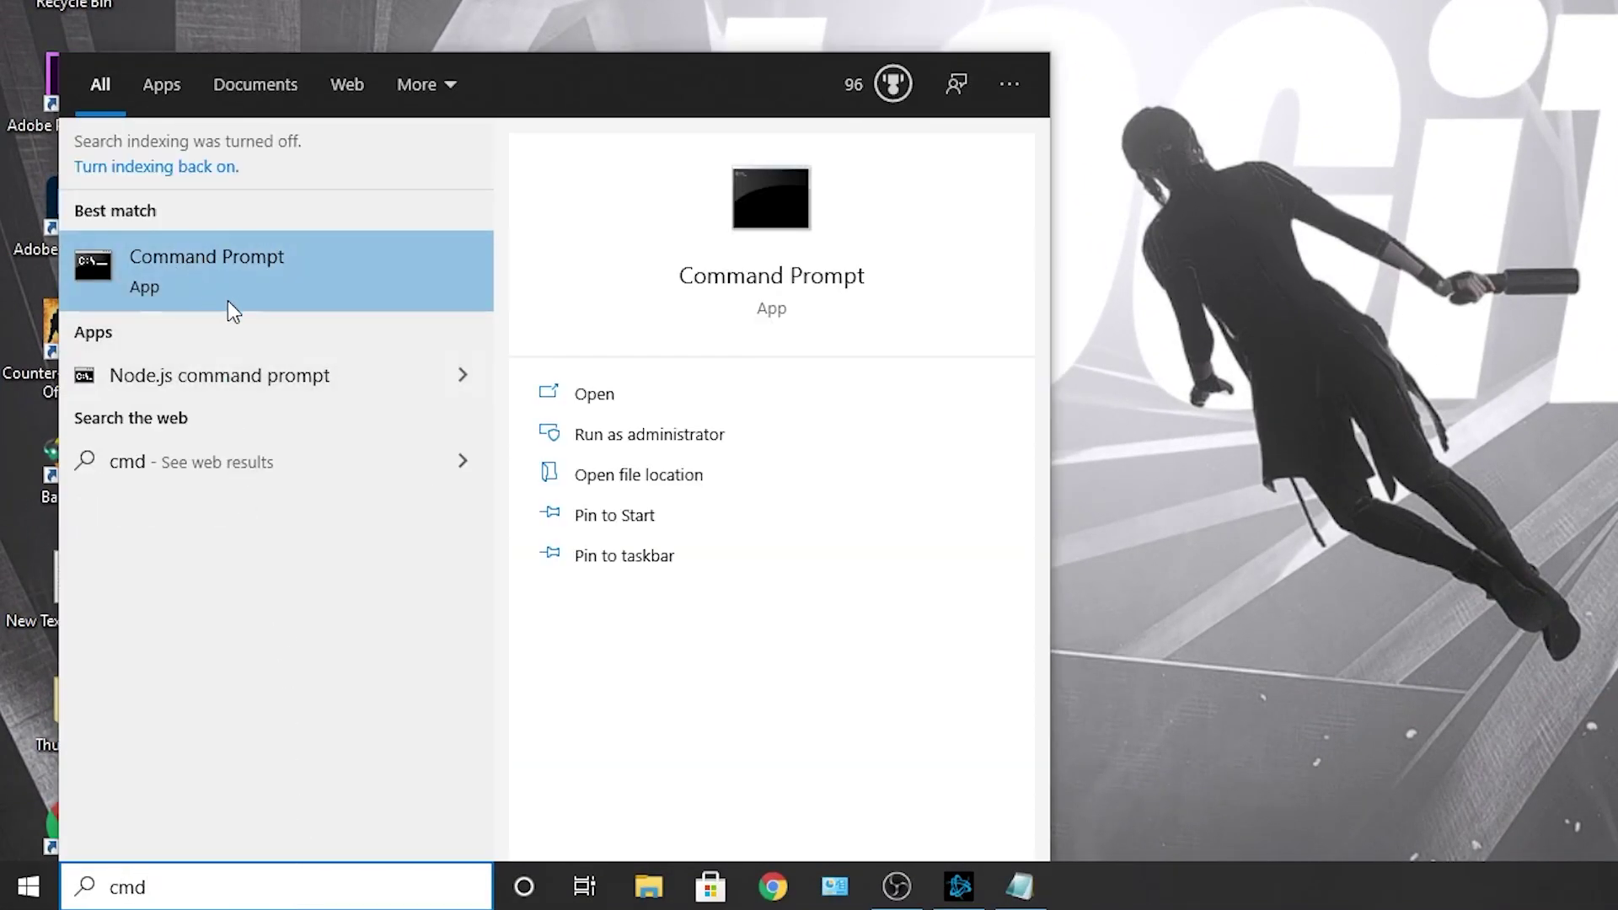
right_click(269, 271)
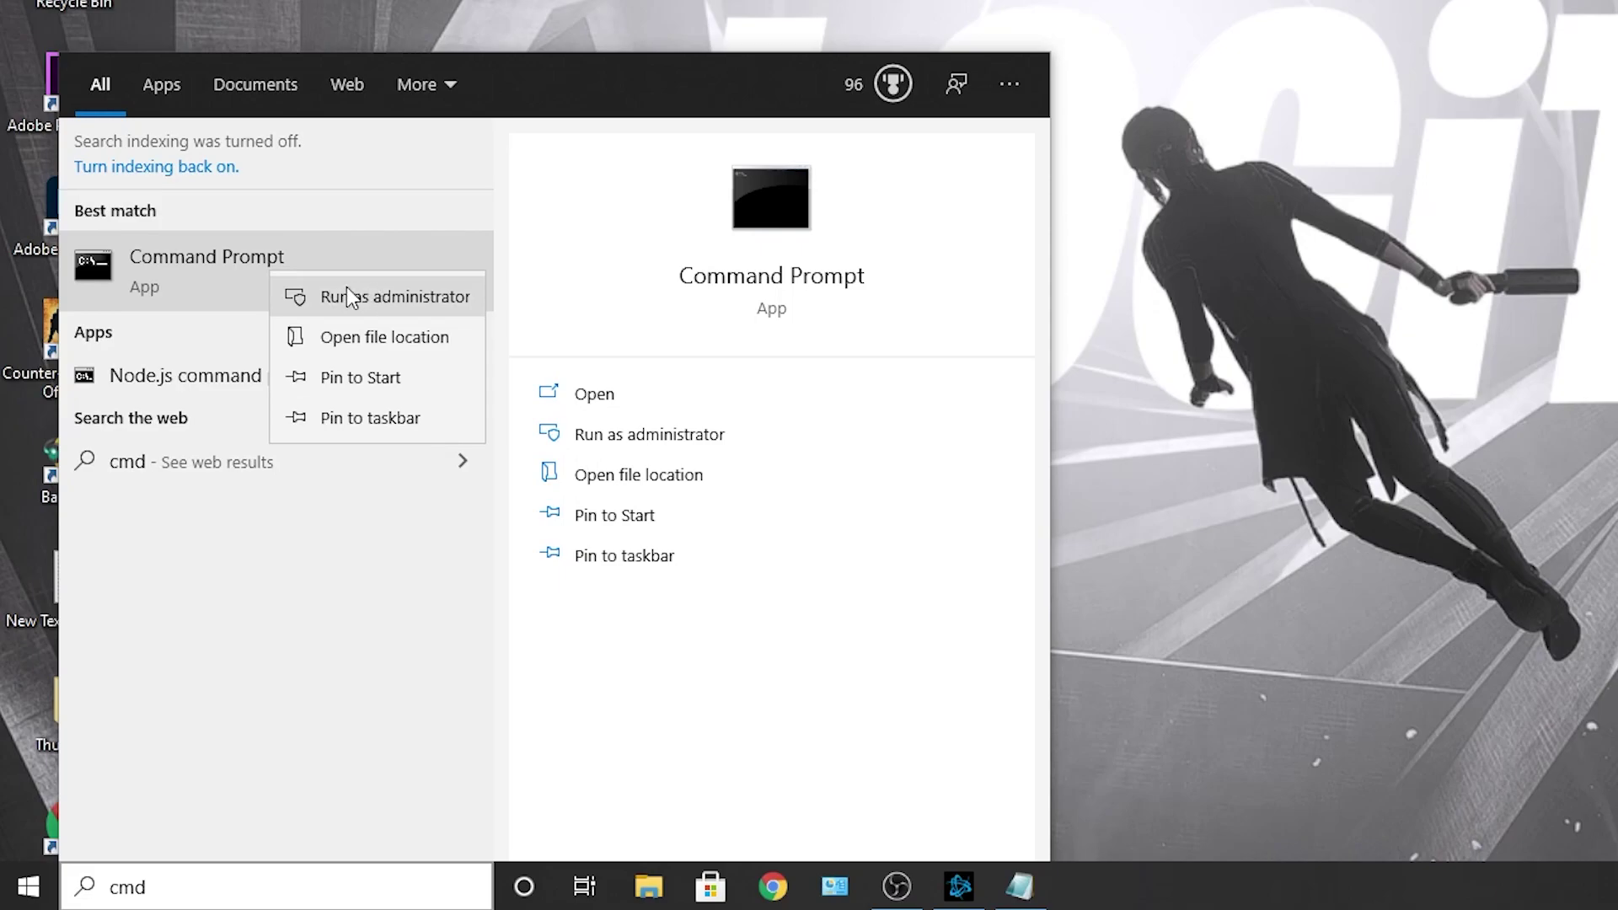
key("Escape")
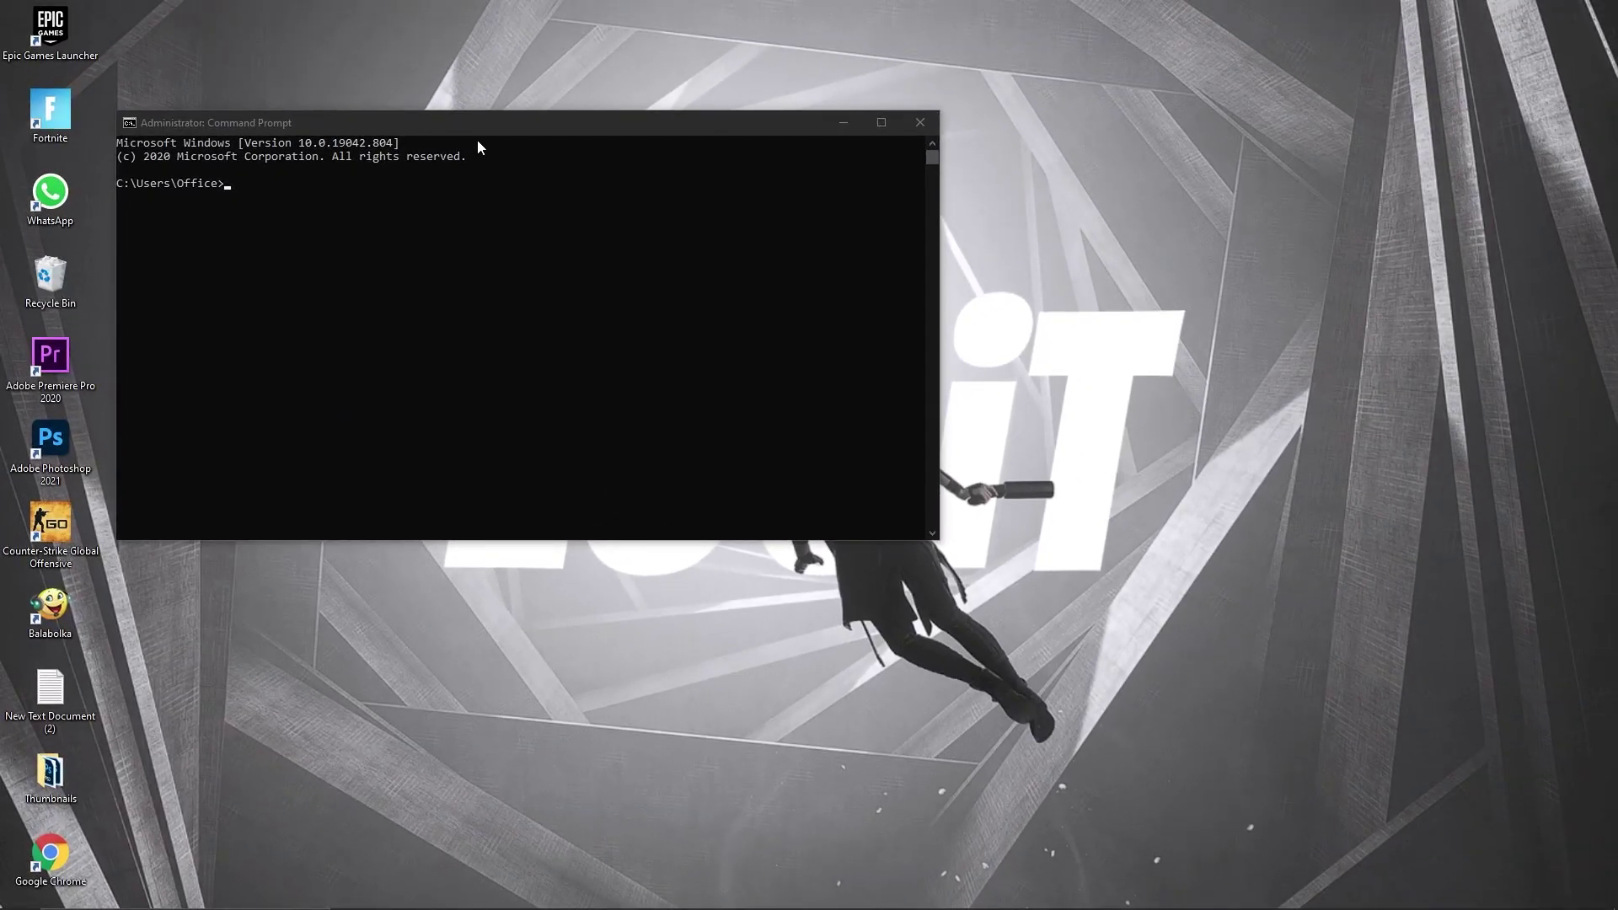
left_click_drag(477, 139, 376, 243)
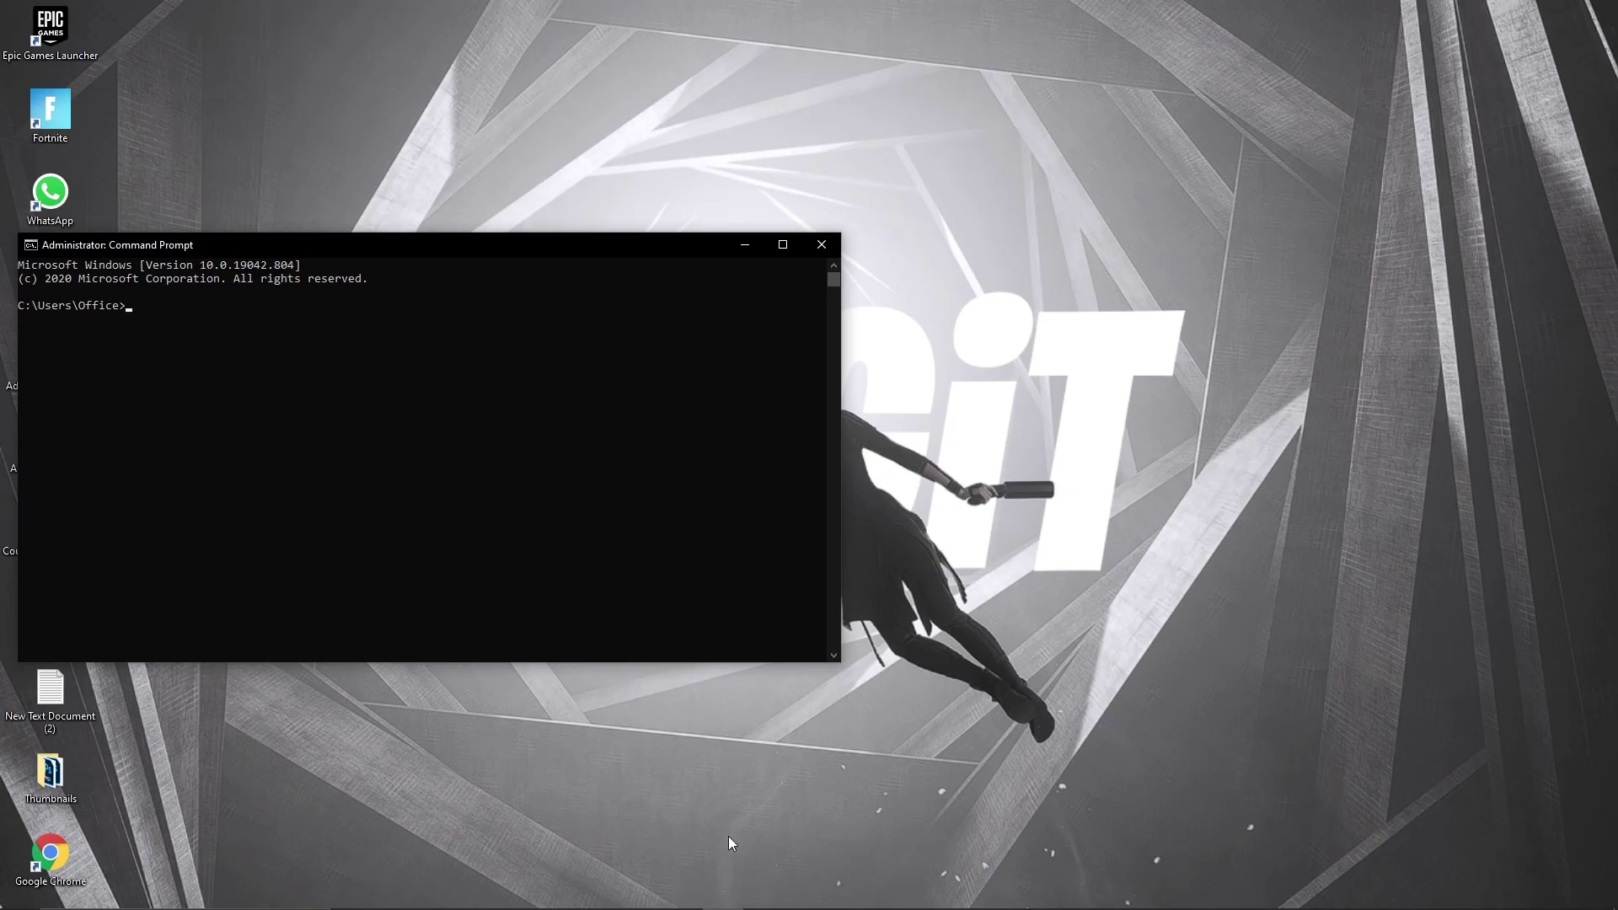
Run the powercfg -duplicatescheme command copied from Notepad, creating an Ultimate Performance plan
left_click(681, 891)
left_click_drag(1225, 401, 817, 402)
right_click(822, 403)
left_click(863, 449)
left_click(1520, 13)
key("ctrl+v")
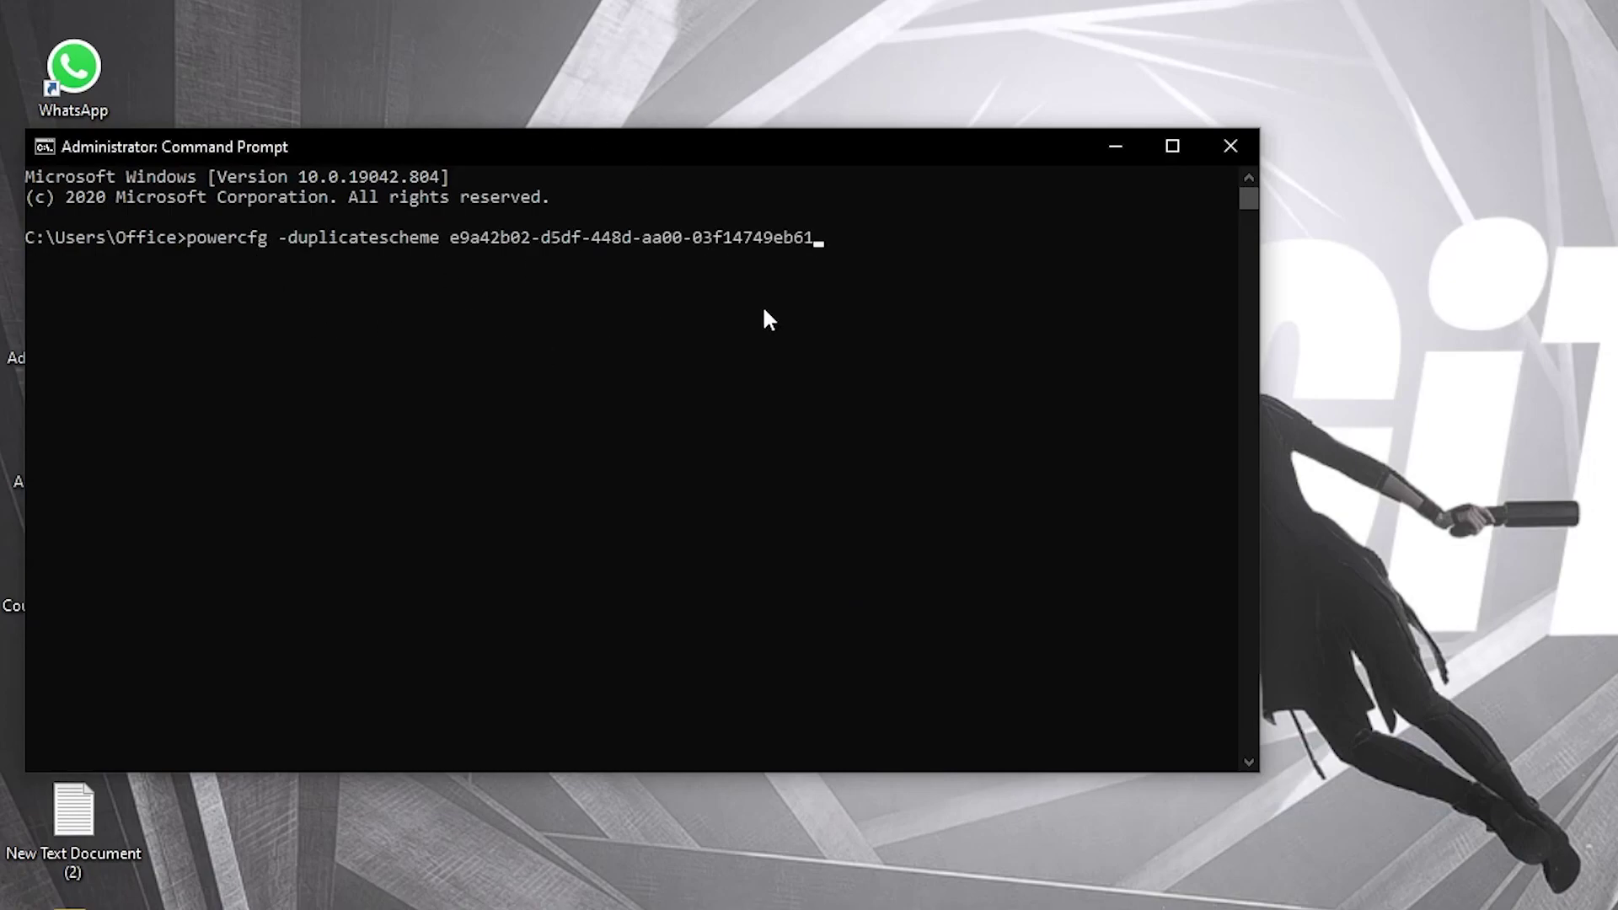
key("Return")
left_click_drag(603, 257, 647, 257)
left_click_drag(796, 257, 816, 251)
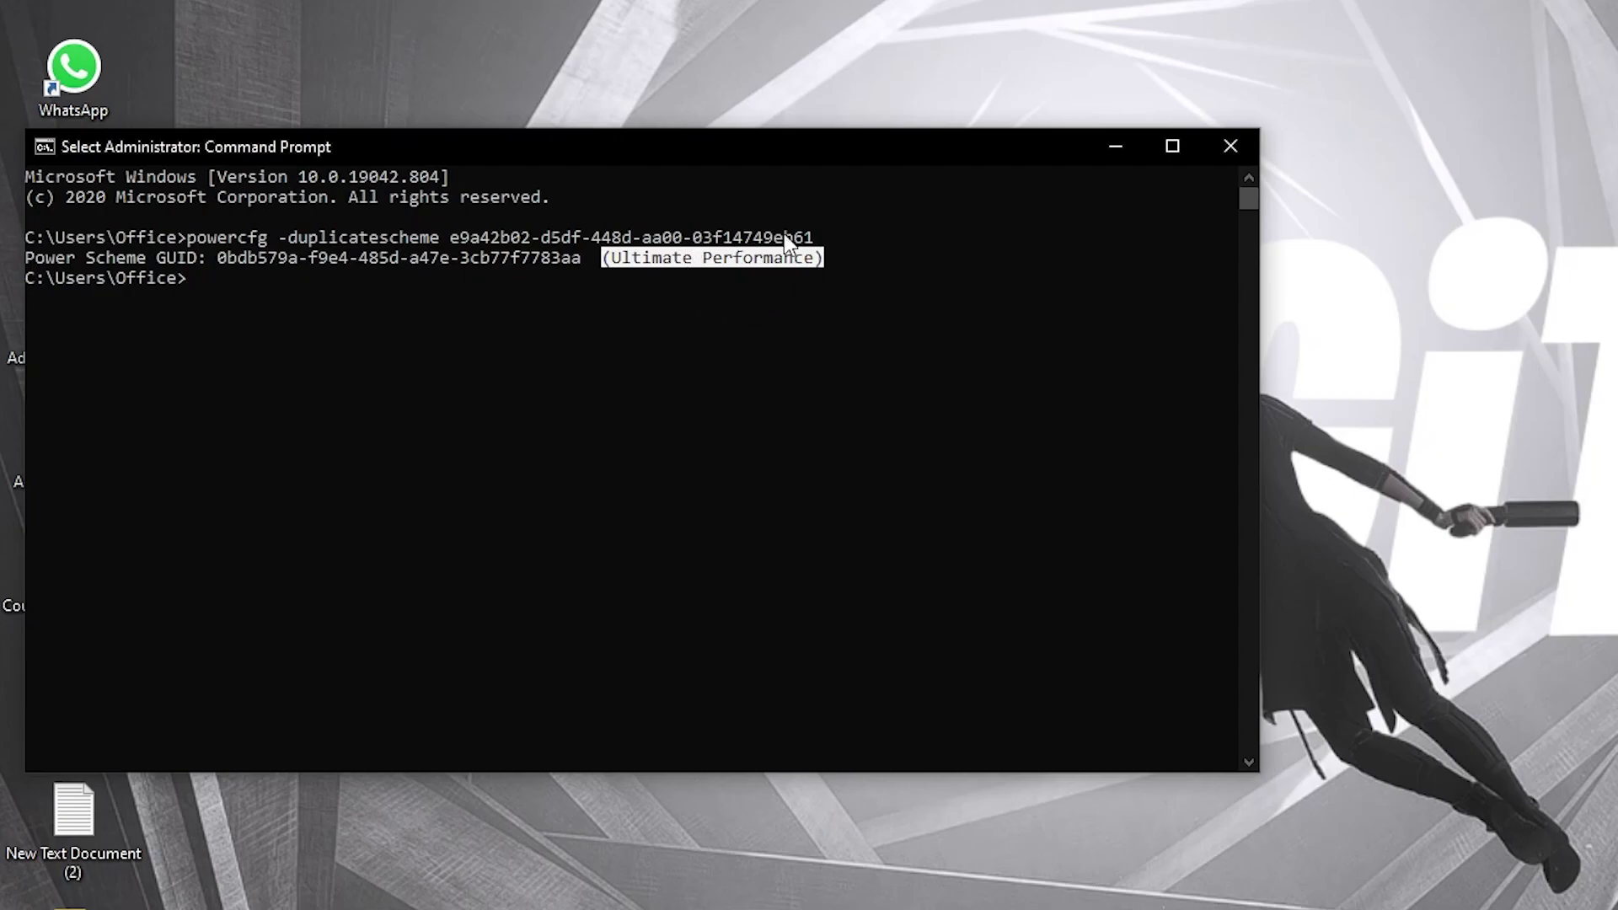
Close the console and confirm Ultimate Performance is selected under Choose a power plan
left_click(1230, 146)
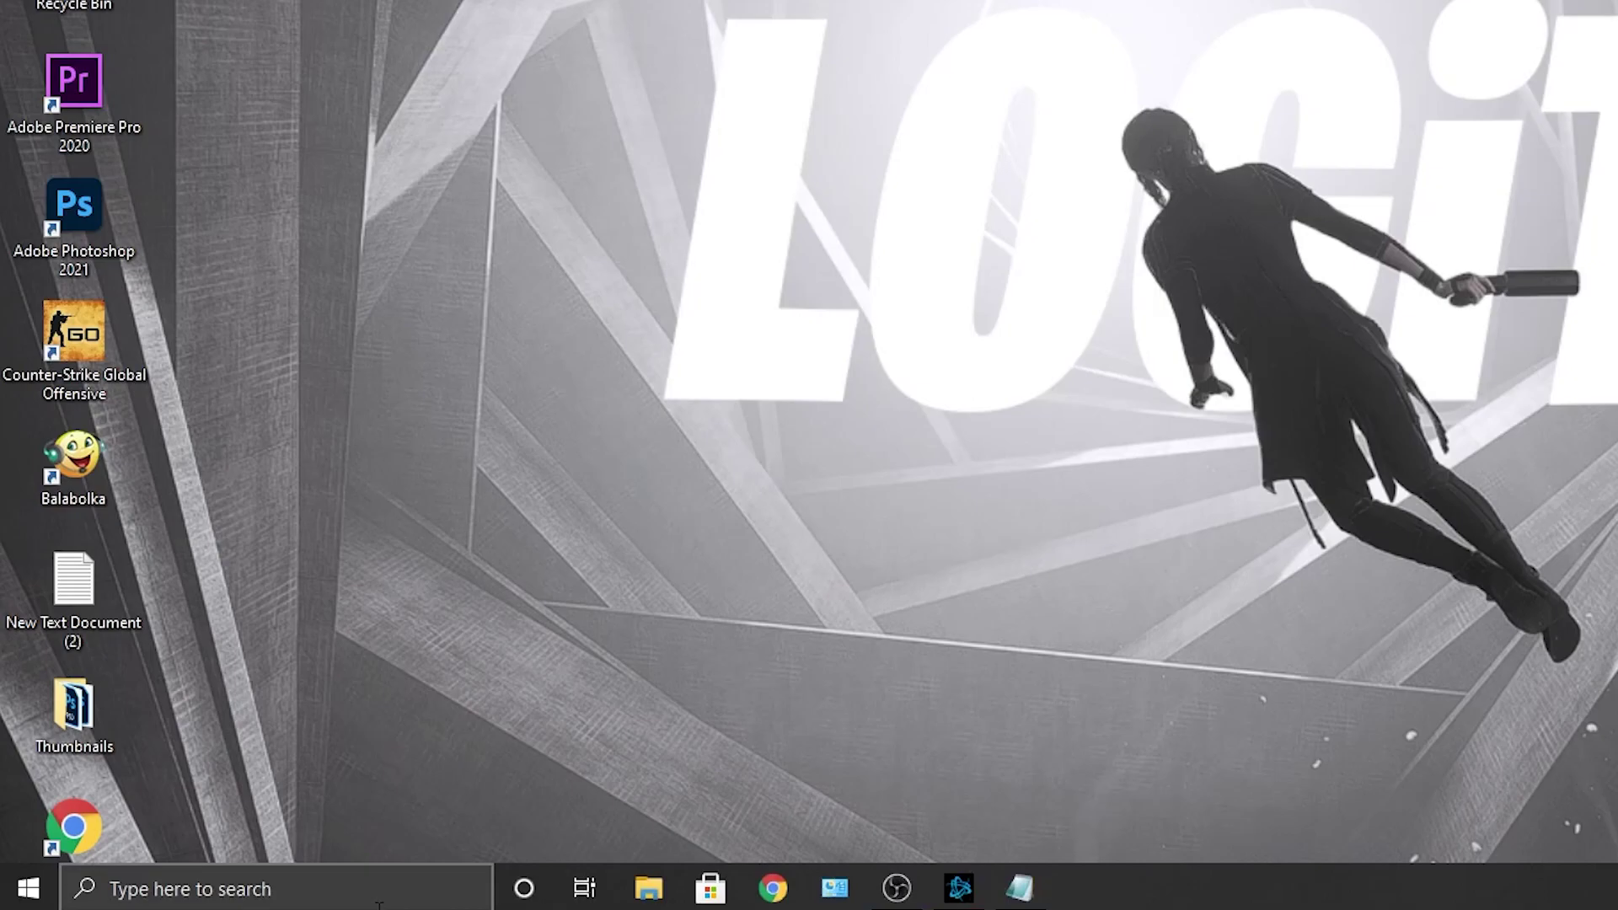
left_click(358, 893)
type("choos")
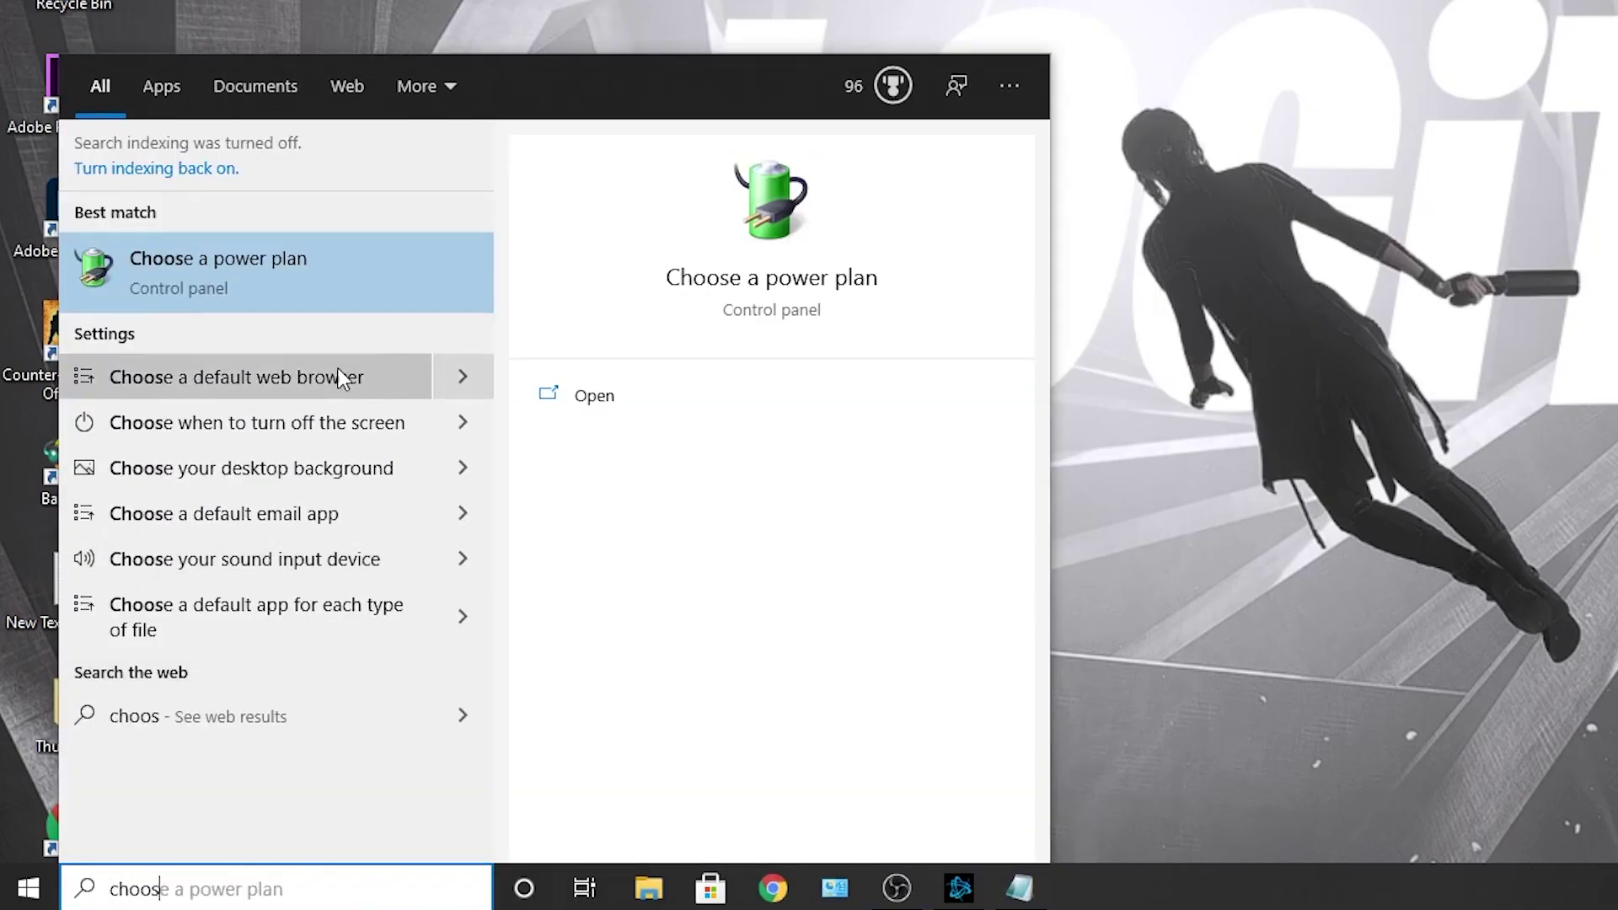
left_click(247, 273)
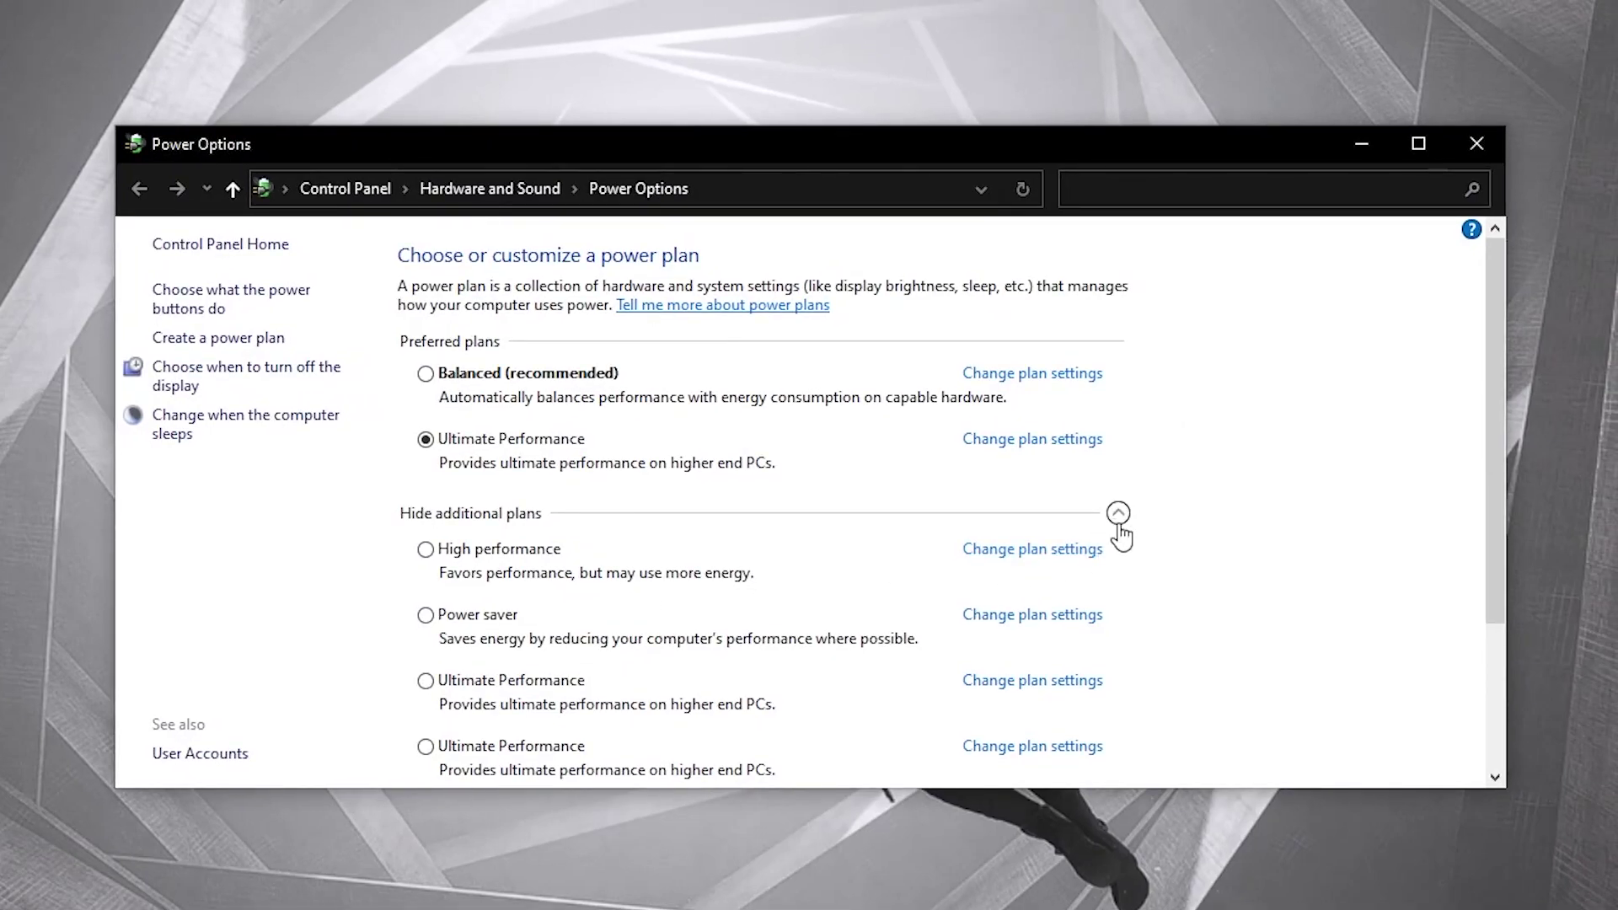
left_click(1118, 513)
left_click(1118, 513)
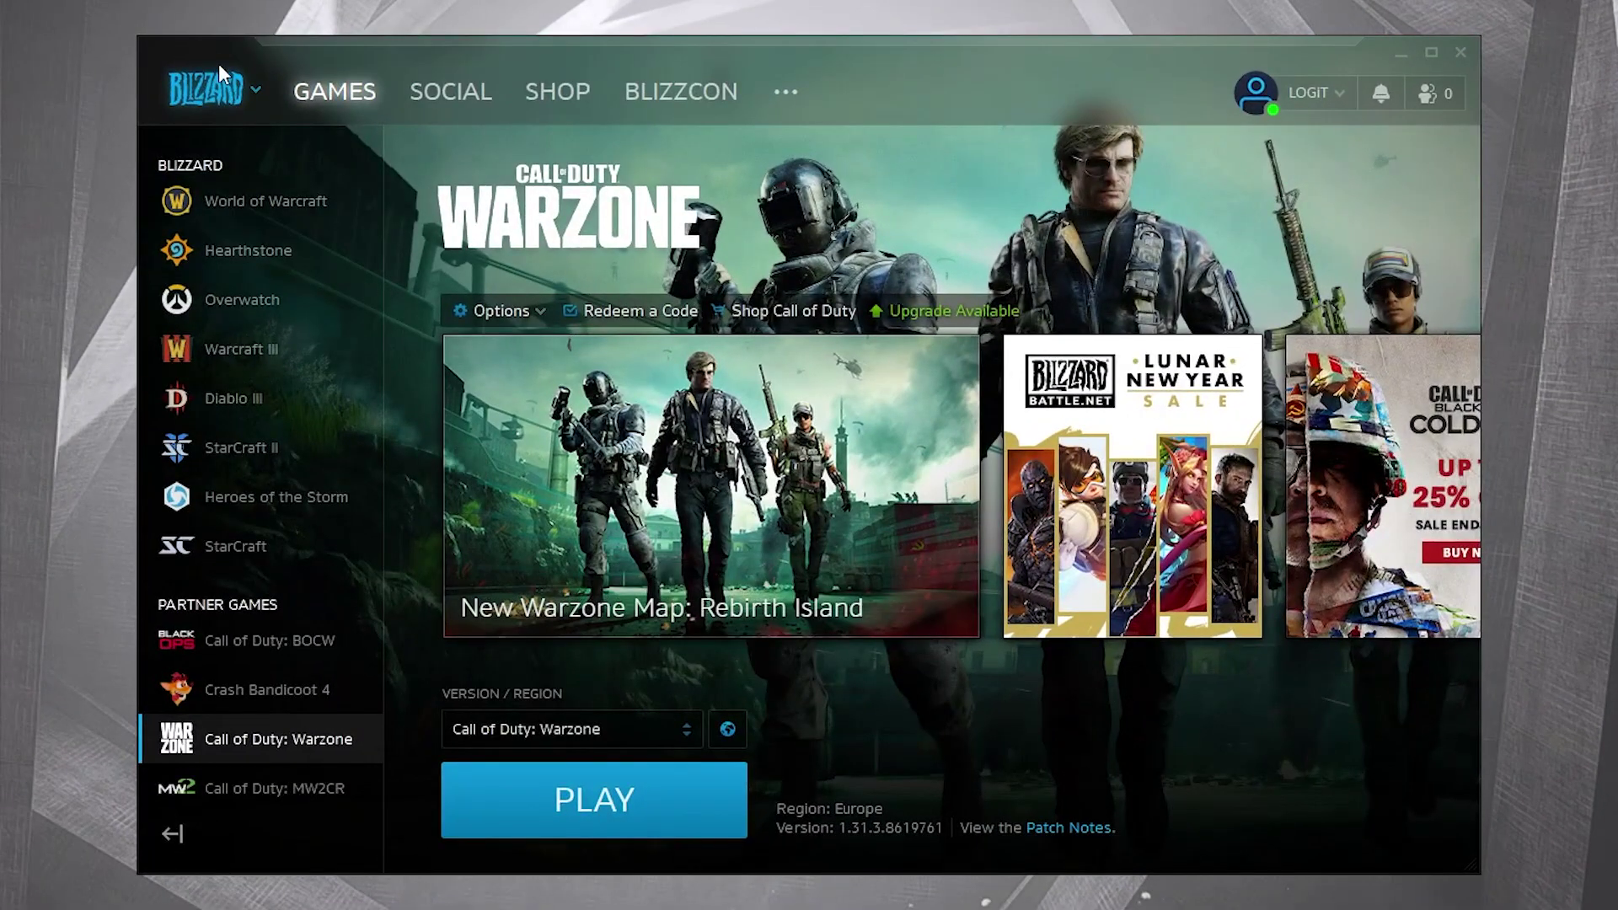
Add the -D3D11 command line argument to Warzone's Battle.net game settings and save
left_click(222, 80)
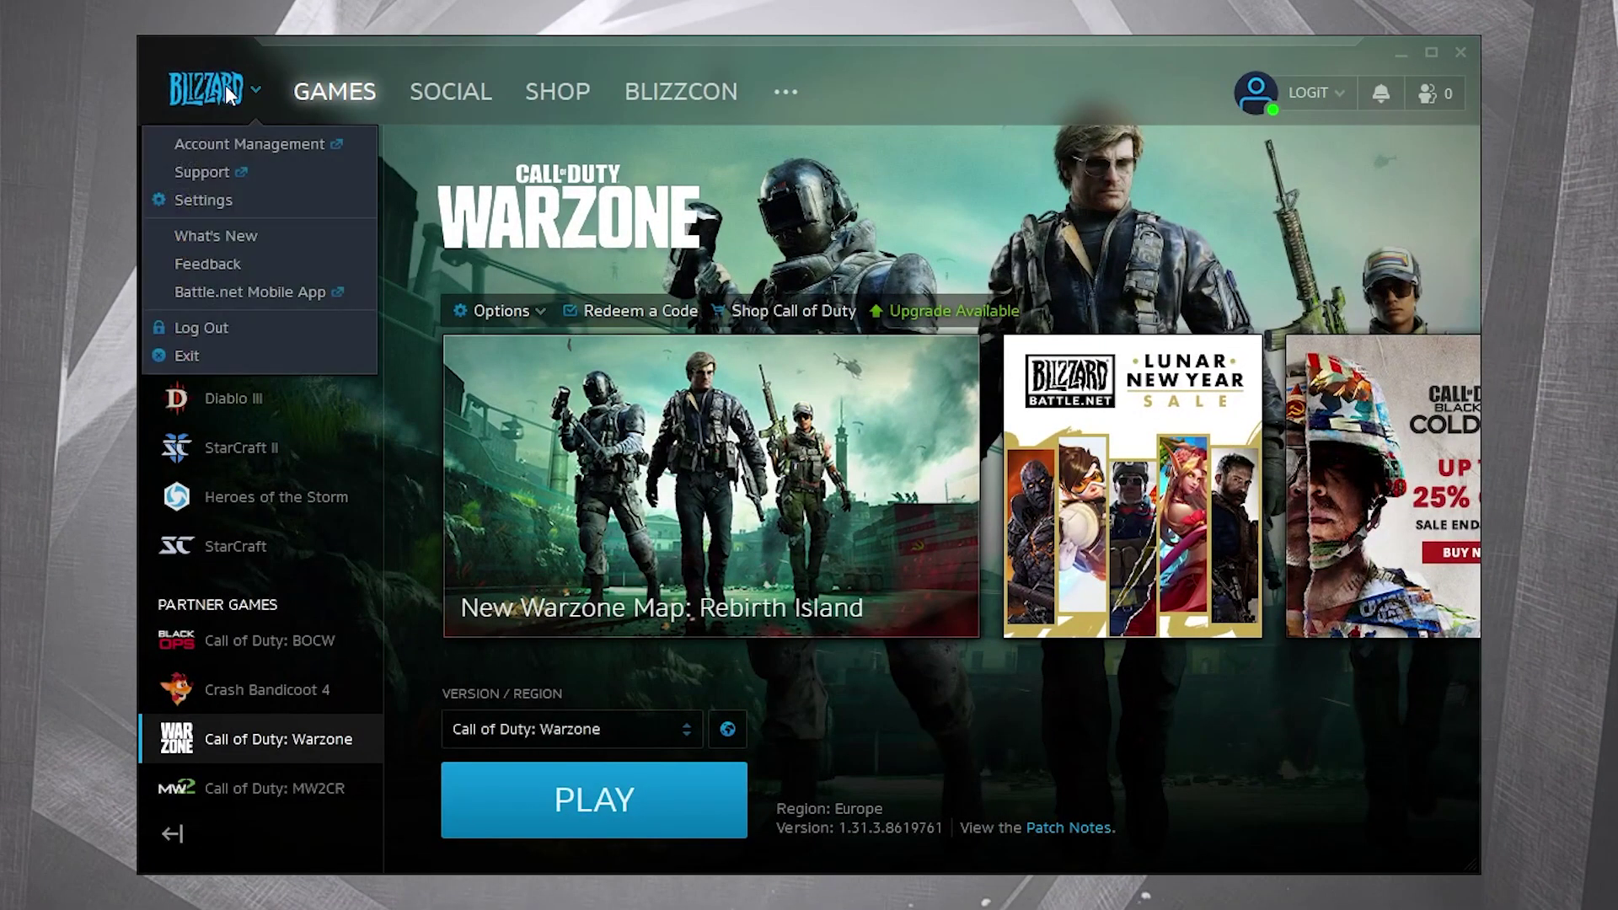
left_click(206, 202)
left_click(337, 263)
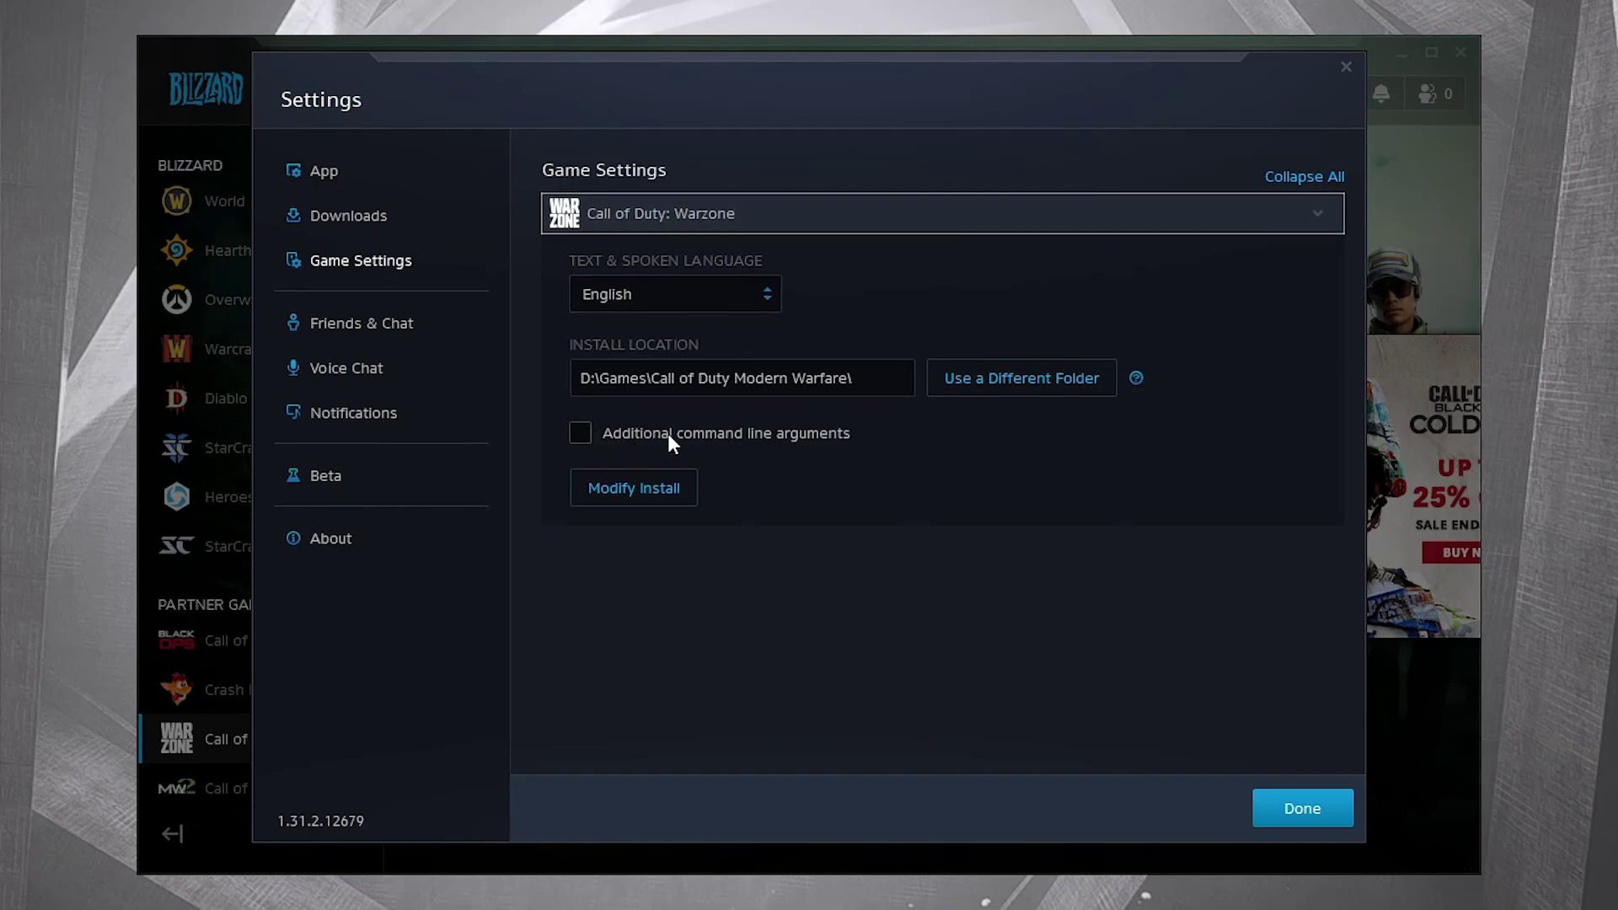
left_click(580, 432)
left_click(777, 476)
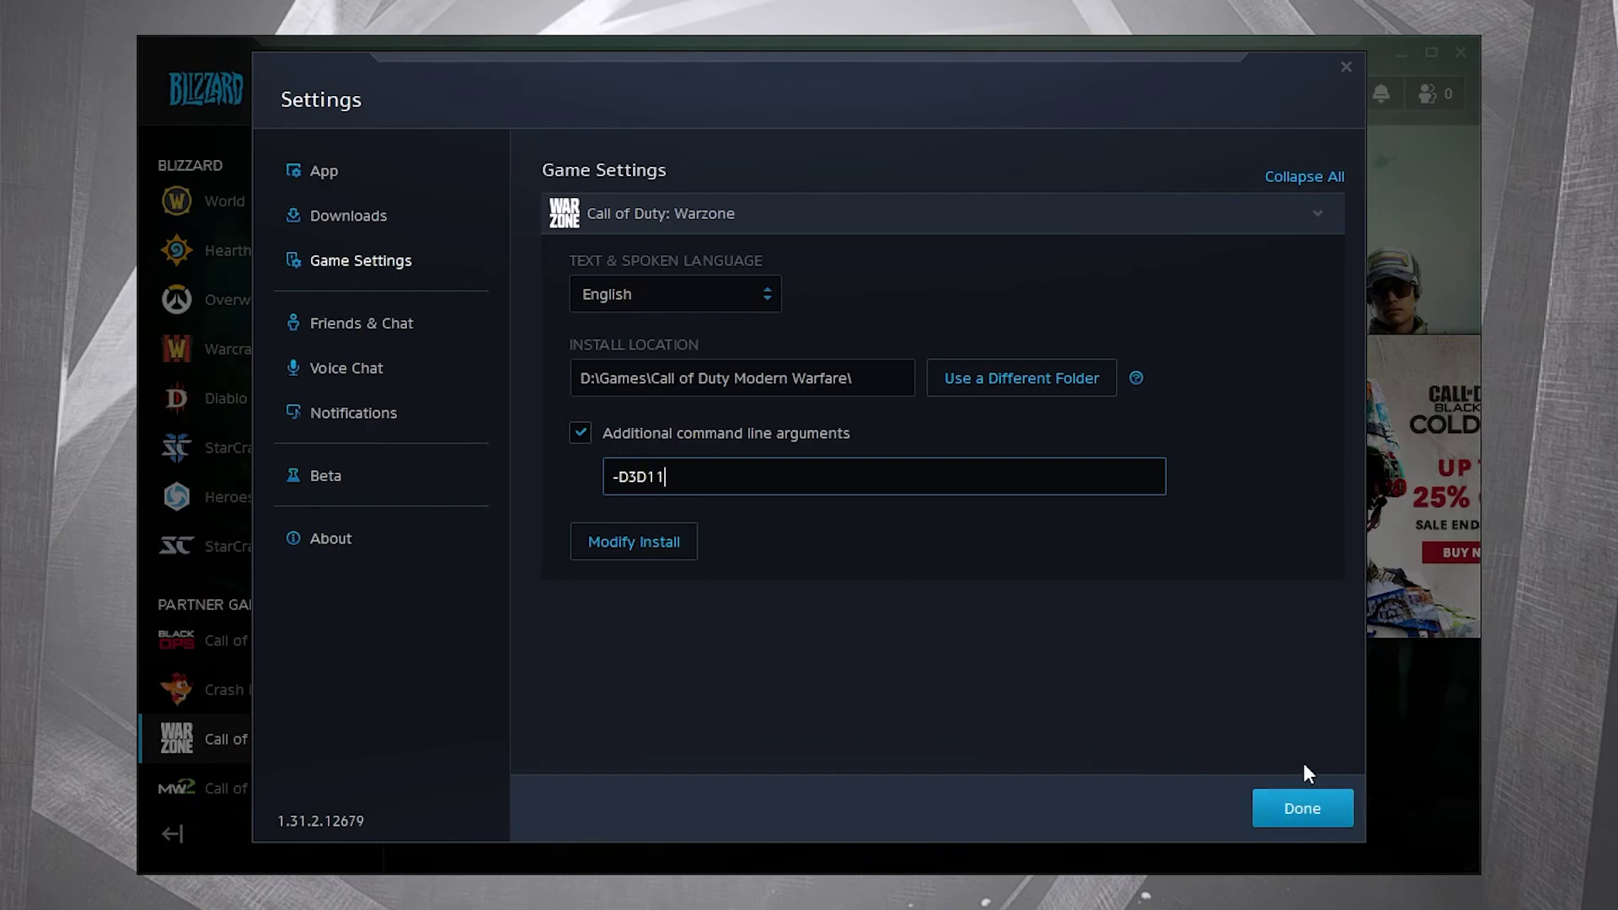
left_click(1303, 808)
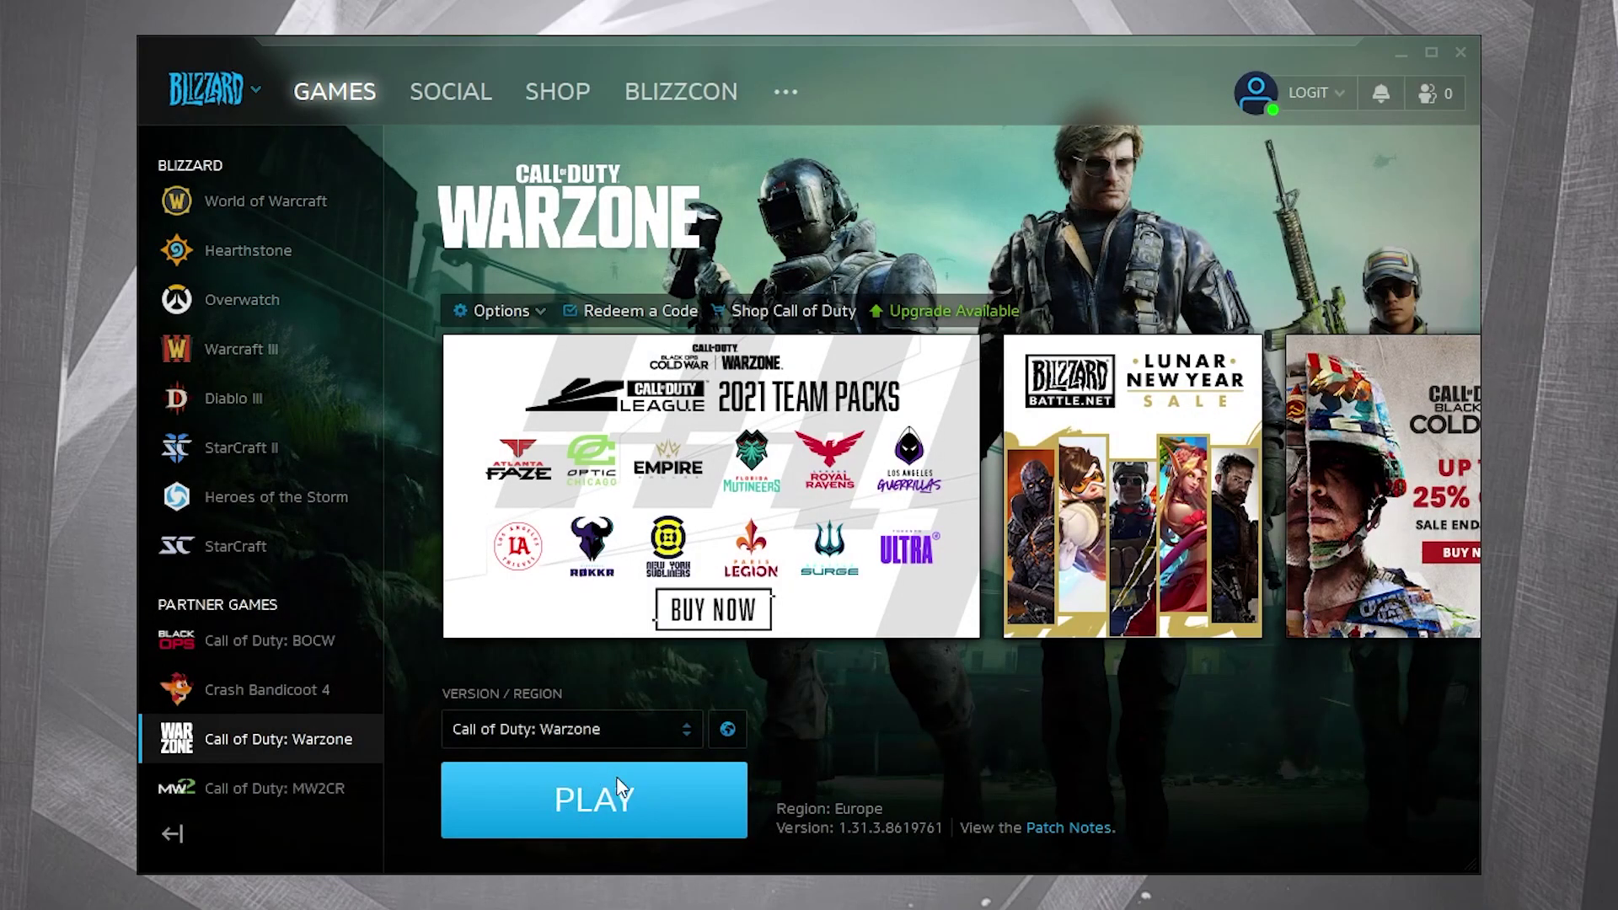
Launch Warzone and open the General tab of its options
left_click(609, 806)
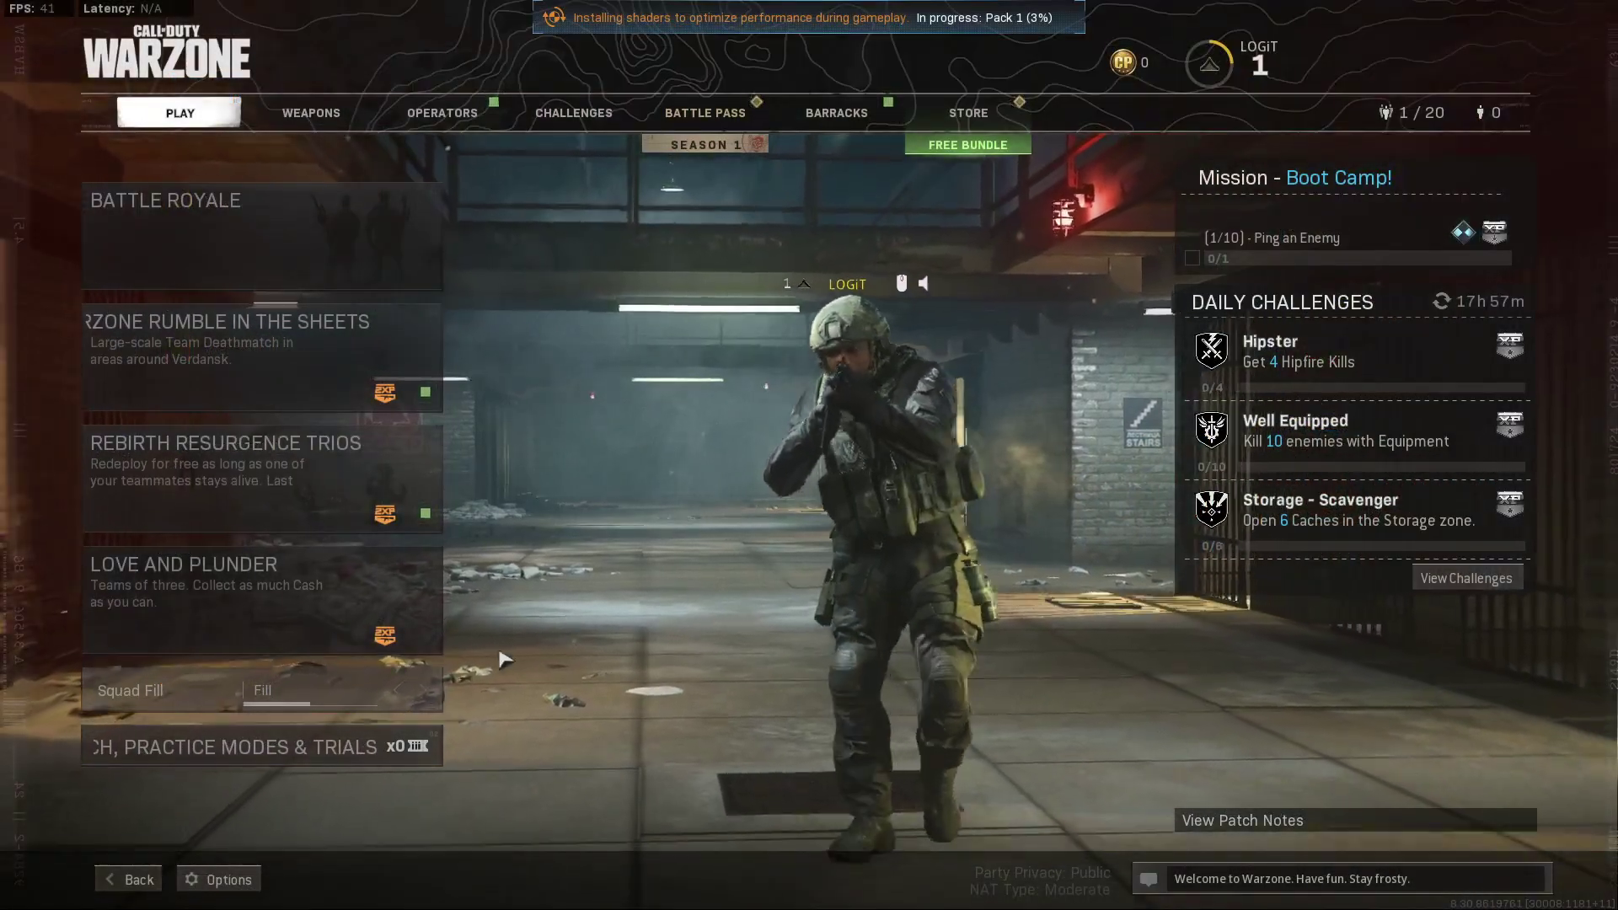
left_click(222, 879)
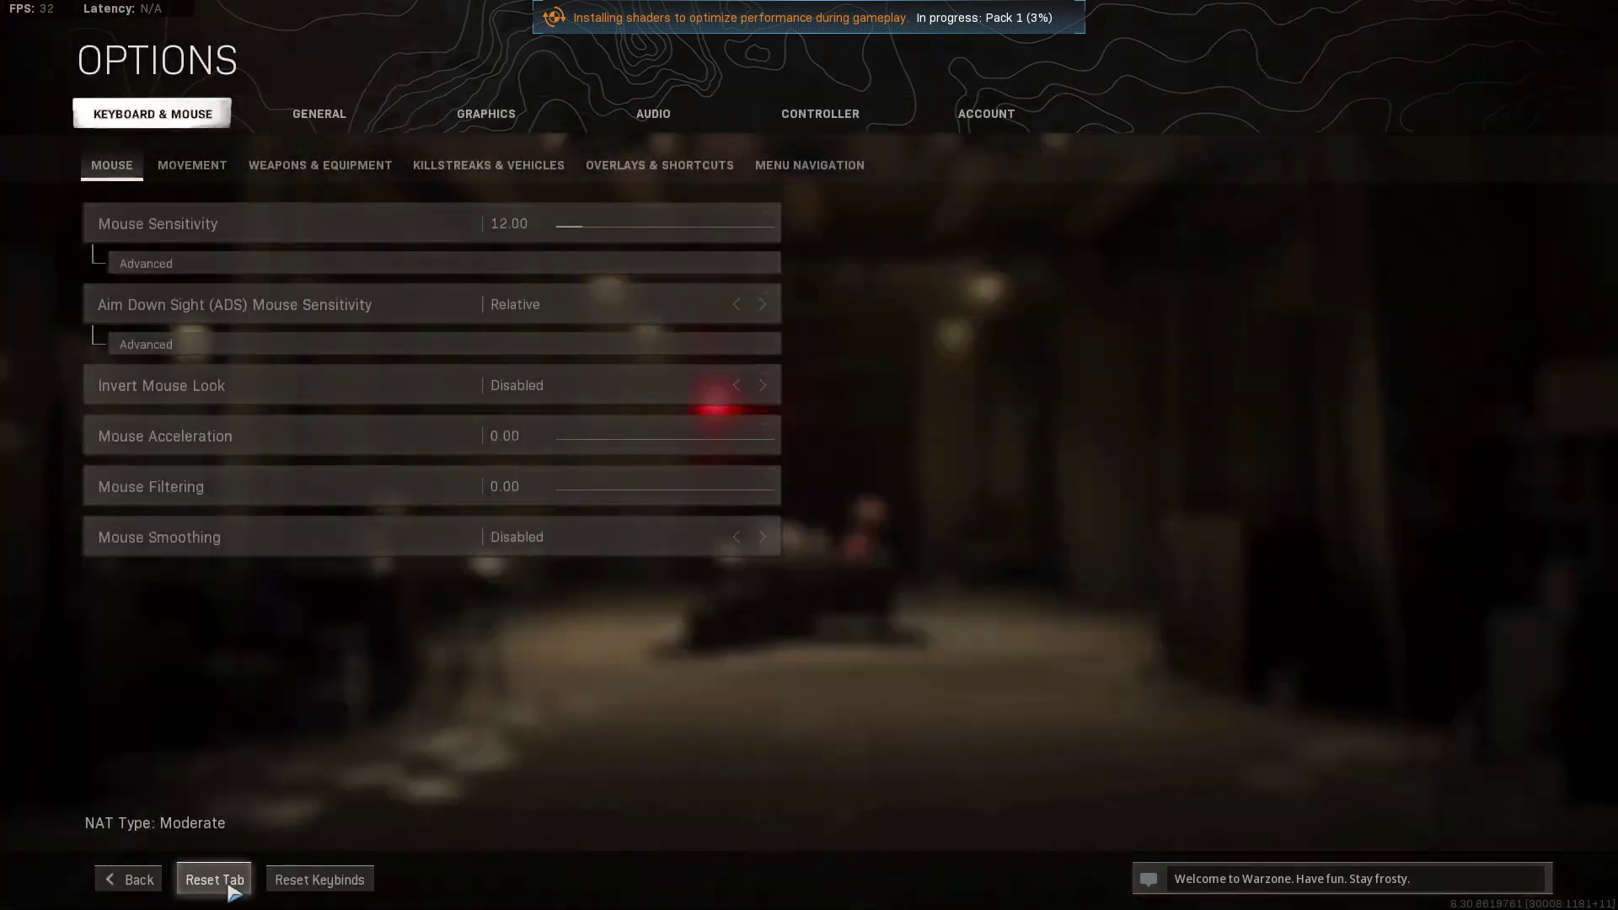
left_click(319, 116)
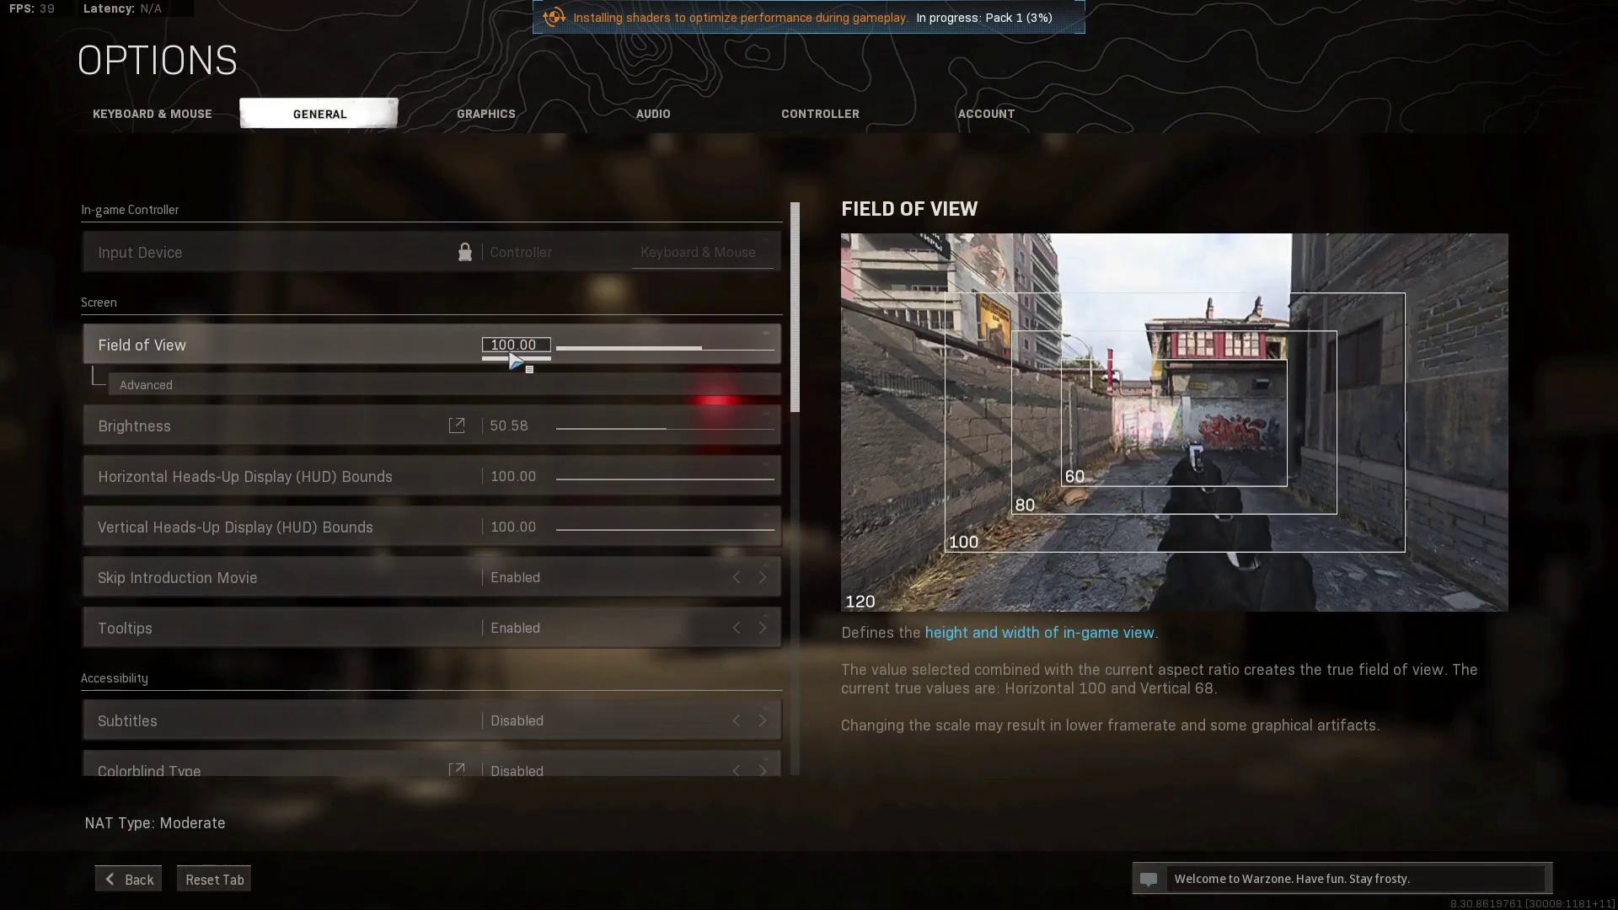
Review the General screen, HUD and telemetry settings, leaving intro movie skipping on
mouse_move(530, 357)
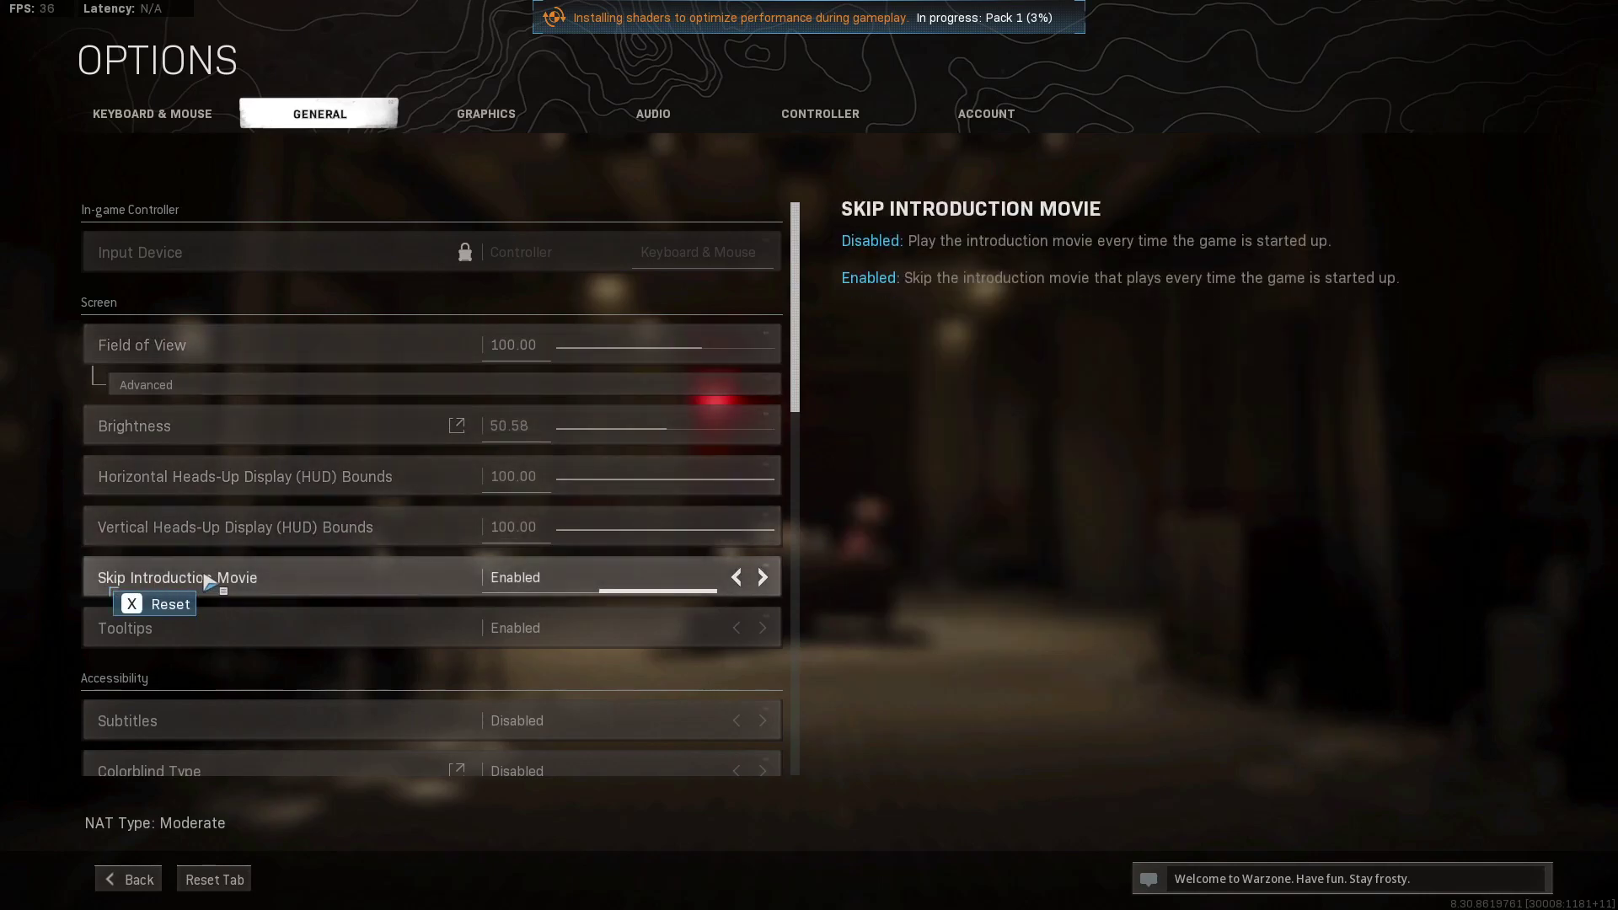
left_click(737, 578)
left_click(555, 577)
scroll(571, 559, "down", 6)
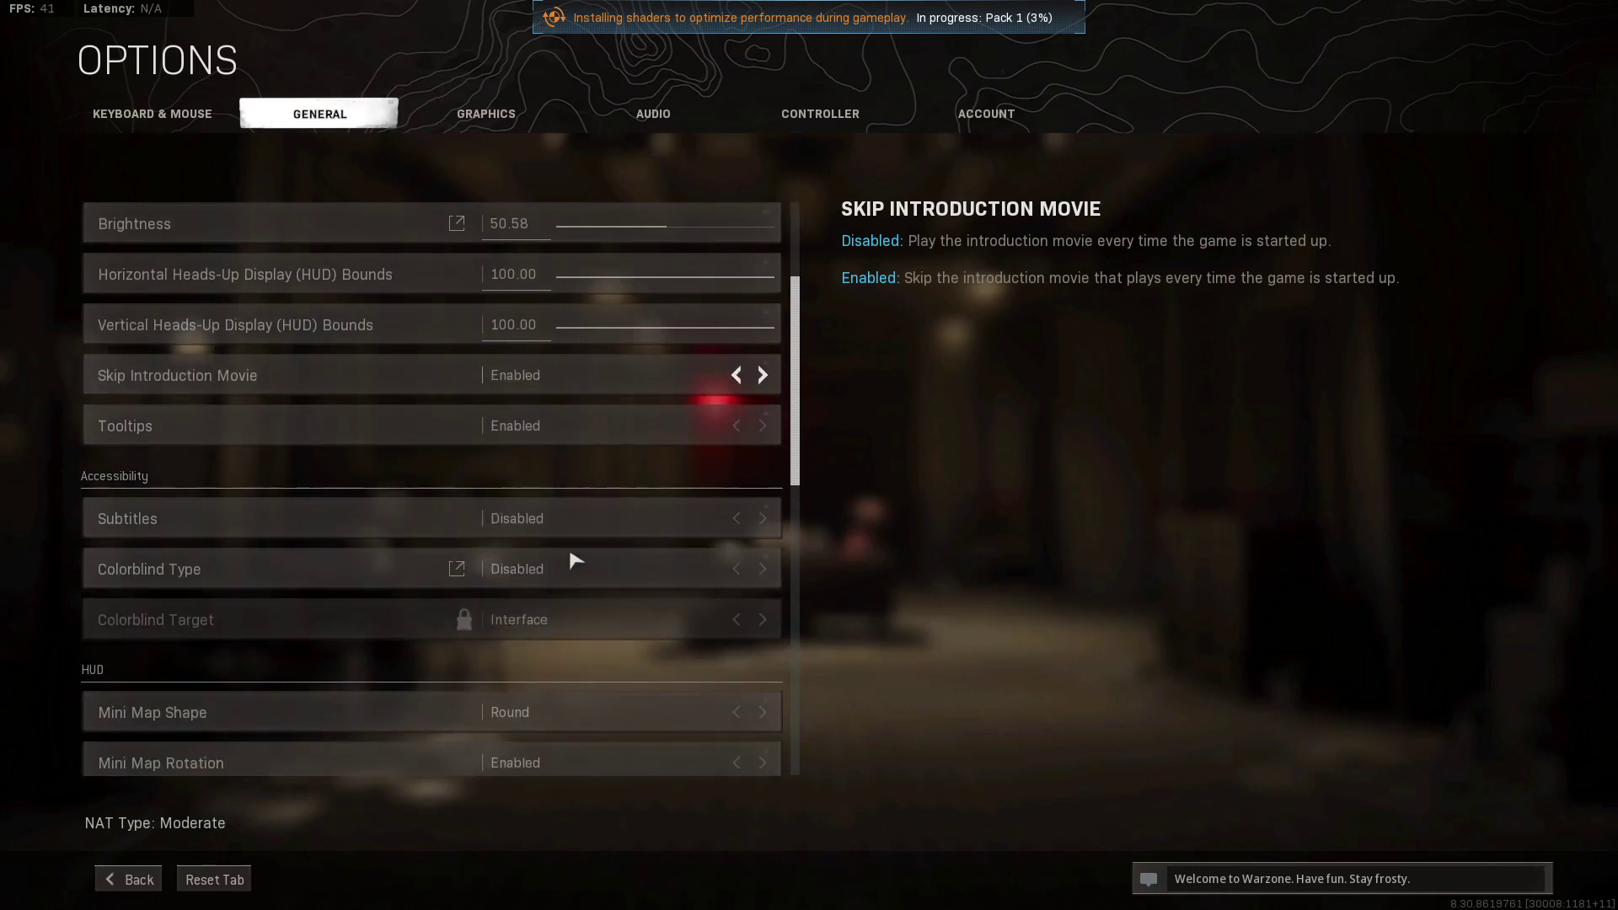
scroll(573, 556, "down", 2)
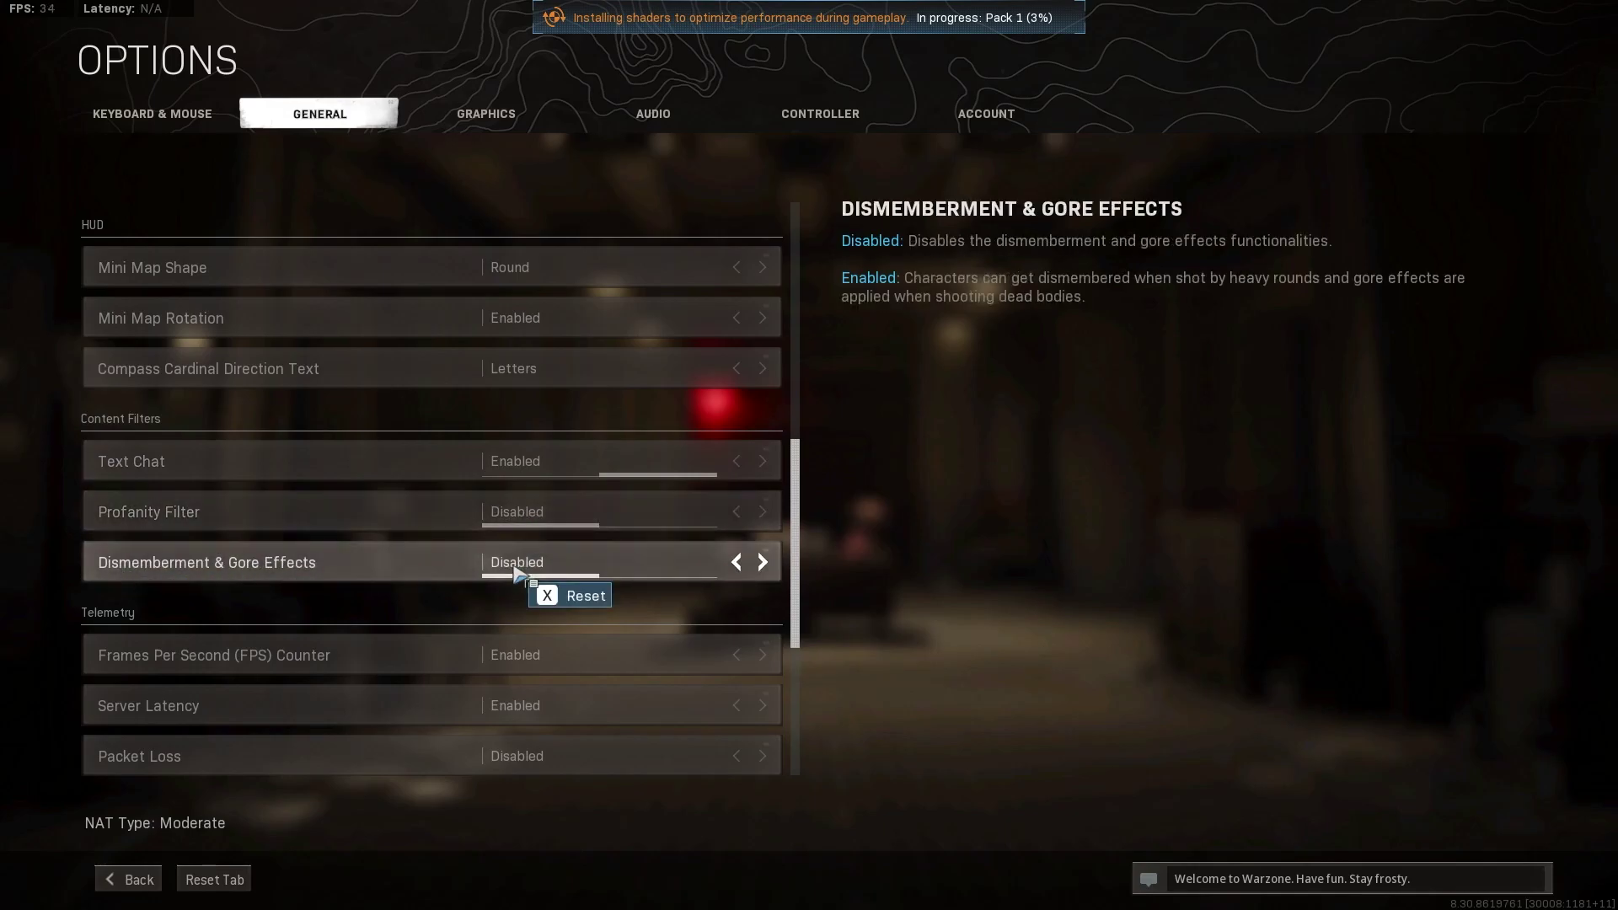
scroll(386, 488, "down", 3)
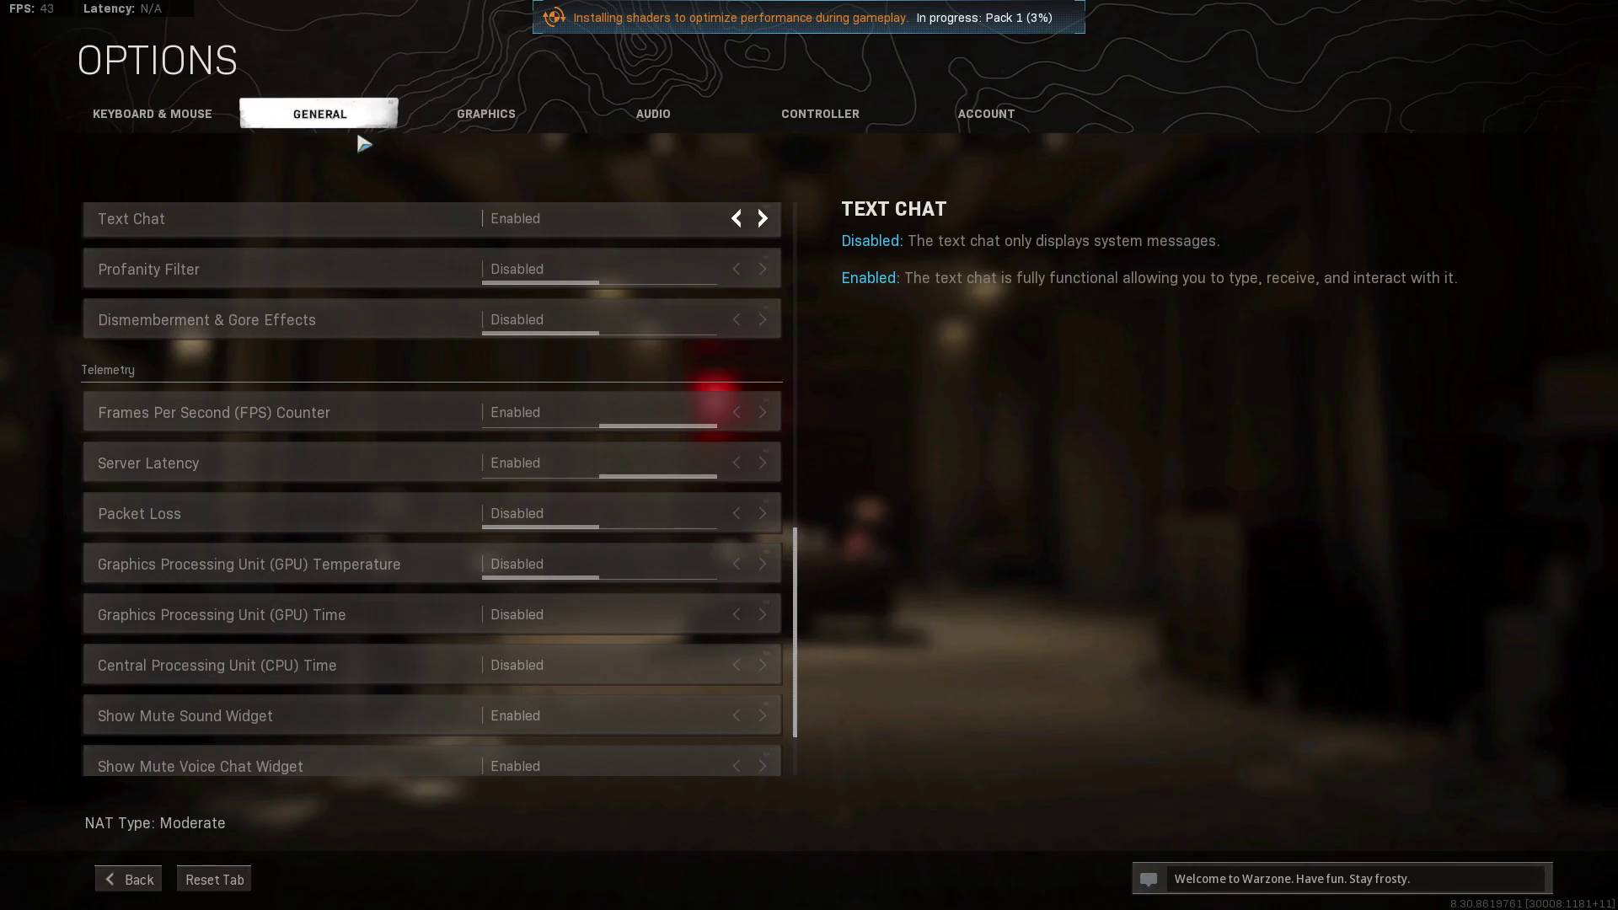
In Graphics, keep Fullscreen Borderless display mode and lower Render Resolution to 66
left_click(494, 117)
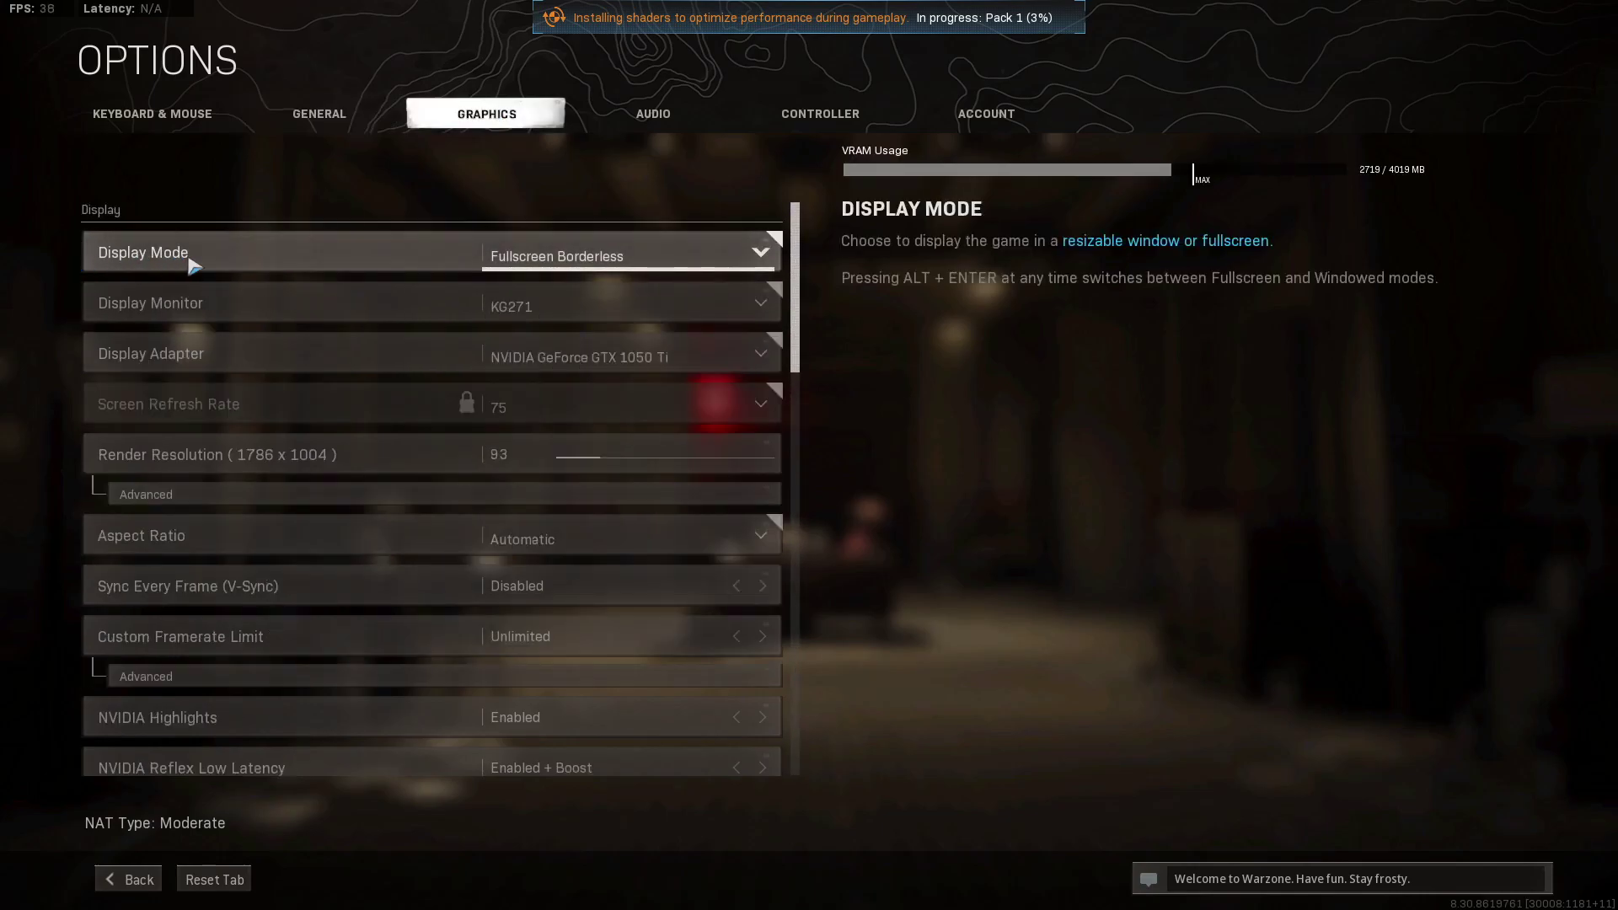
left_click(634, 257)
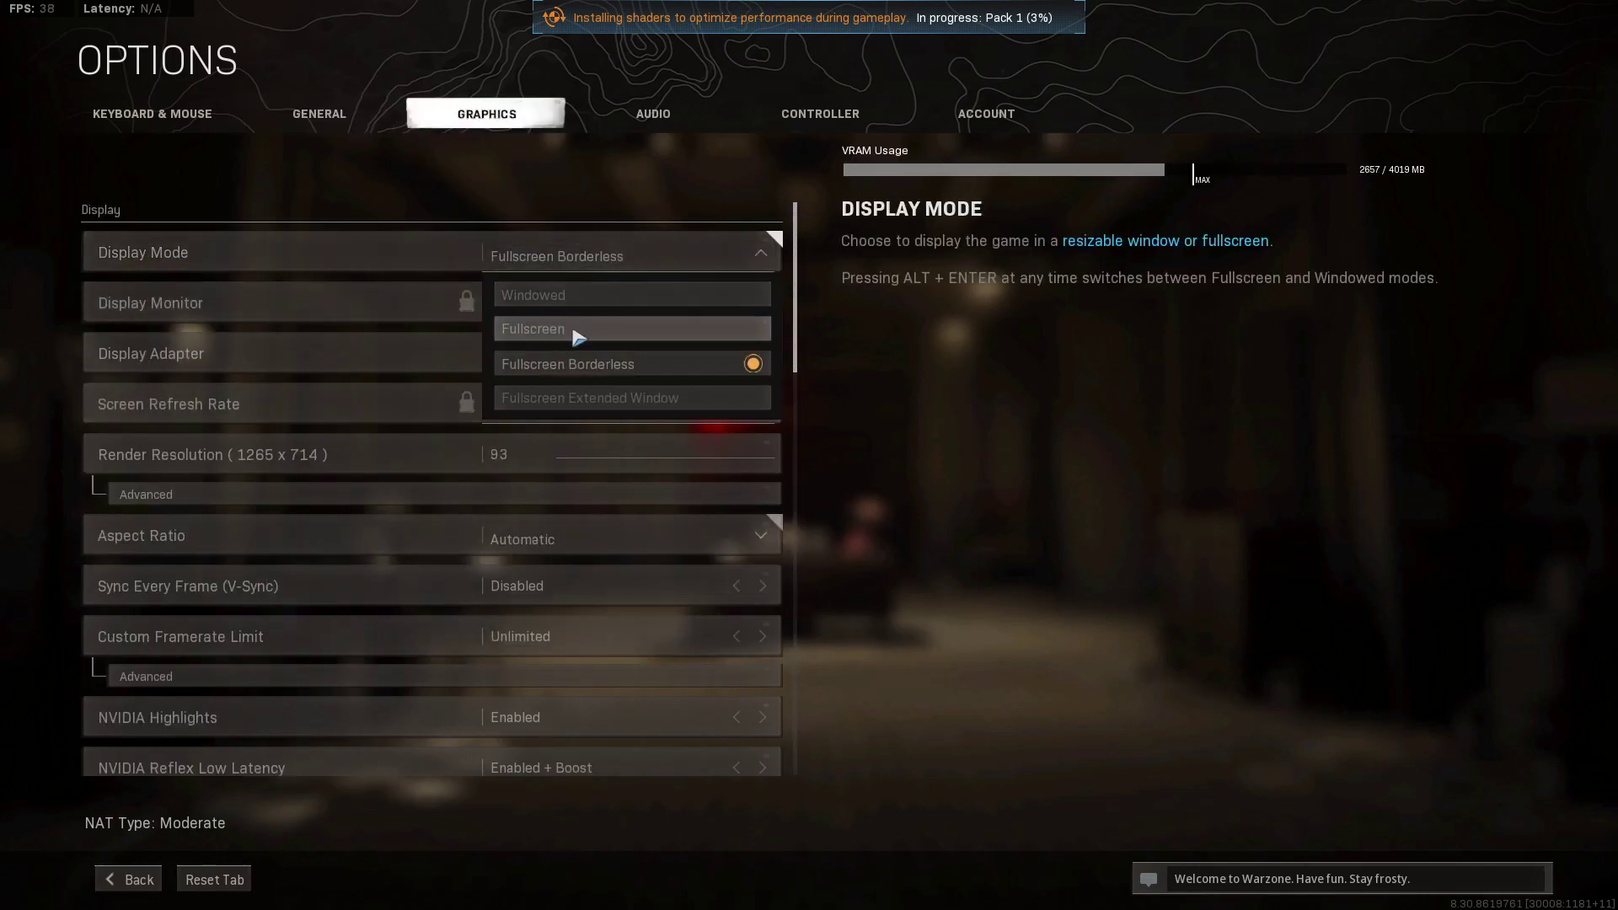
left_click(150, 463)
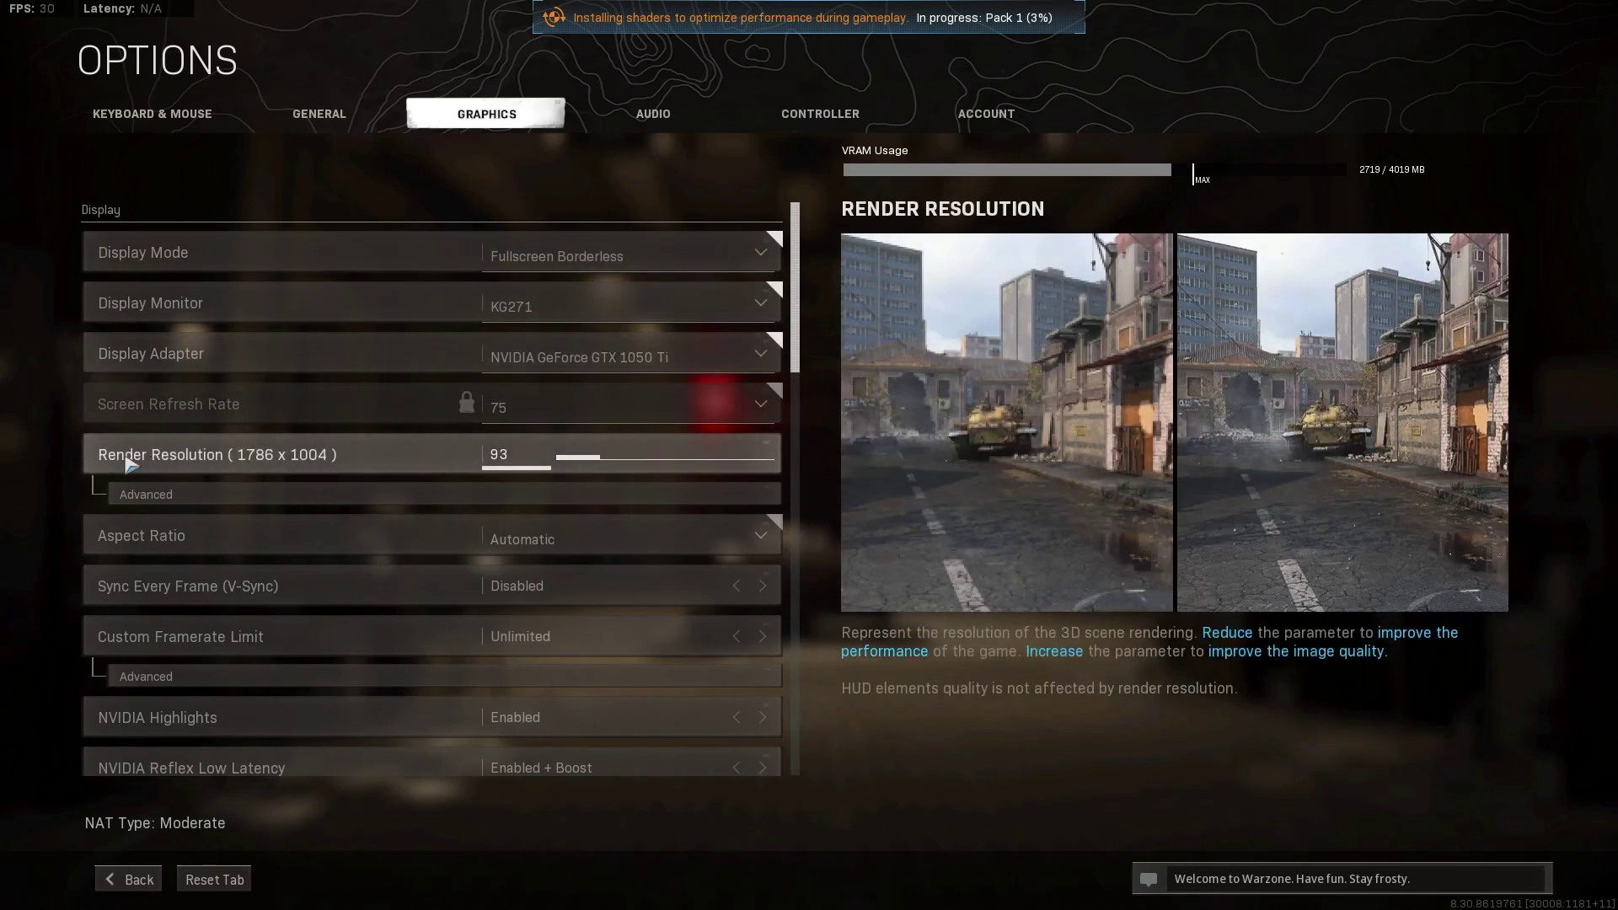
left_click_drag(600, 457, 539, 459)
Disable NVIDIA Highlights, keeping Reflex Low Latency at Enabled + Boost
scroll(524, 455, "down", 3)
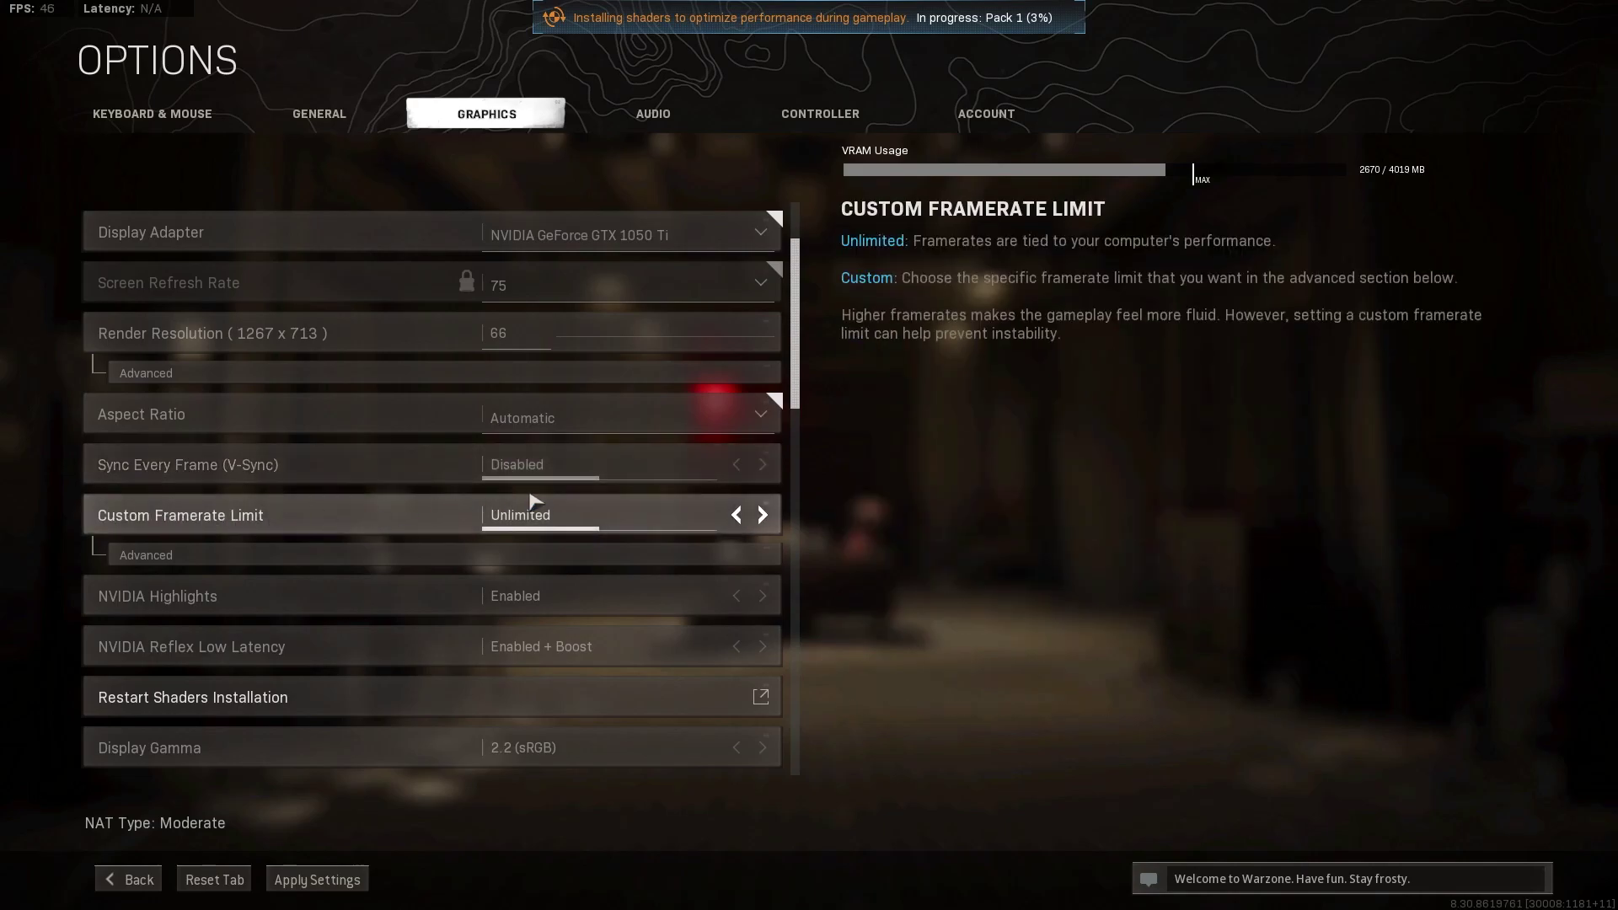
scroll(564, 515, "down", 4)
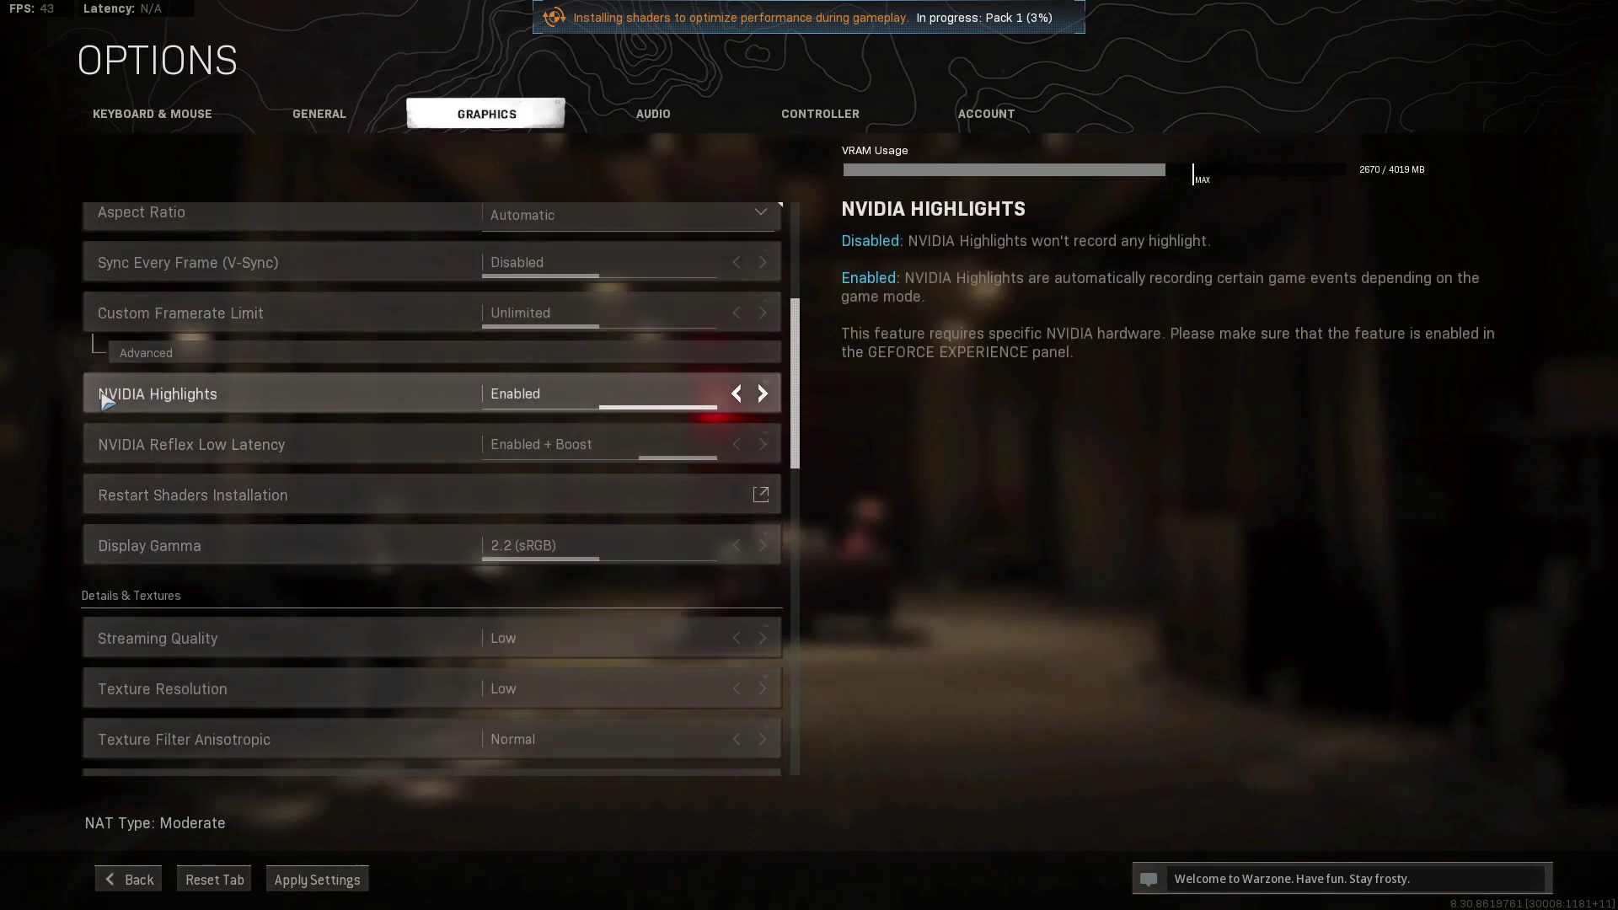
left_click(736, 394)
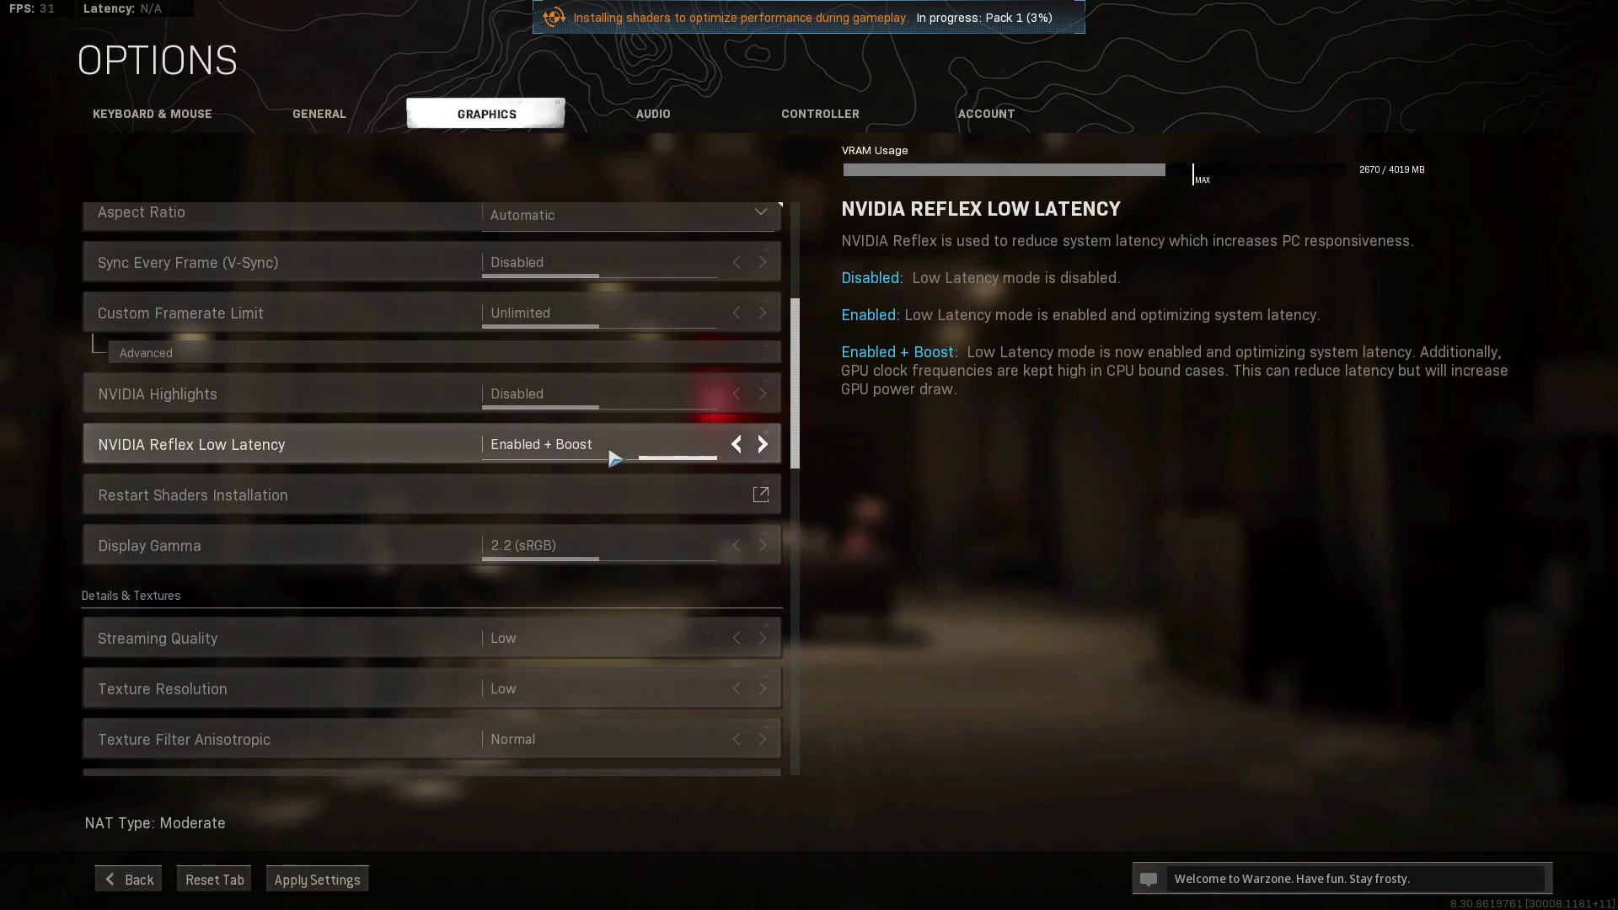
left_click(736, 444)
left_click(762, 444)
Set Texture Filter Anisotropic to Low, disable Bullet Impacts & Sprays, keep Tessellation at Near
scroll(594, 455, "down", 5)
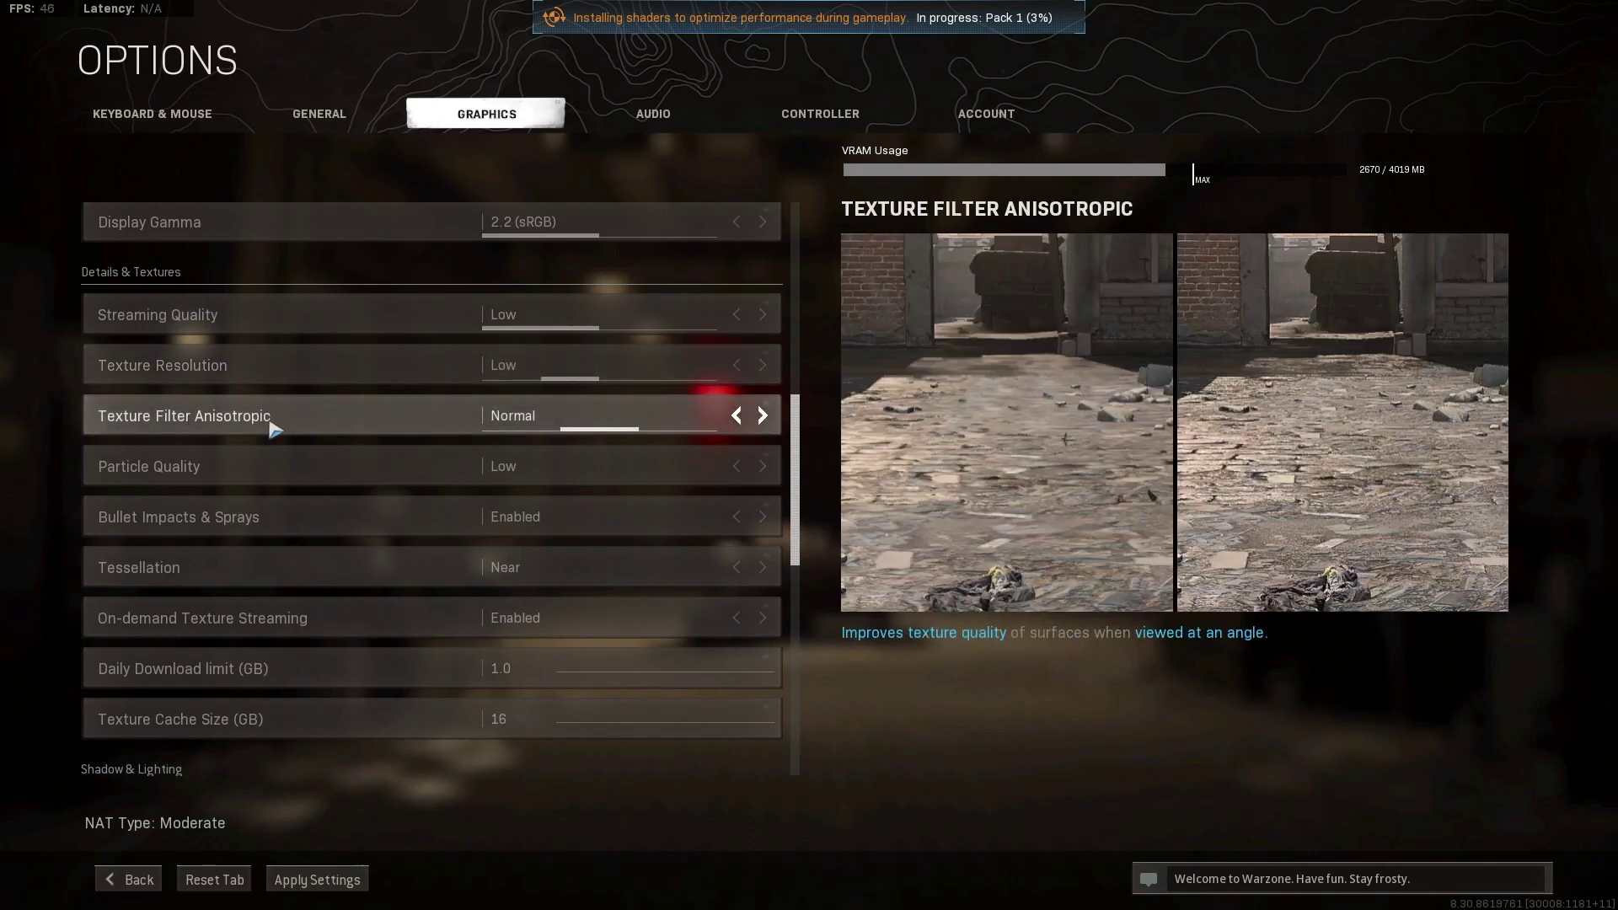
left_click(735, 415)
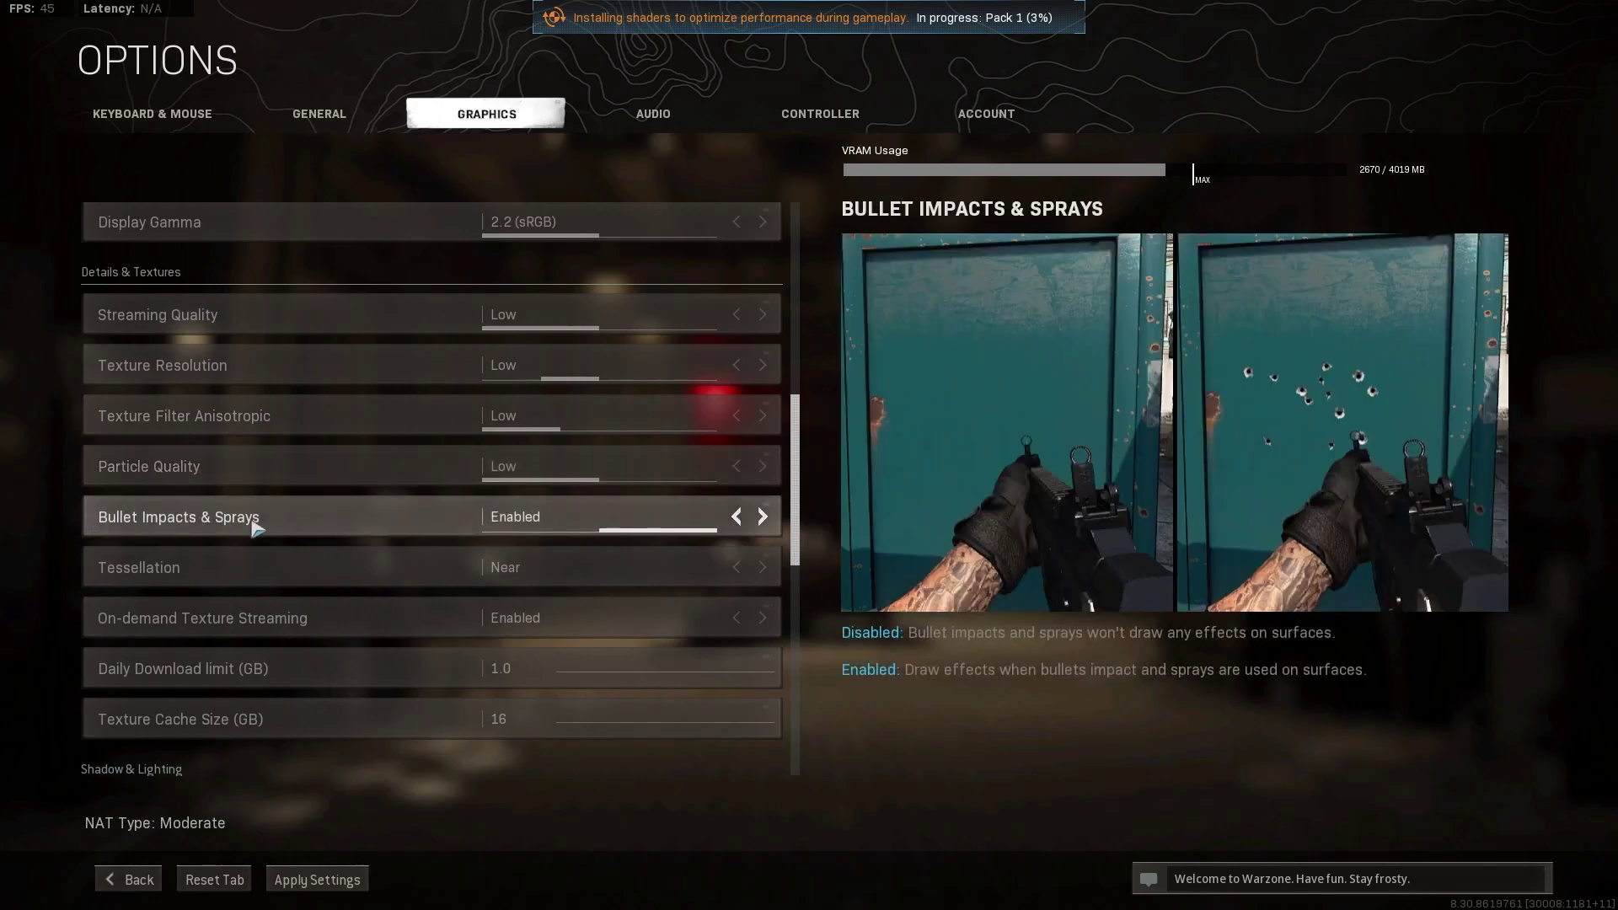
left_click(737, 517)
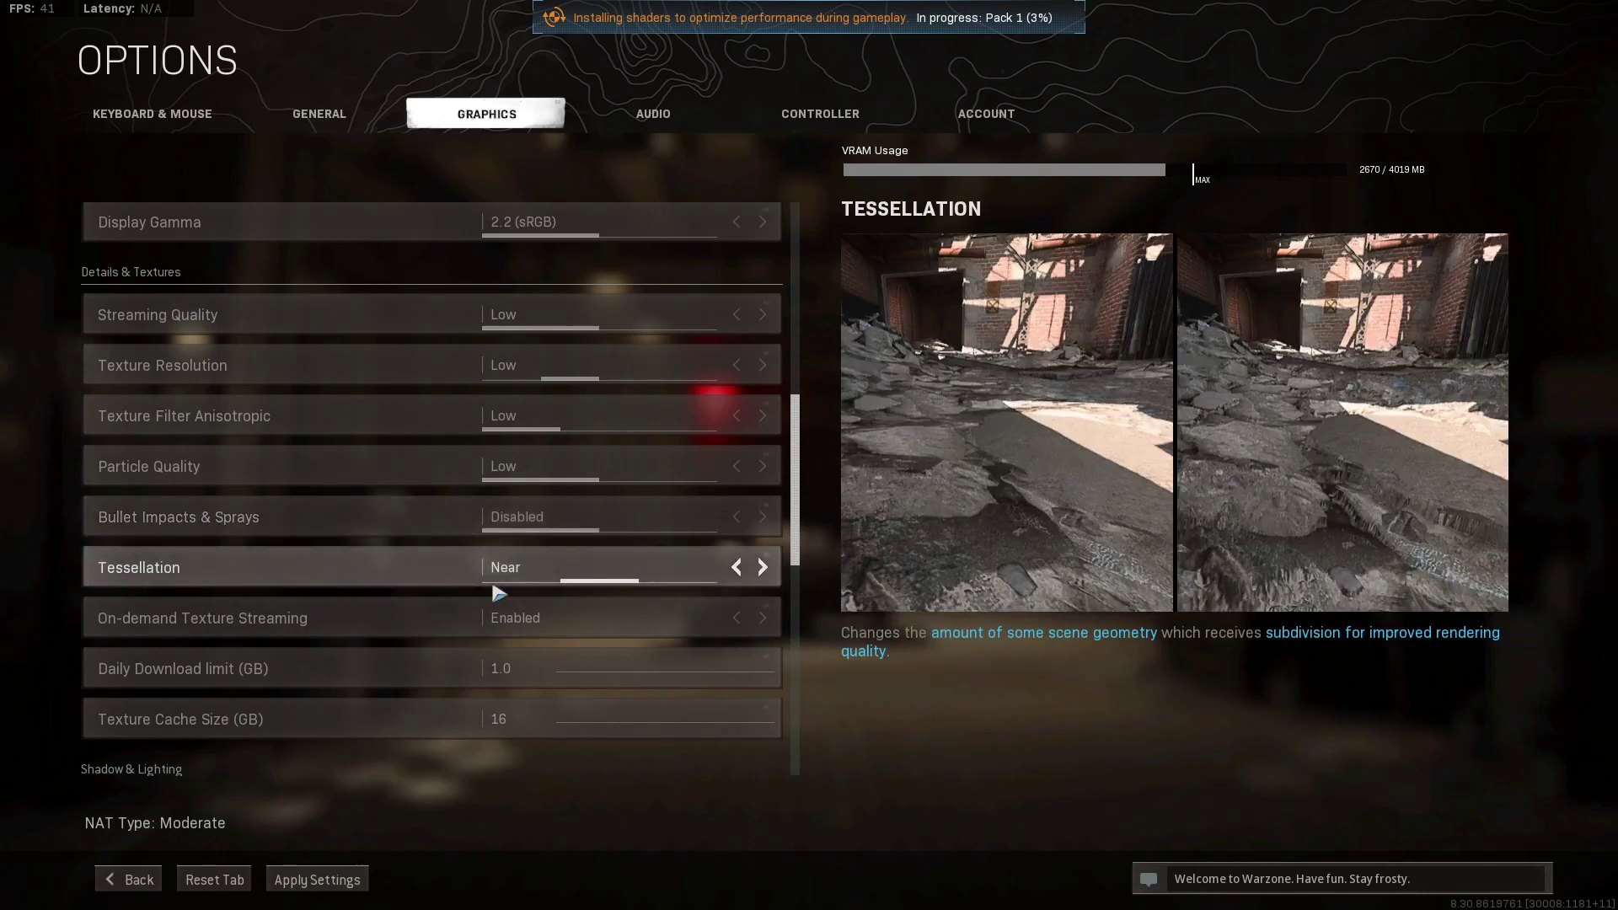
left_click(736, 567)
left_click(762, 567)
Disable On-demand Texture Streaming
scroll(408, 553, "down", 1)
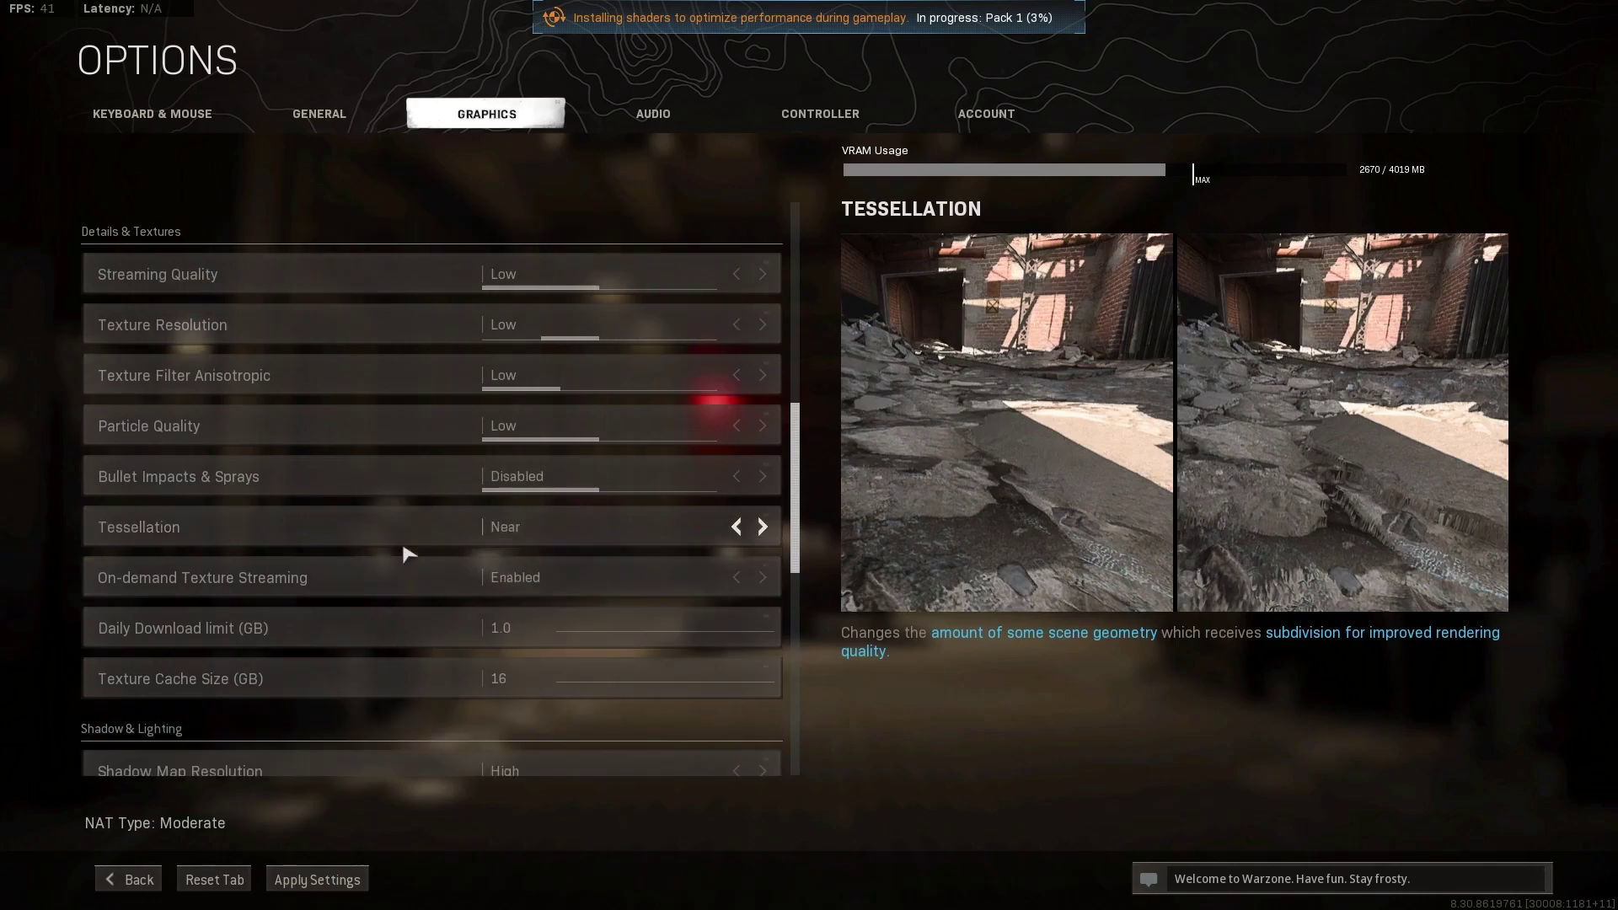
scroll(409, 553, "down", 2)
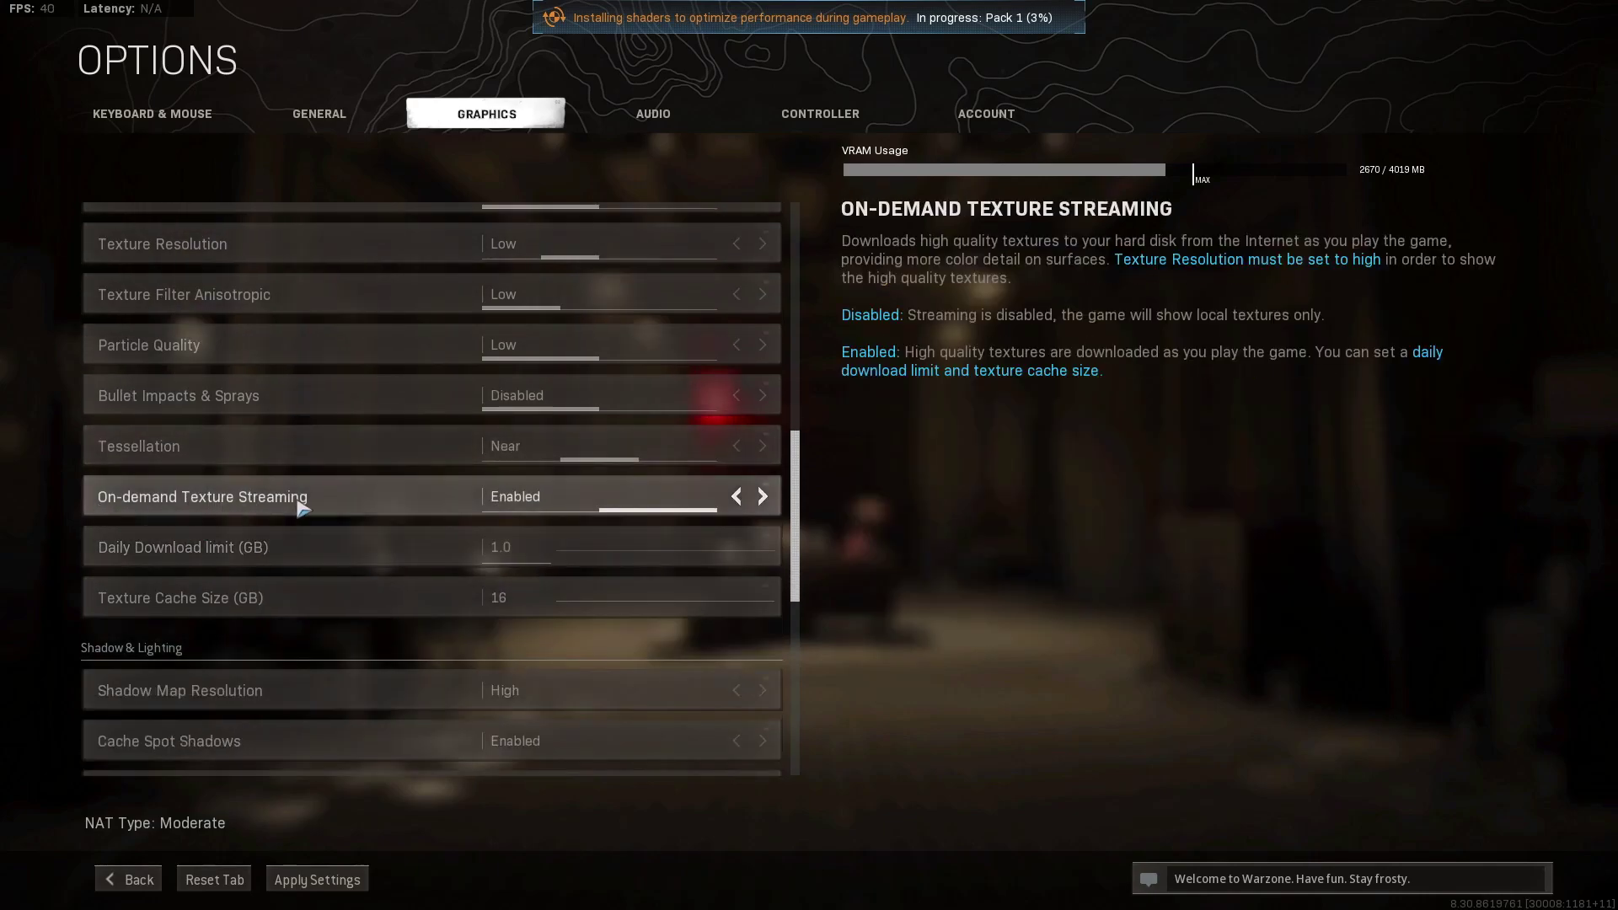
left_click_drag(650, 511, 570, 505)
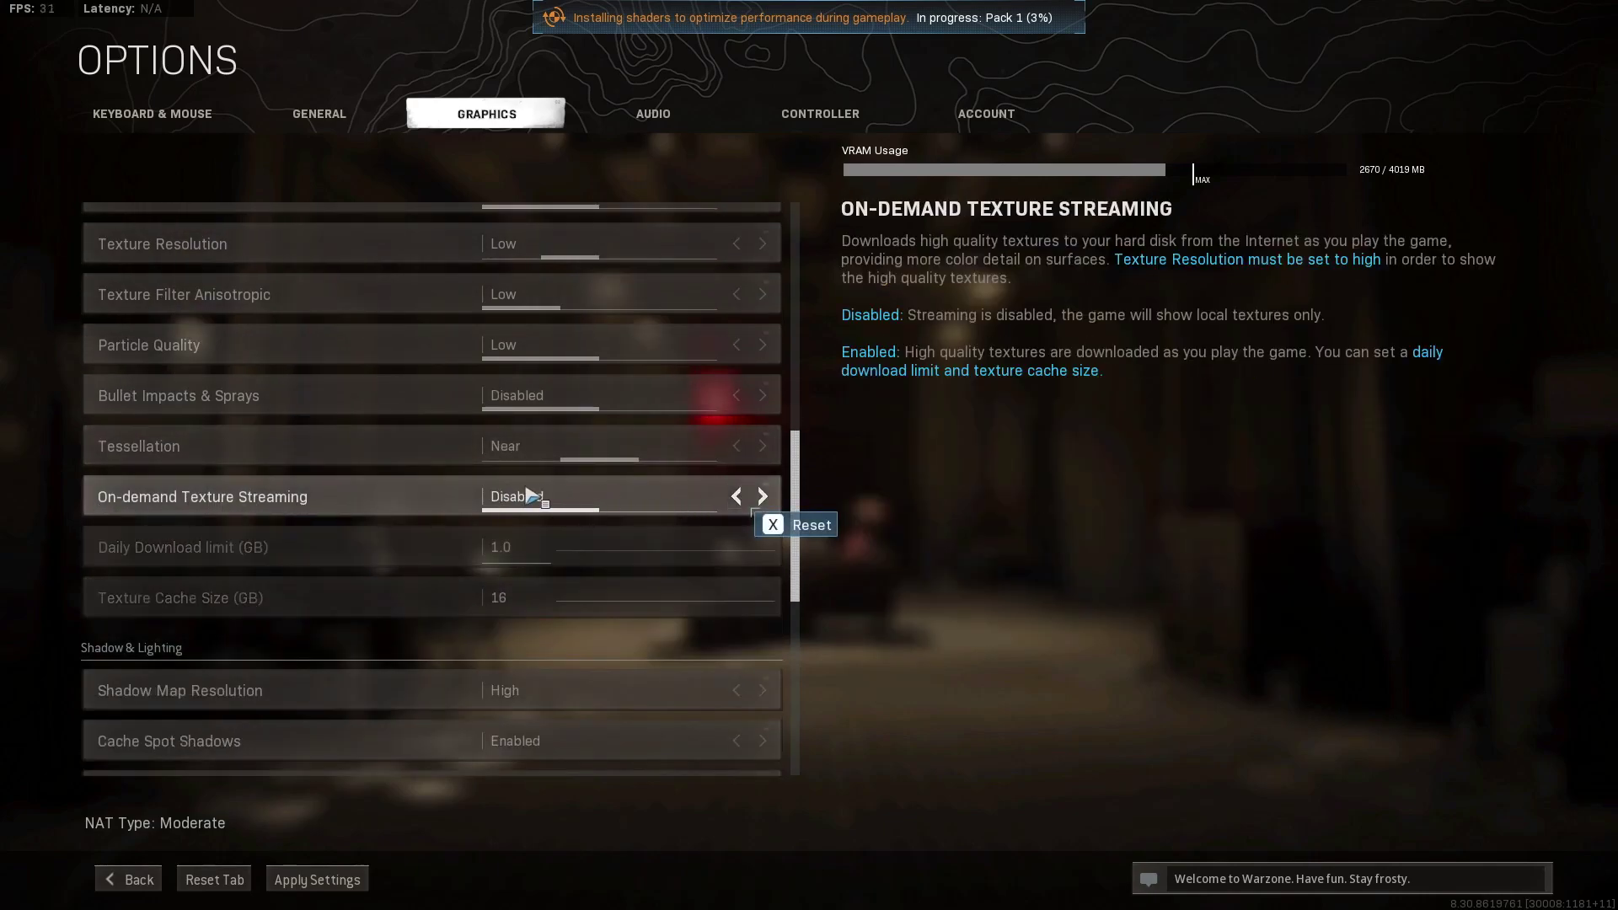
scroll(533, 496, "down", 9)
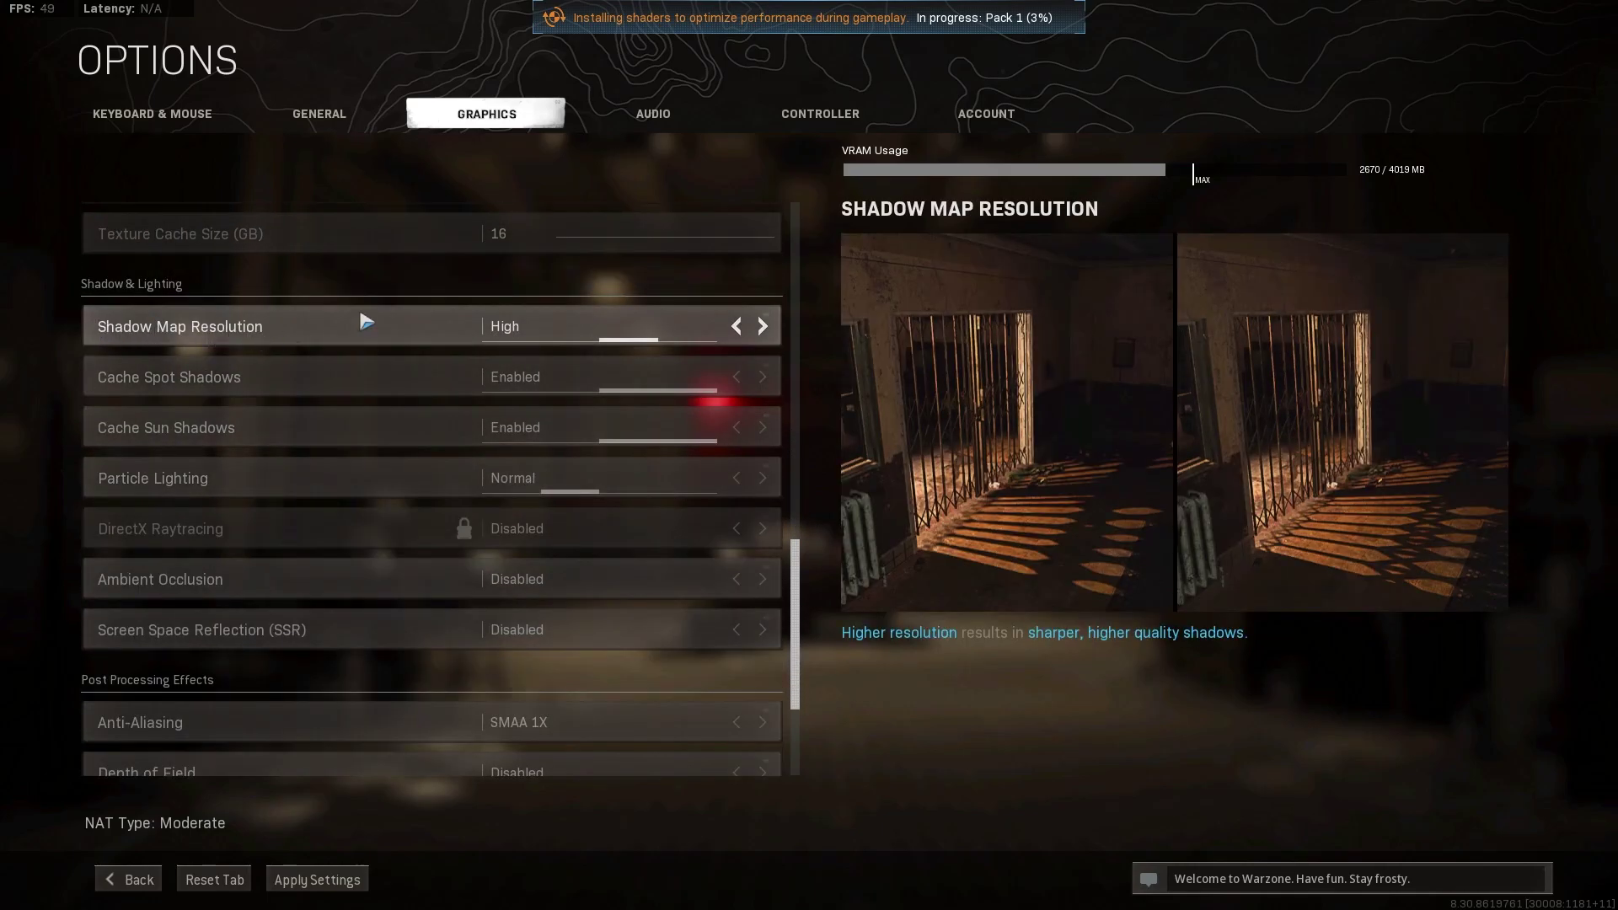
Set Shadow Map Resolution and Particle Lighting to Low, disabling Cache Spot and Sun Shadows
left_click(736, 326)
left_click(736, 326)
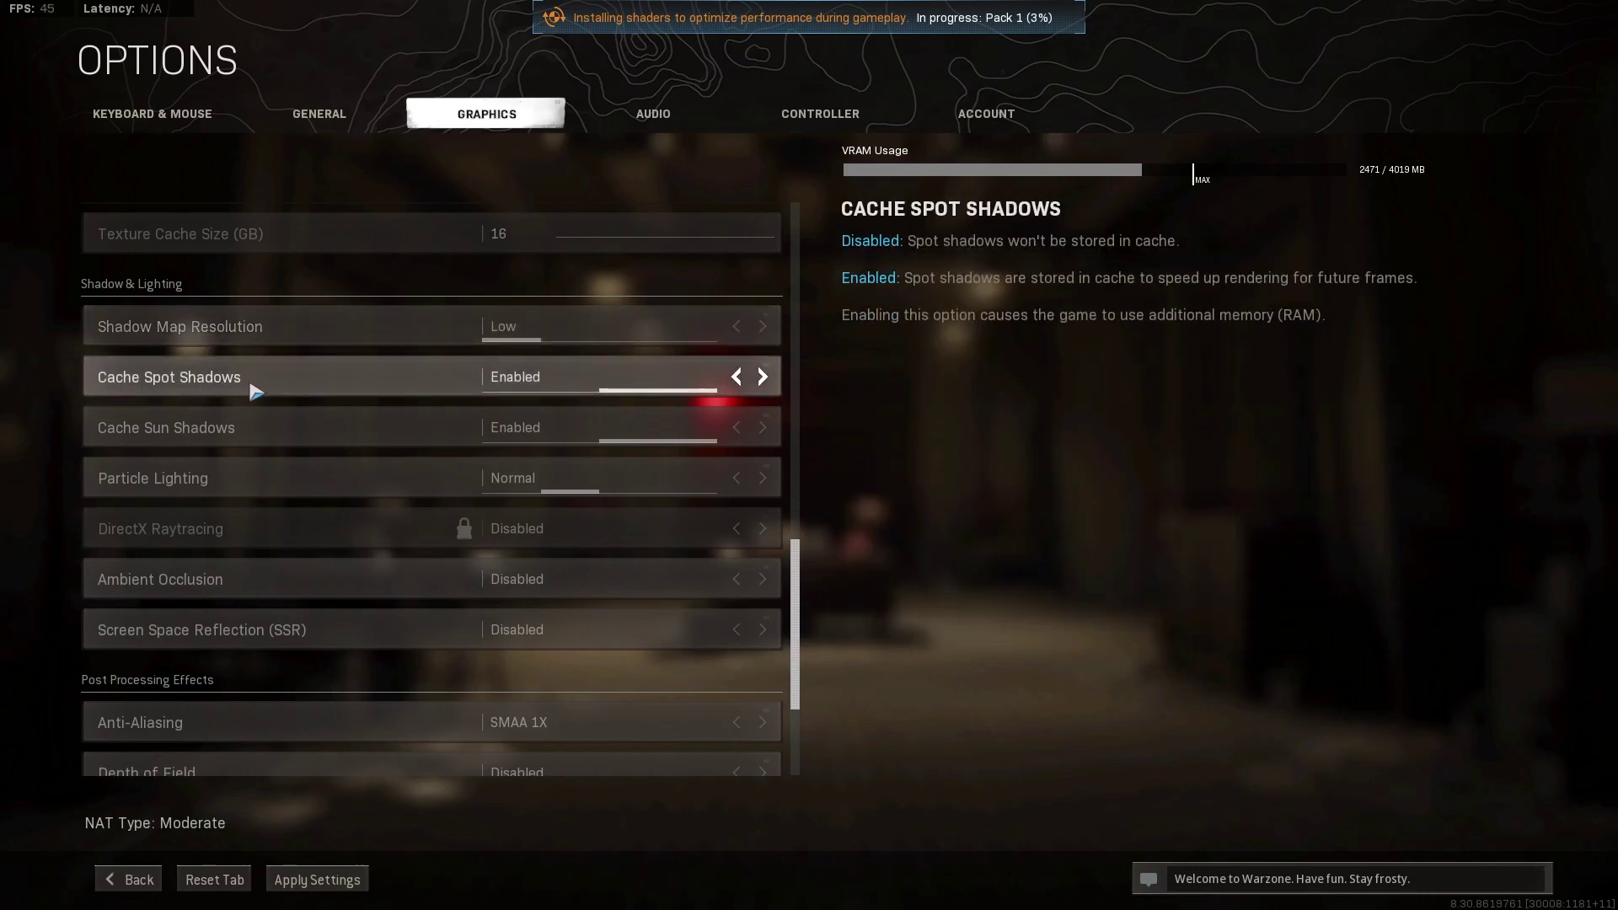
left_click(594, 385)
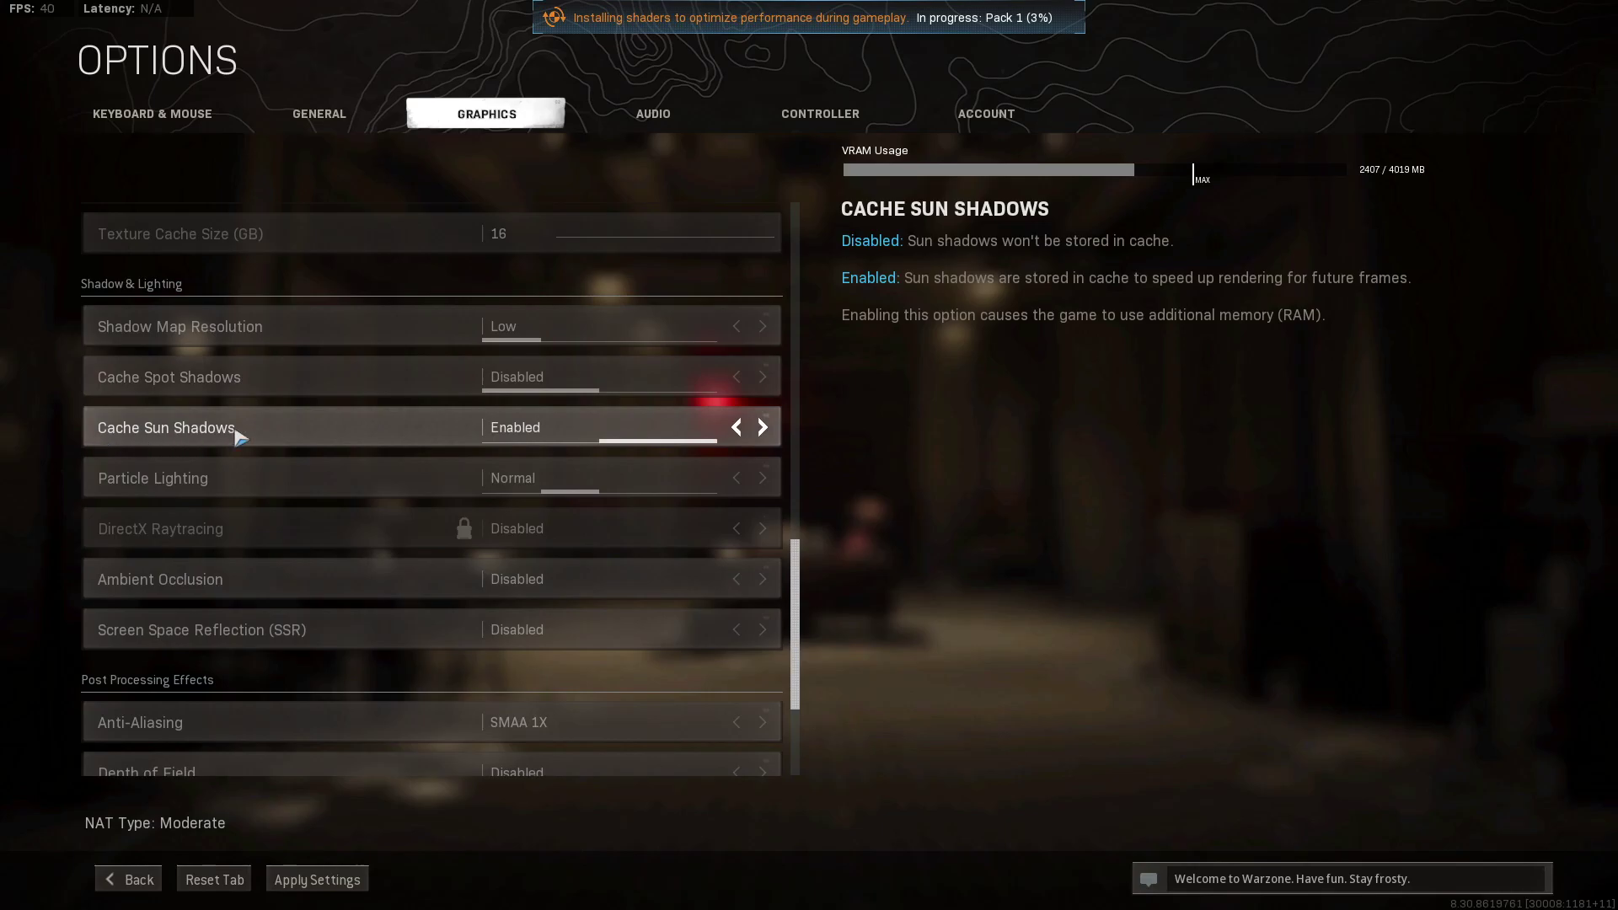
left_click(733, 435)
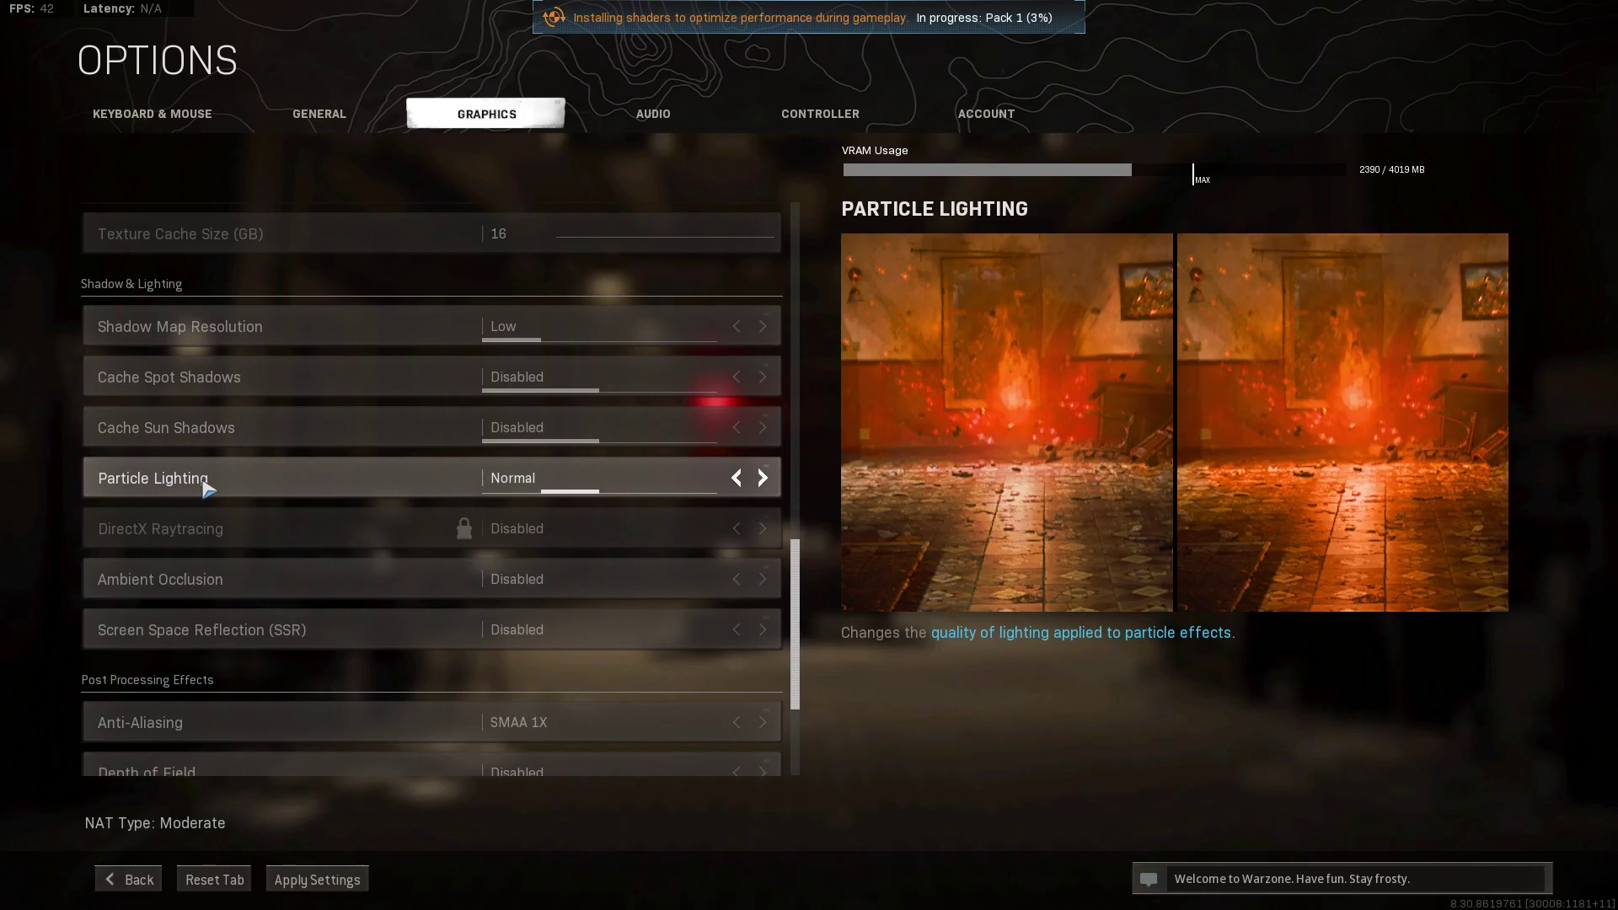
left_click(735, 478)
Turn Anti-Aliasing off
scroll(152, 532, "down", 1)
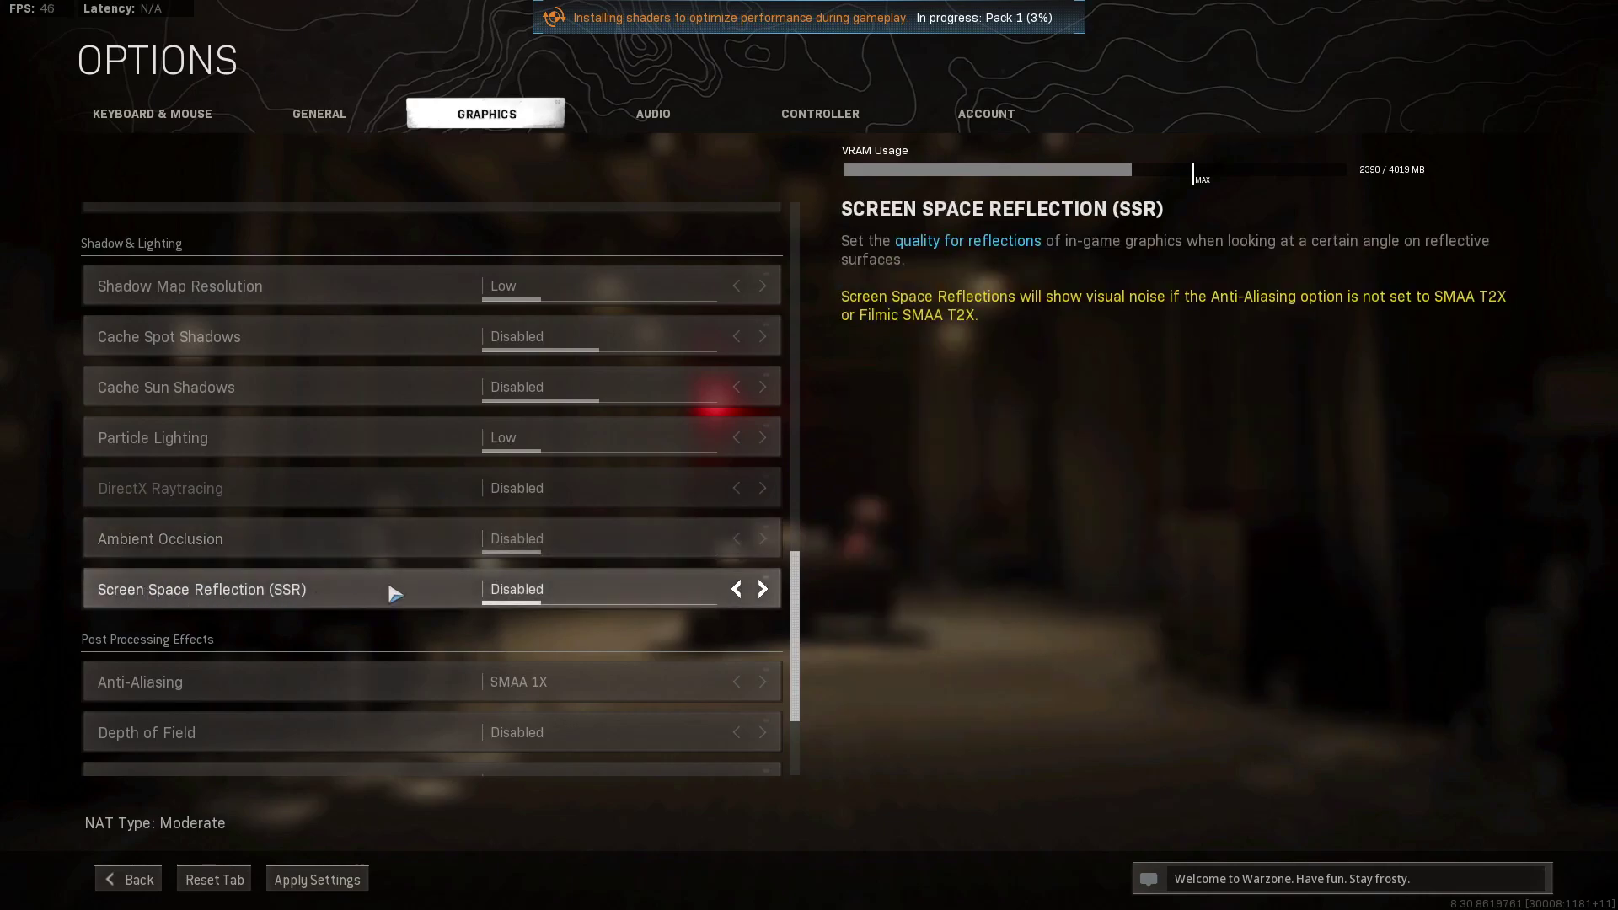
scroll(589, 607, "down", 3)
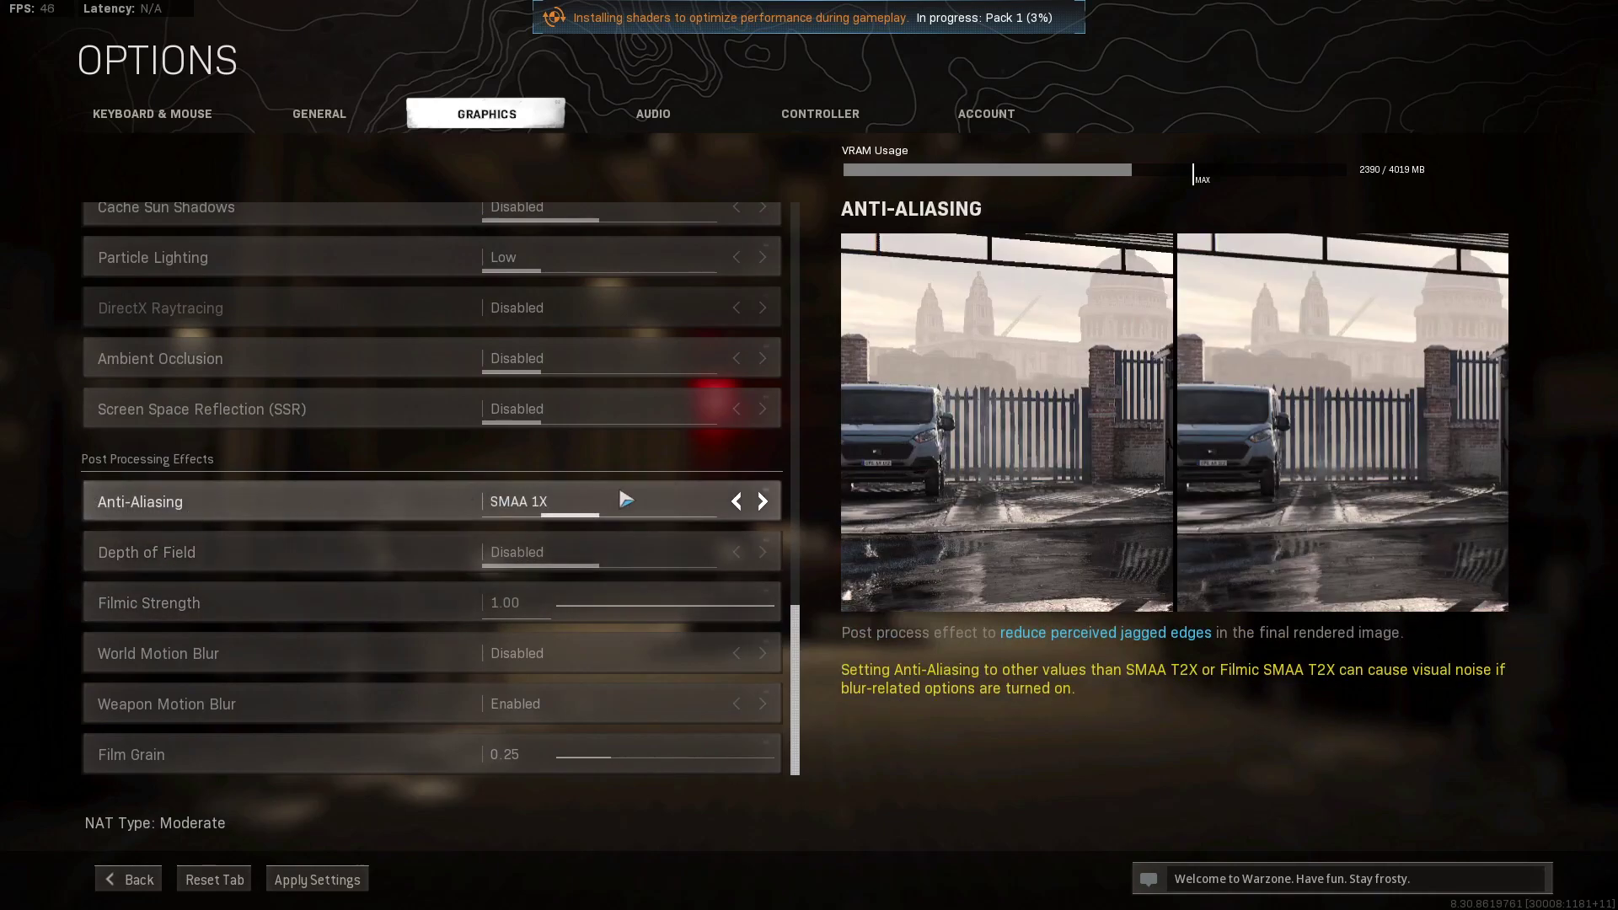
left_click(736, 502)
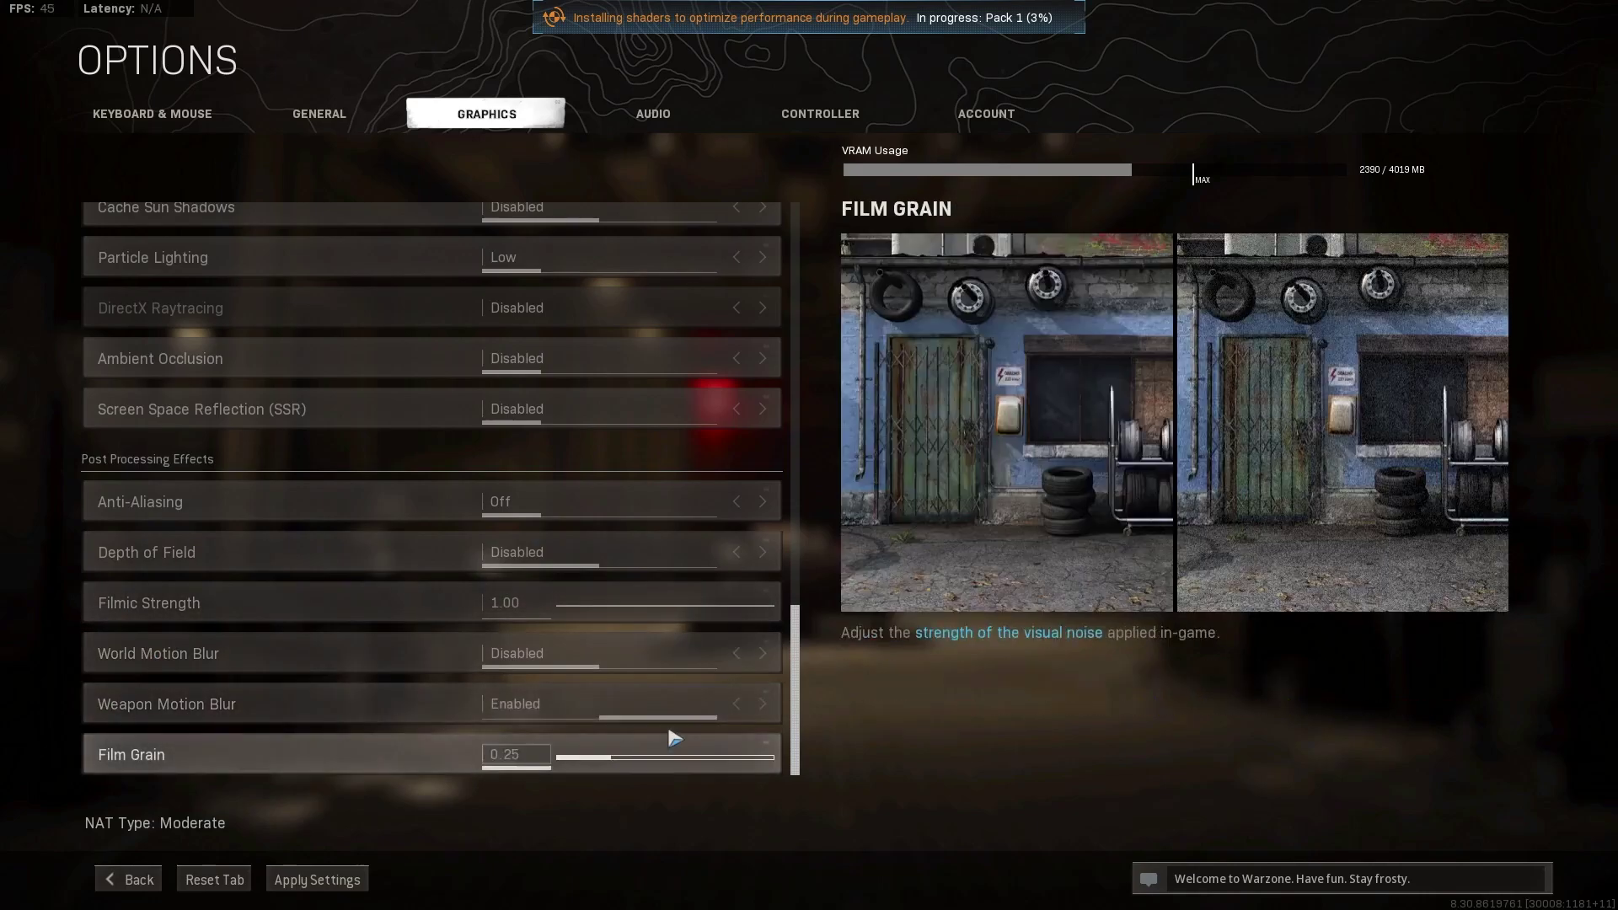
Set Weapon Motion Blur to Disabled
left_click(515, 701)
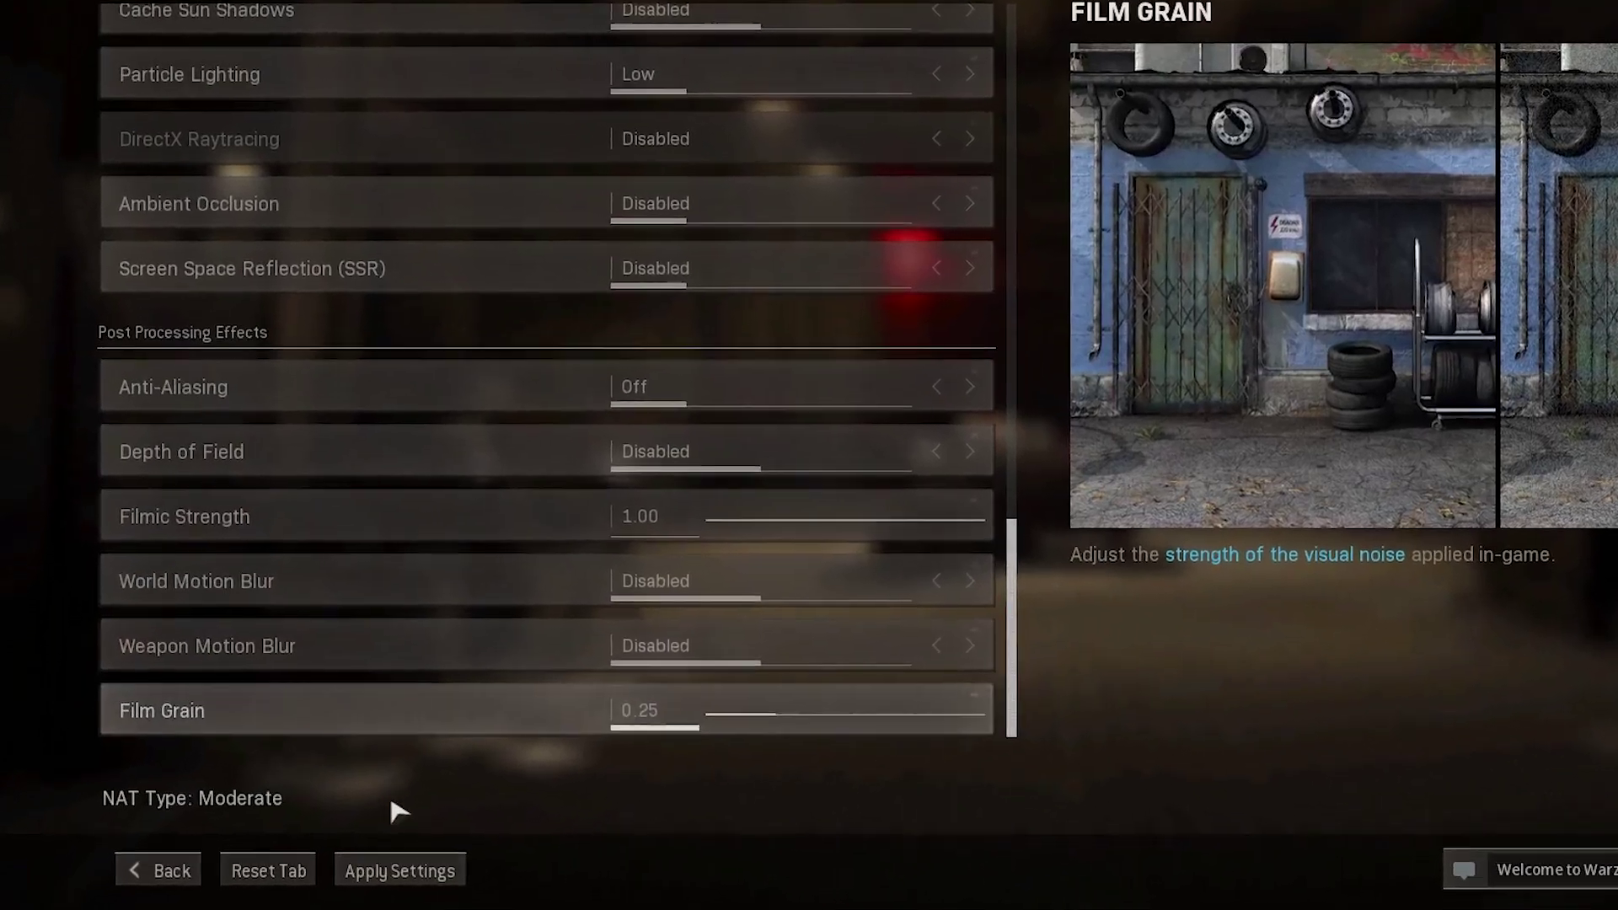